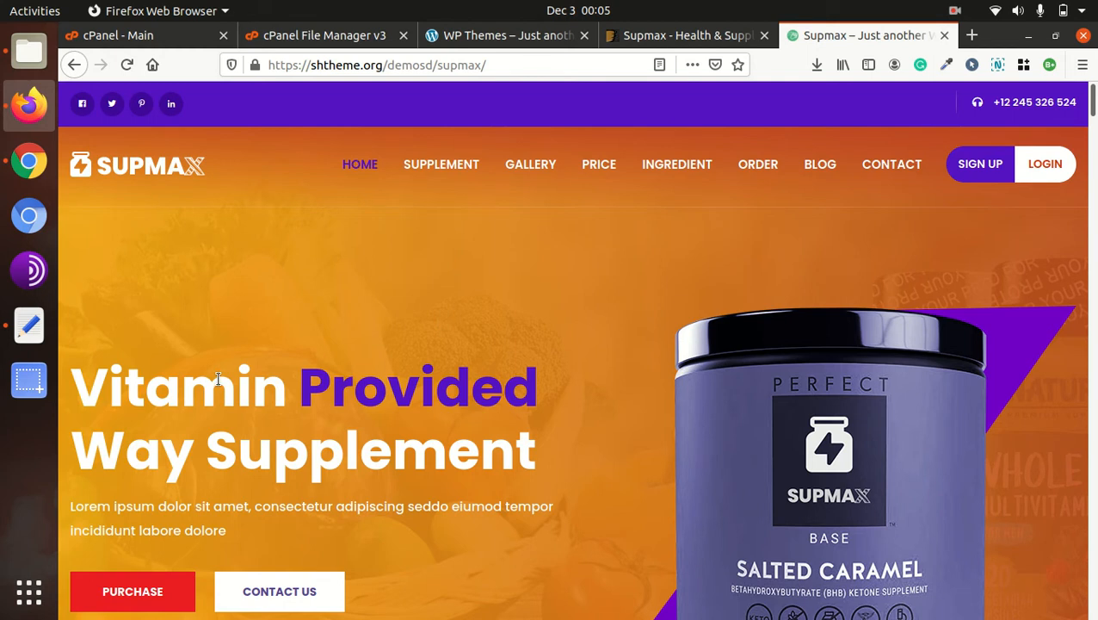
Step: Look through the Supmax demo home page from the hero banner down to the doctors' recommendations
{"action": "scroll", "coordinate": [647, 293], "scroll_direction": "down", "scroll_amount": 6}
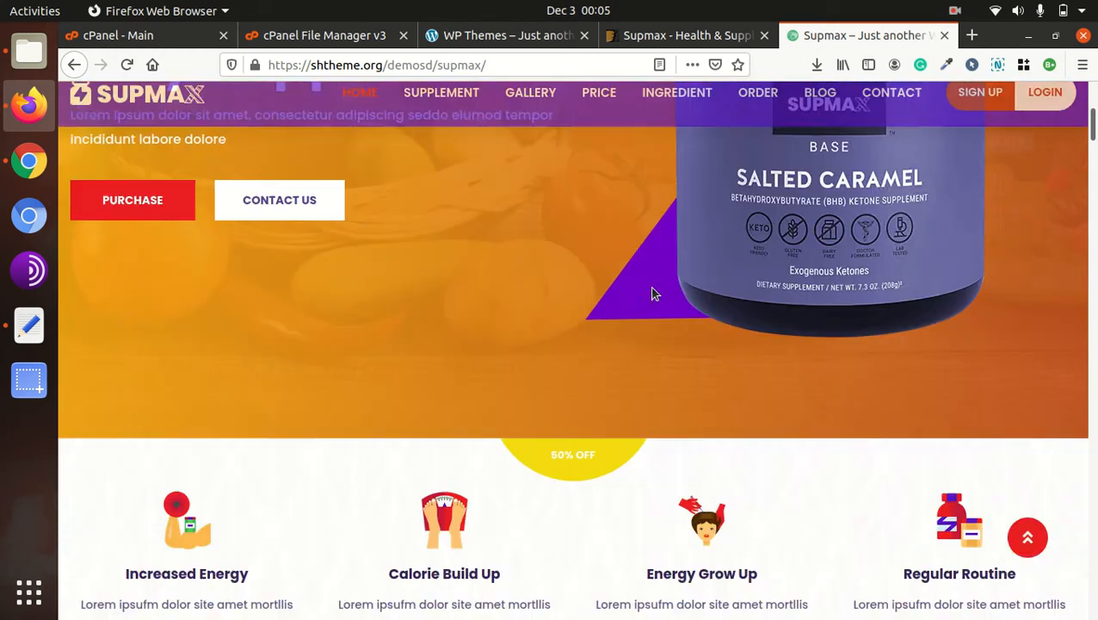
{"action": "scroll", "coordinate": [652, 294], "scroll_direction": "down", "scroll_amount": 10}
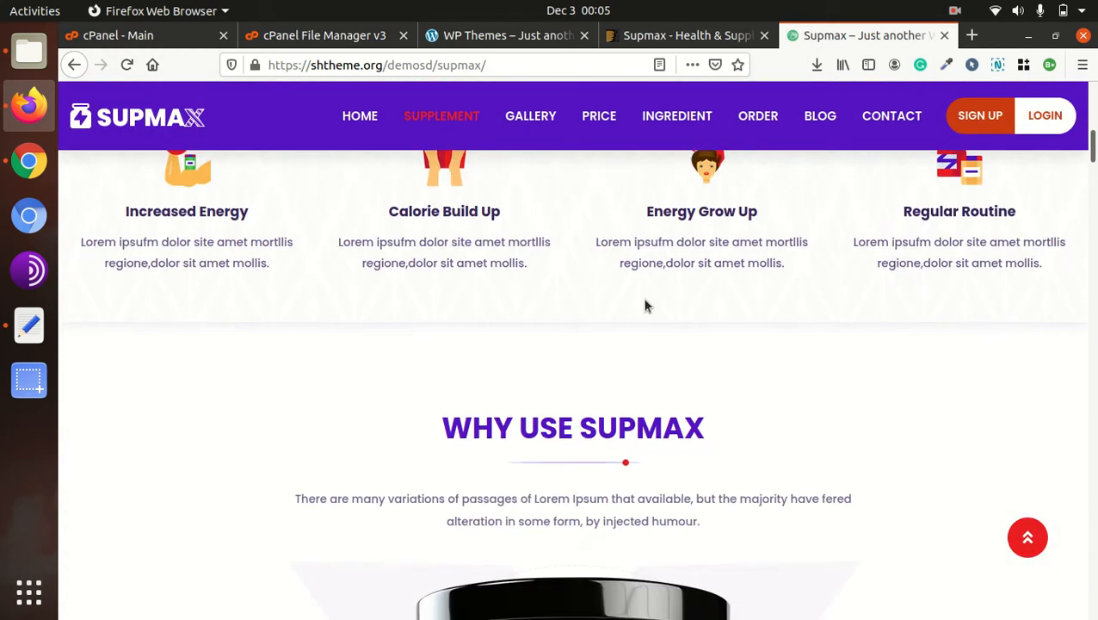
{"action": "scroll", "coordinate": [623, 334], "scroll_direction": "down", "scroll_amount": 6}
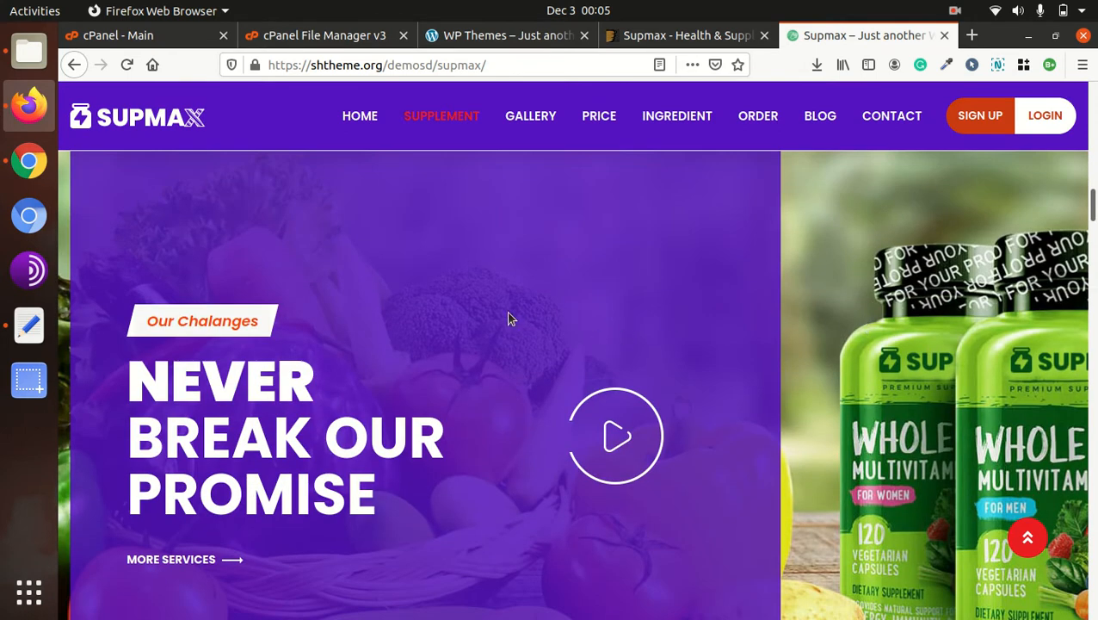
{"action": "scroll", "coordinate": [516, 318], "scroll_direction": "down", "scroll_amount": 10}
{"action": "scroll", "coordinate": [502, 320], "scroll_direction": "down", "scroll_amount": 10}
{"action": "scroll", "coordinate": [498, 292], "scroll_direction": "down", "scroll_amount": 10}
{"action": "scroll", "coordinate": [496, 285], "scroll_direction": "down", "scroll_amount": 10}
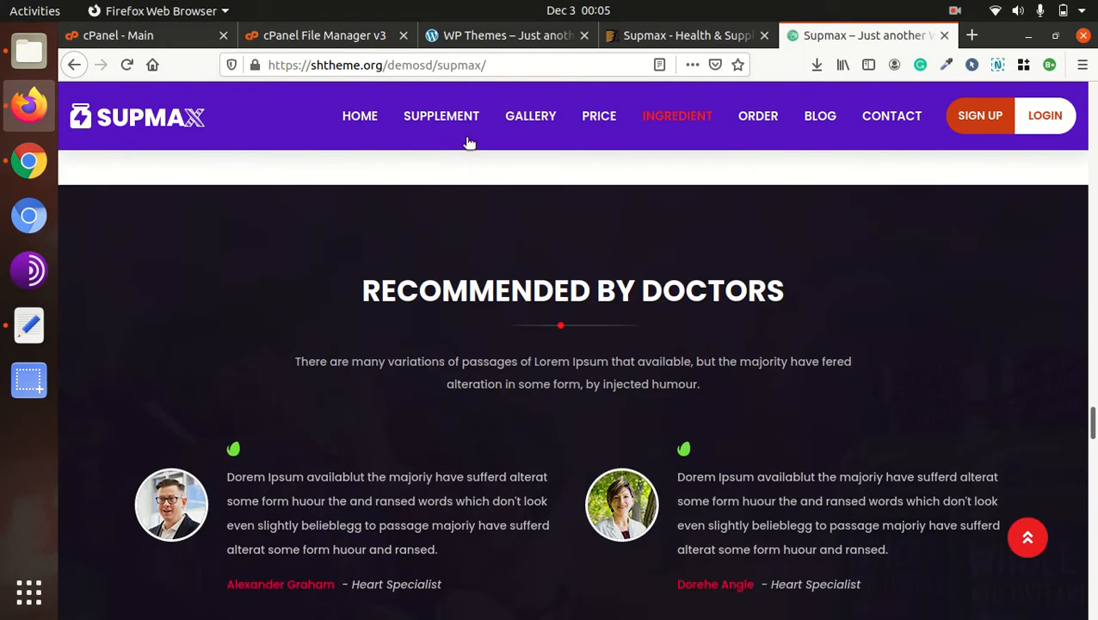
Step: Visit the demo's Supplement, Gallery, Home, Ingredient, Order, Blog and Contact sections using the site's own navigation
{"action": "left_click", "coordinate": [449, 118]}
{"action": "left_click", "coordinate": [512, 125]}
{"action": "left_click", "coordinate": [376, 121]}
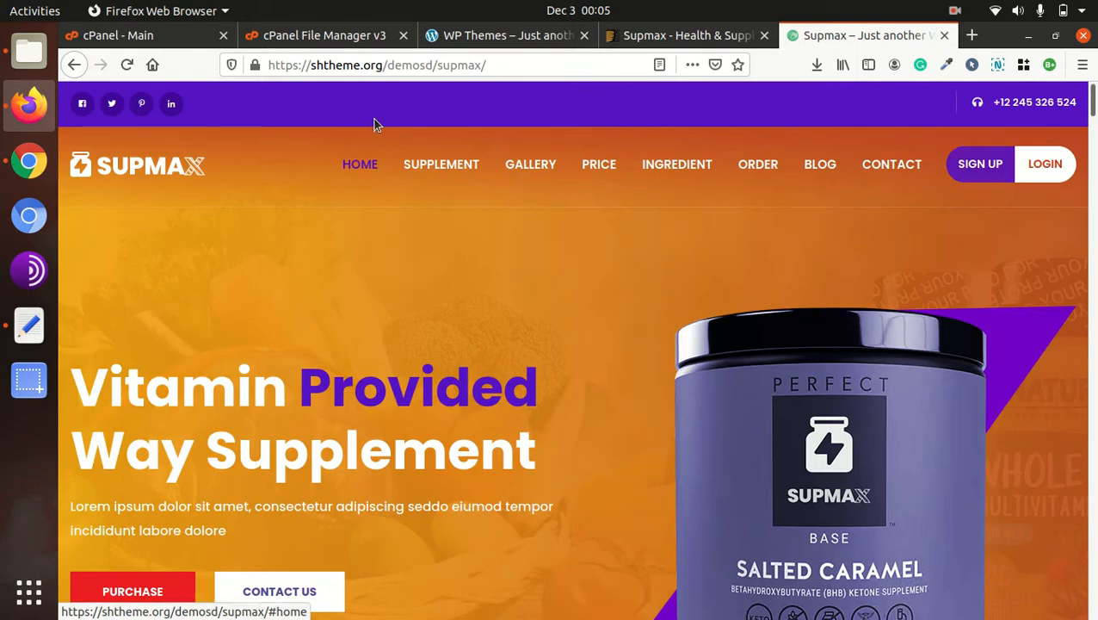
{"action": "left_click", "coordinate": [542, 163]}
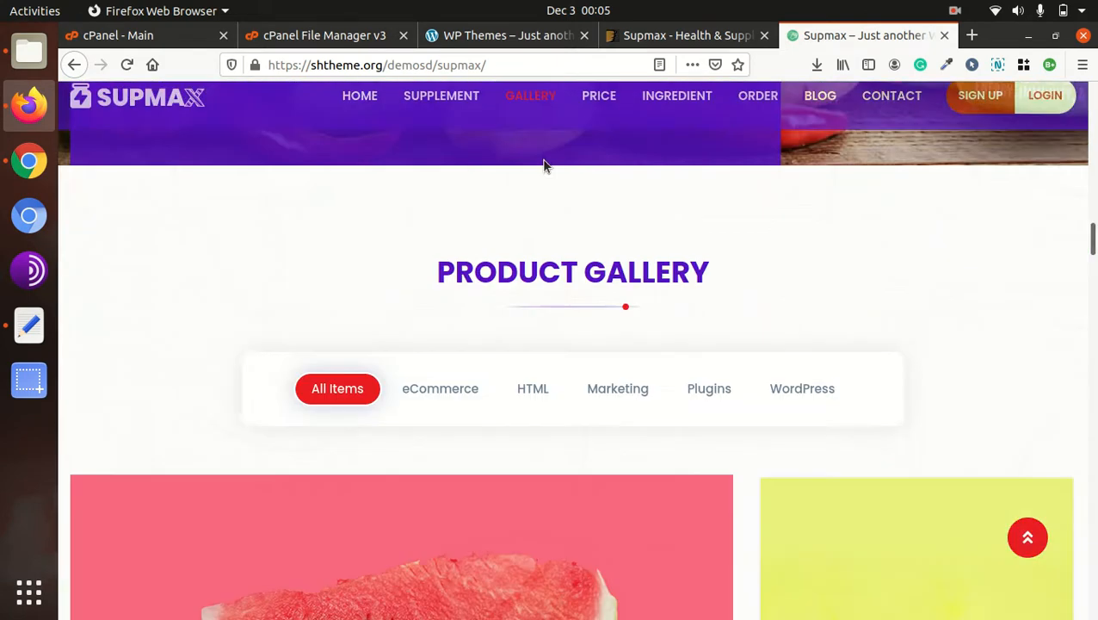
{"action": "left_click", "coordinate": [670, 128]}
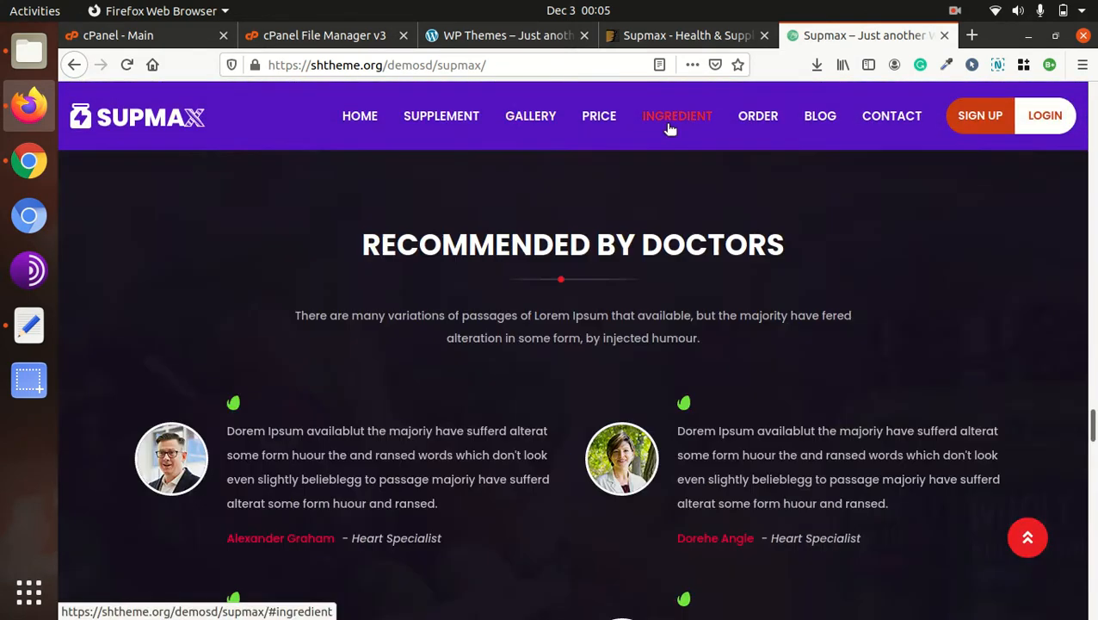
{"action": "left_click", "coordinate": [760, 118]}
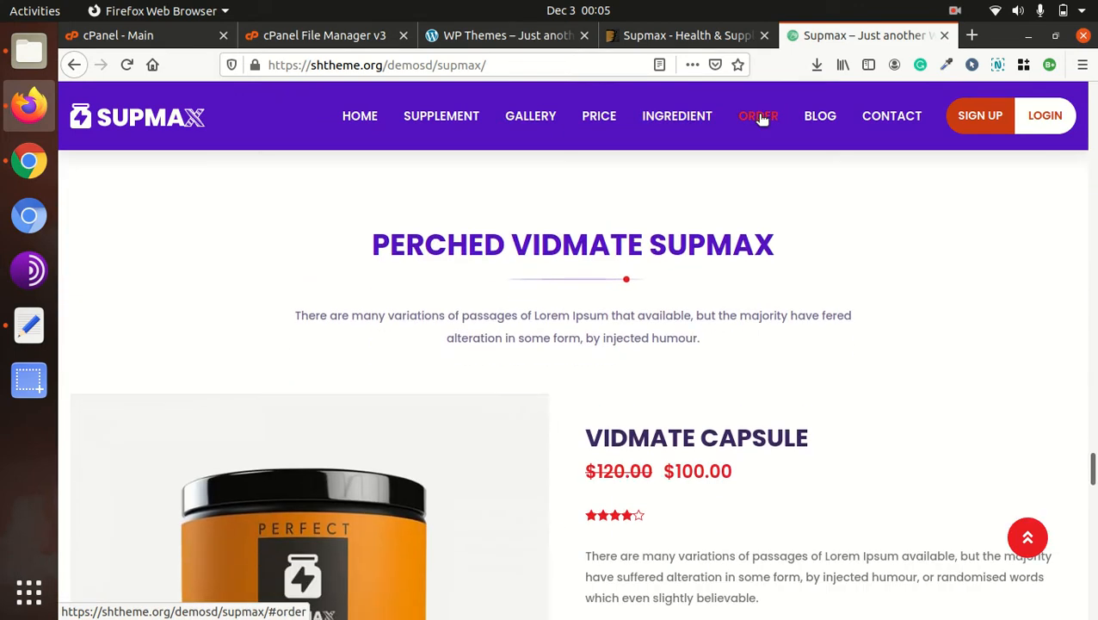
{"action": "left_click", "coordinate": [818, 118]}
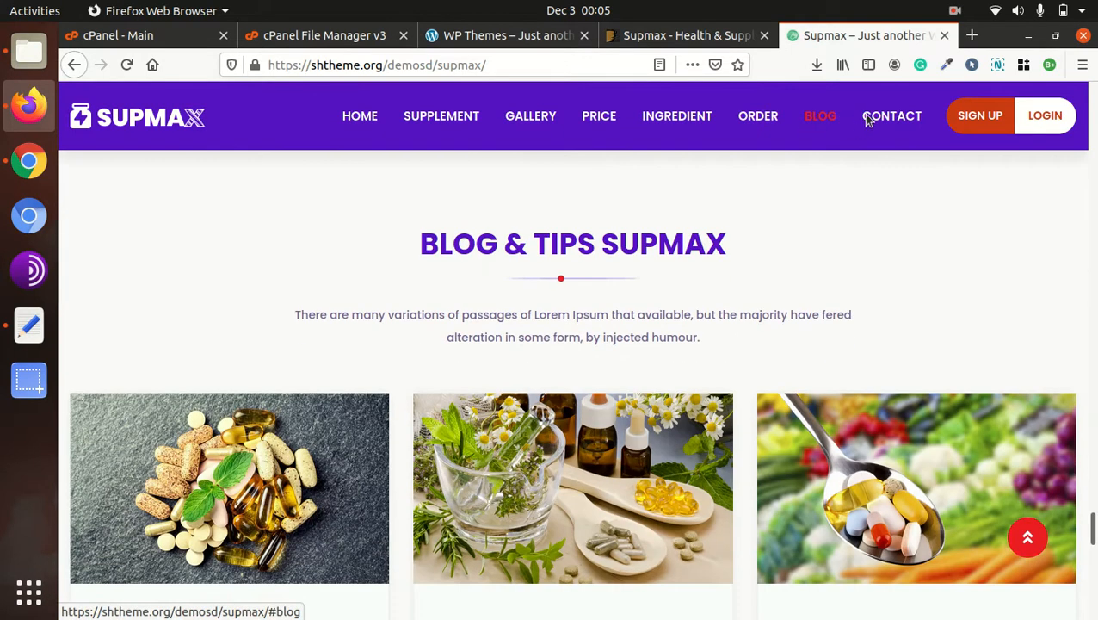
{"action": "left_click", "coordinate": [870, 119]}
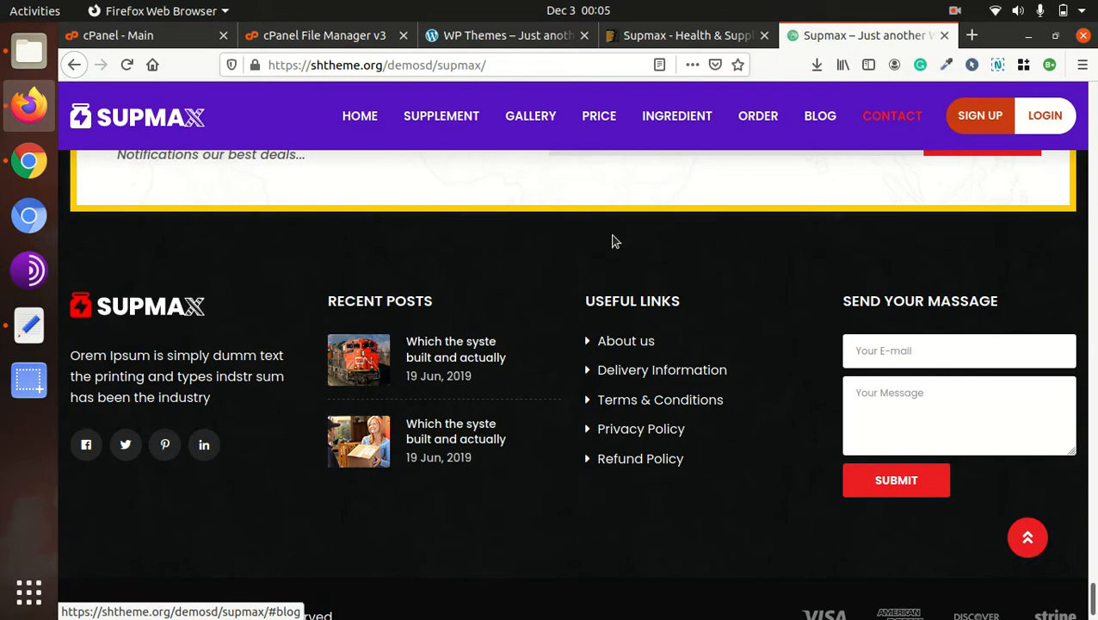
Step: Review the demo's product order, doctors' recommendations and package pricing sections
{"action": "scroll", "coordinate": [614, 234], "scroll_direction": "up", "scroll_amount": 10}
{"action": "scroll", "coordinate": [616, 247], "scroll_direction": "up", "scroll_amount": 10}
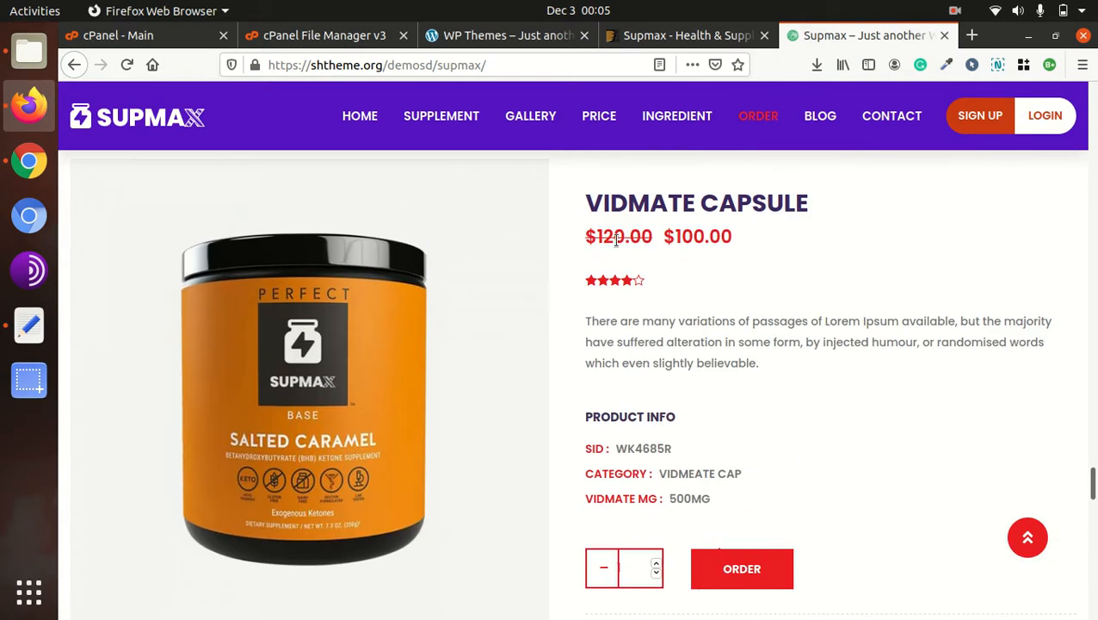
{"action": "scroll", "coordinate": [616, 241], "scroll_direction": "up", "scroll_amount": 3}
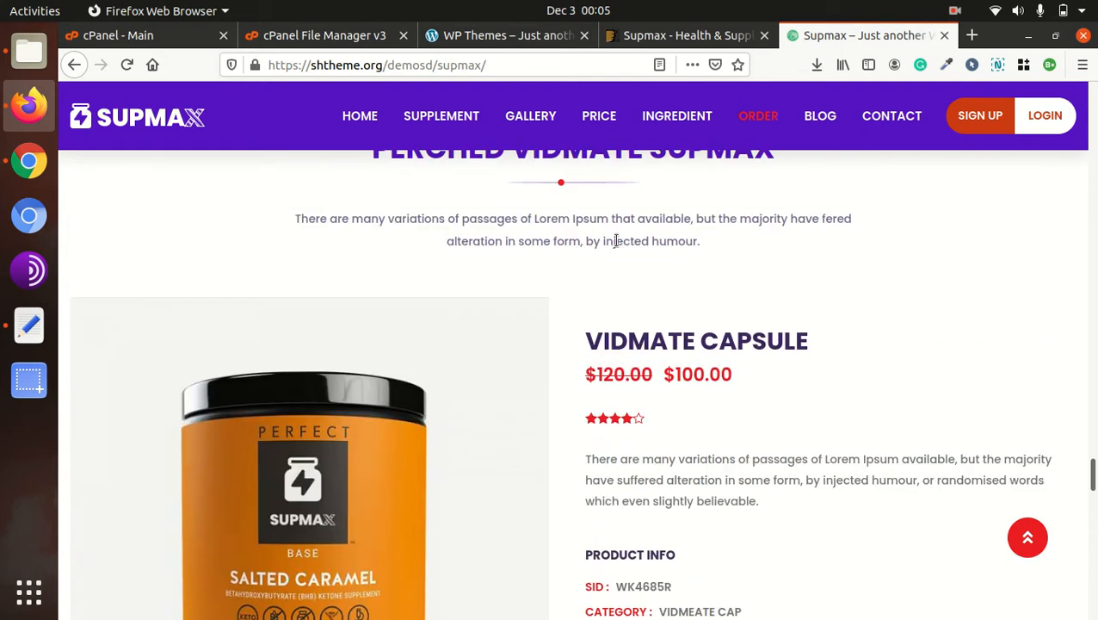
{"action": "scroll", "coordinate": [616, 241], "scroll_direction": "up", "scroll_amount": 2}
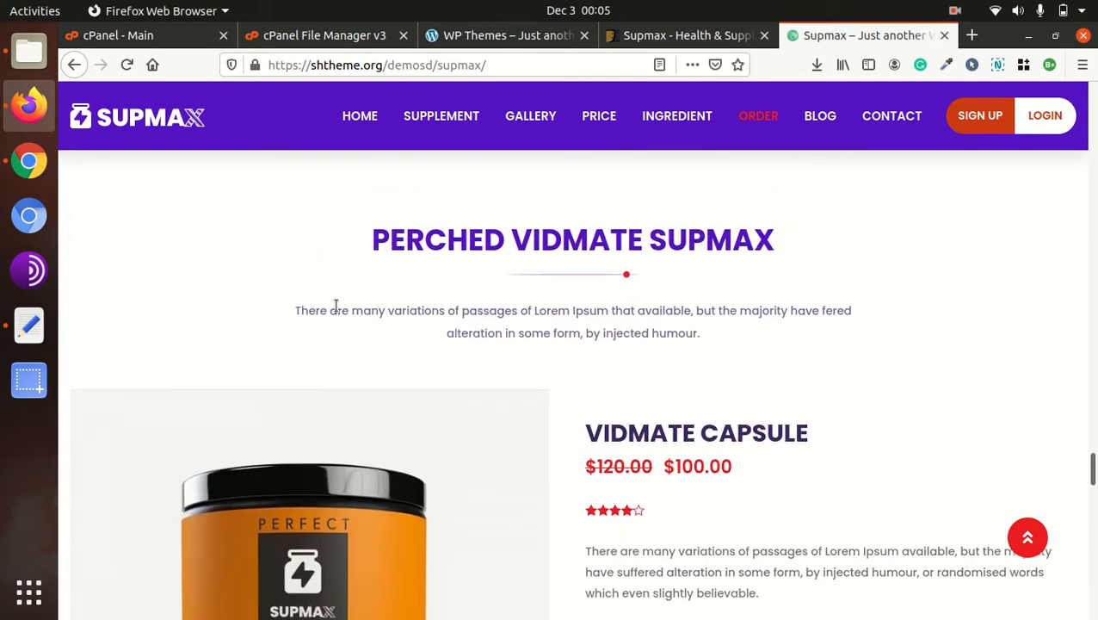
{"action": "scroll", "coordinate": [335, 305], "scroll_direction": "down", "scroll_amount": 4}
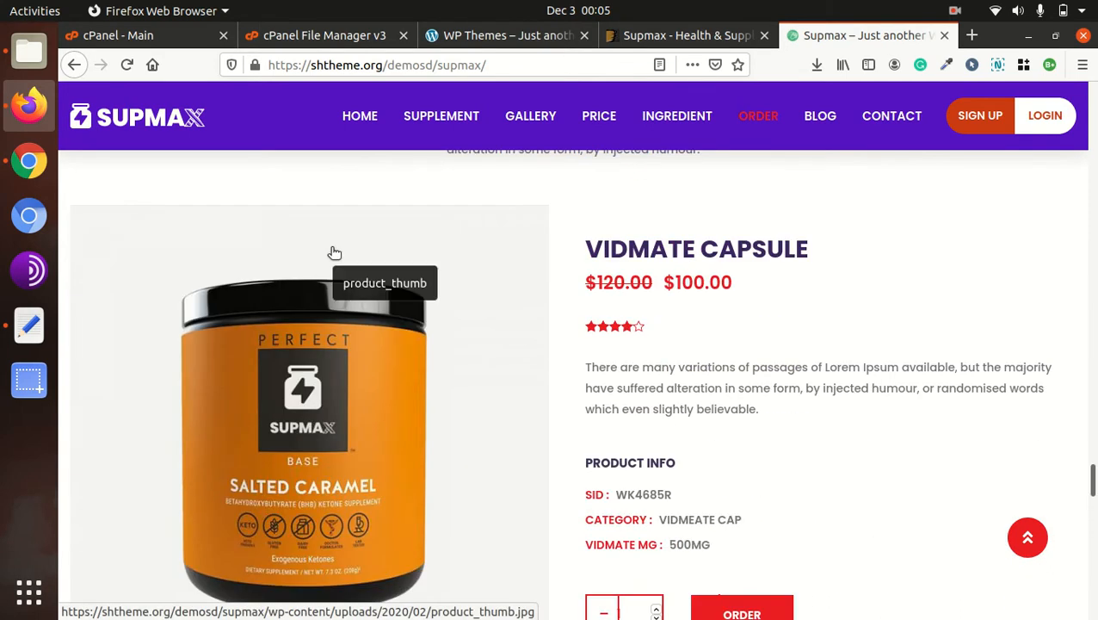
{"action": "scroll", "coordinate": [460, 254], "scroll_direction": "up", "scroll_amount": 13}
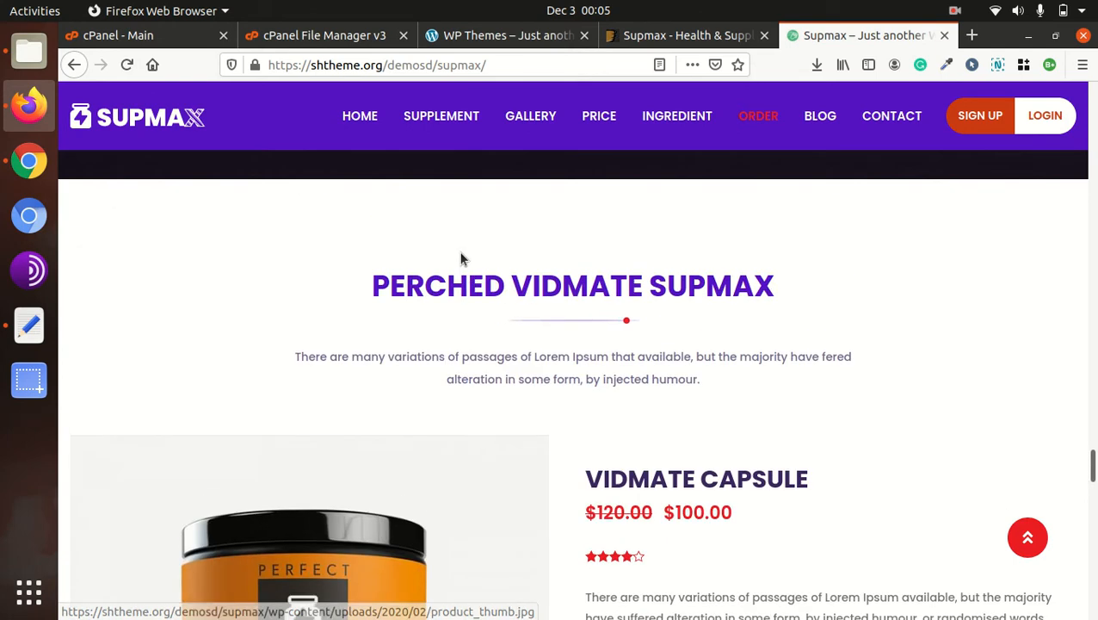
{"action": "scroll", "coordinate": [459, 251], "scroll_direction": "up", "scroll_amount": 12}
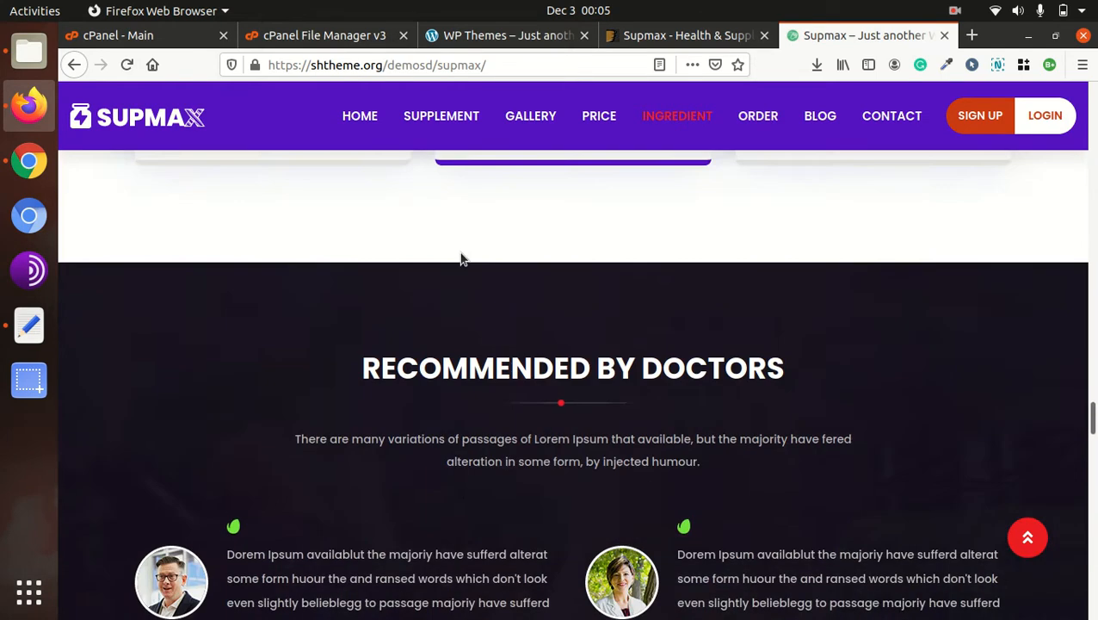
{"action": "scroll", "coordinate": [461, 252], "scroll_direction": "up", "scroll_amount": 4}
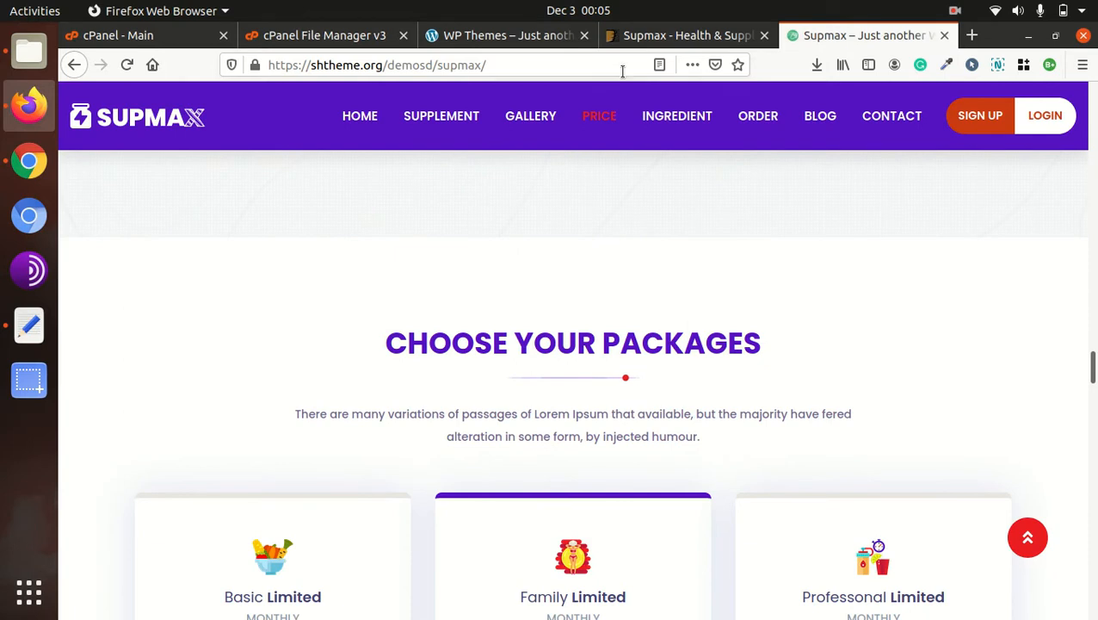
Step: Switch to the Supmax item page on ThemeForest and examine the theme's title and preview banner
{"action": "left_click", "coordinate": [658, 34]}
{"action": "scroll", "coordinate": [167, 390], "scroll_direction": "up", "scroll_amount": 4}
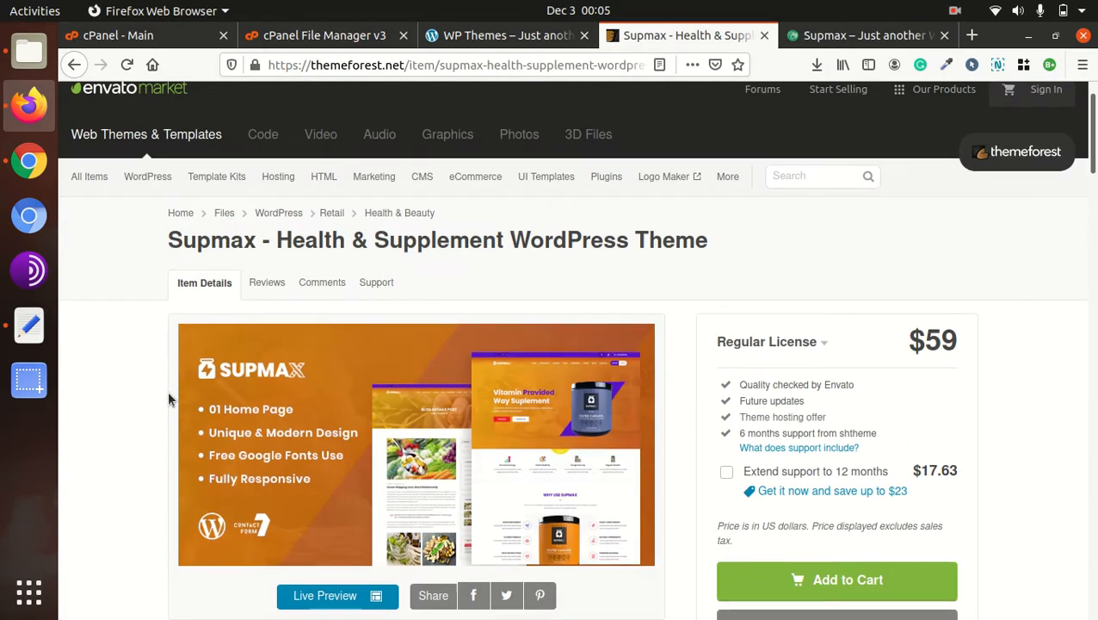
{"action": "left_click_drag", "start_coordinate": [168, 250], "coordinate": [408, 254]}
{"action": "left_click_drag", "start_coordinate": [736, 251], "coordinate": [142, 252]}
{"action": "scroll", "coordinate": [552, 311], "scroll_direction": "down", "scroll_amount": 5}
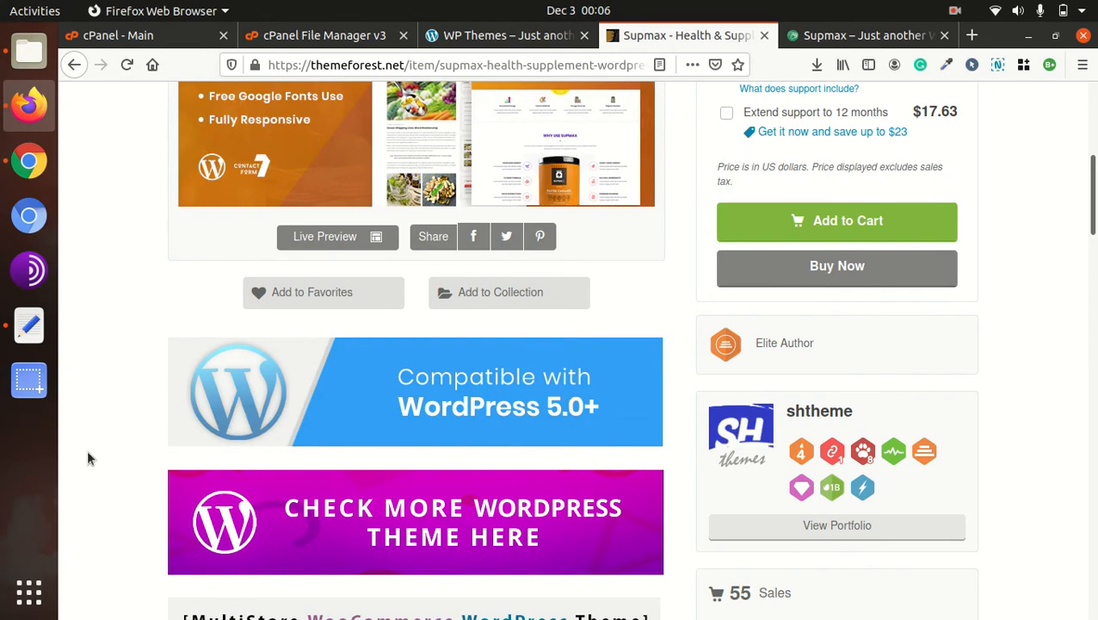
Step: Check the Supmax theme's creation date, last update date and compatibility details on its ThemeForest page
{"action": "scroll", "coordinate": [757, 443], "scroll_direction": "down", "scroll_amount": 4}
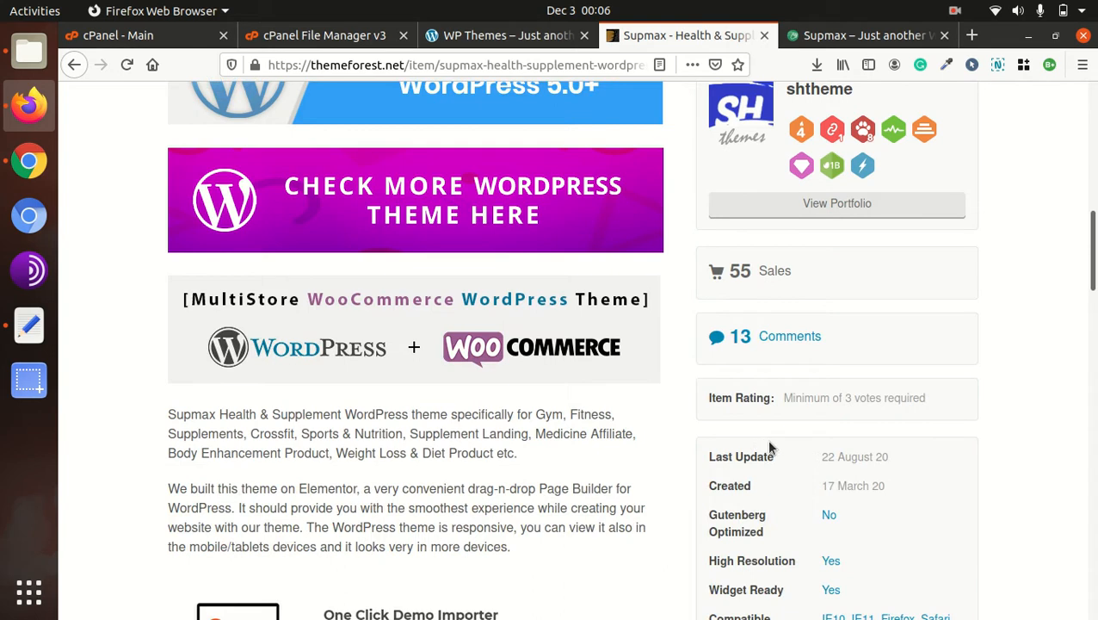
{"action": "scroll", "coordinate": [770, 447], "scroll_direction": "down", "scroll_amount": 2}
{"action": "left_click_drag", "start_coordinate": [892, 312], "coordinate": [820, 308]}
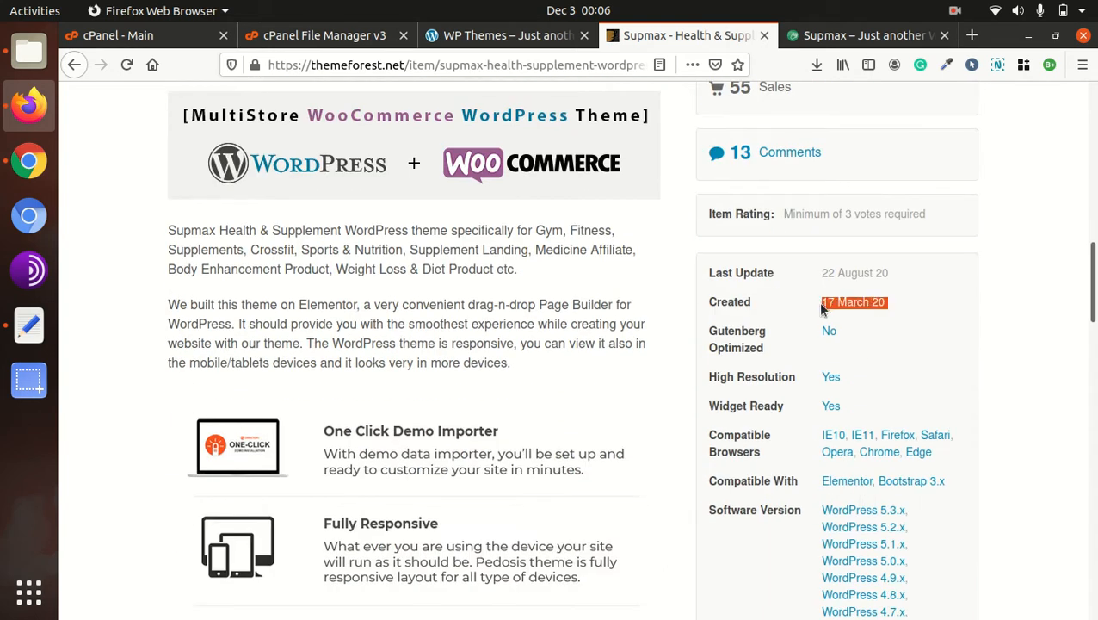
{"action": "left_click", "coordinate": [905, 320]}
{"action": "left_click_drag", "start_coordinate": [891, 272], "coordinate": [824, 273]}
{"action": "left_click", "coordinate": [929, 305]}
{"action": "scroll", "coordinate": [443, 461], "scroll_direction": "down", "scroll_amount": 5}
{"action": "scroll", "coordinate": [446, 465], "scroll_direction": "up", "scroll_amount": 6}
{"action": "scroll", "coordinate": [446, 465], "scroll_direction": "up", "scroll_amount": 3}
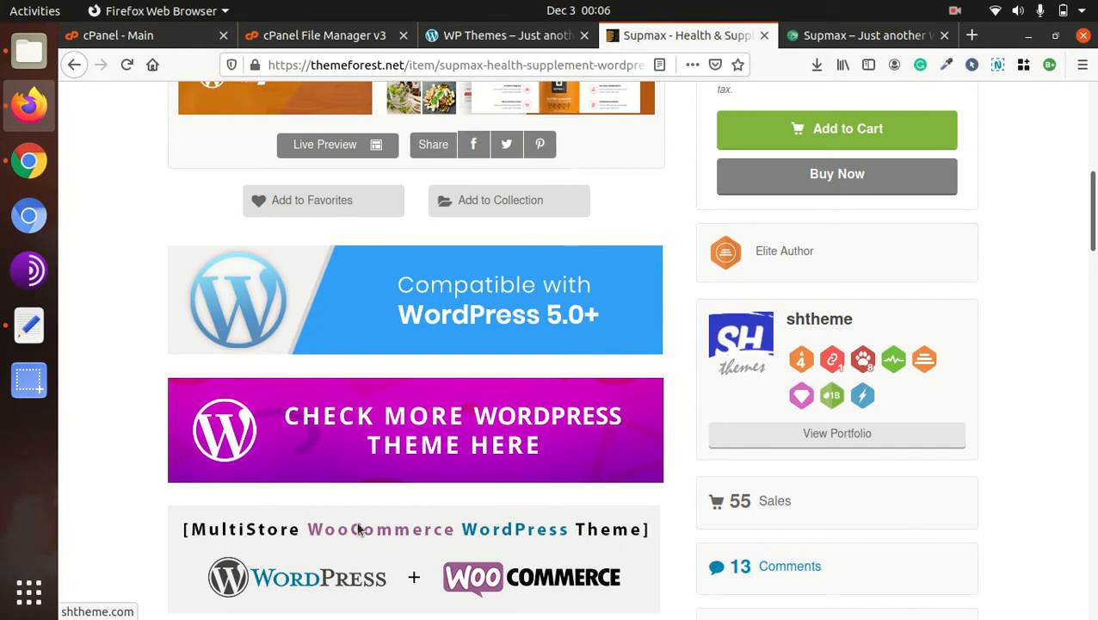
{"action": "scroll", "coordinate": [399, 442], "scroll_direction": "up", "scroll_amount": 7}
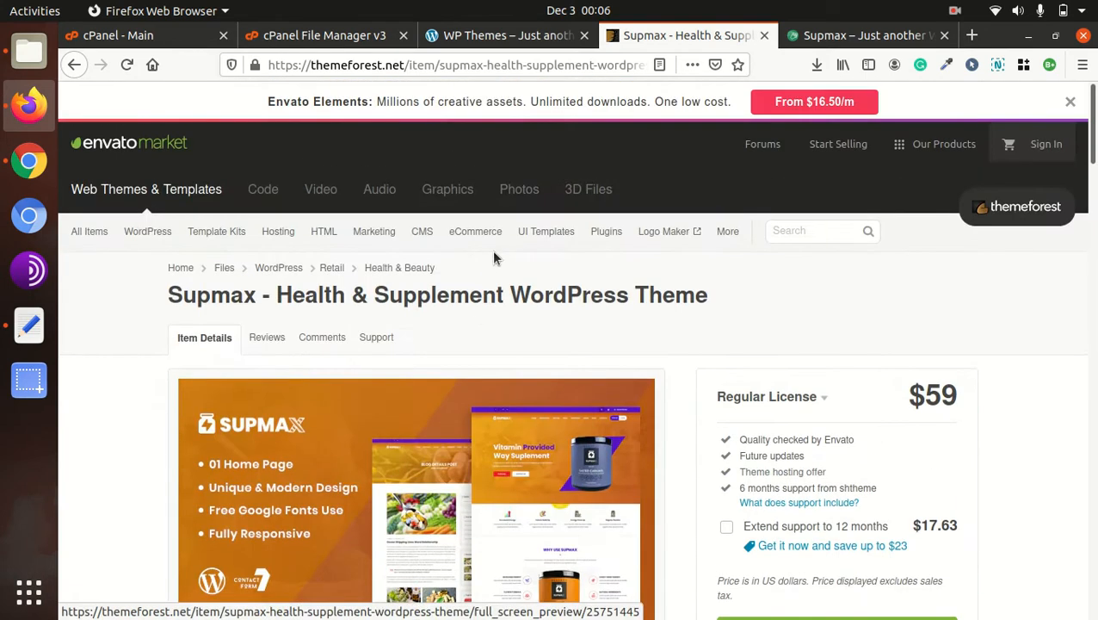
Step: Switch to the Files app and inspect the data_export folder inside the downloaded supmax folder
{"action": "key", "text": "ctrl+Page_Up"}
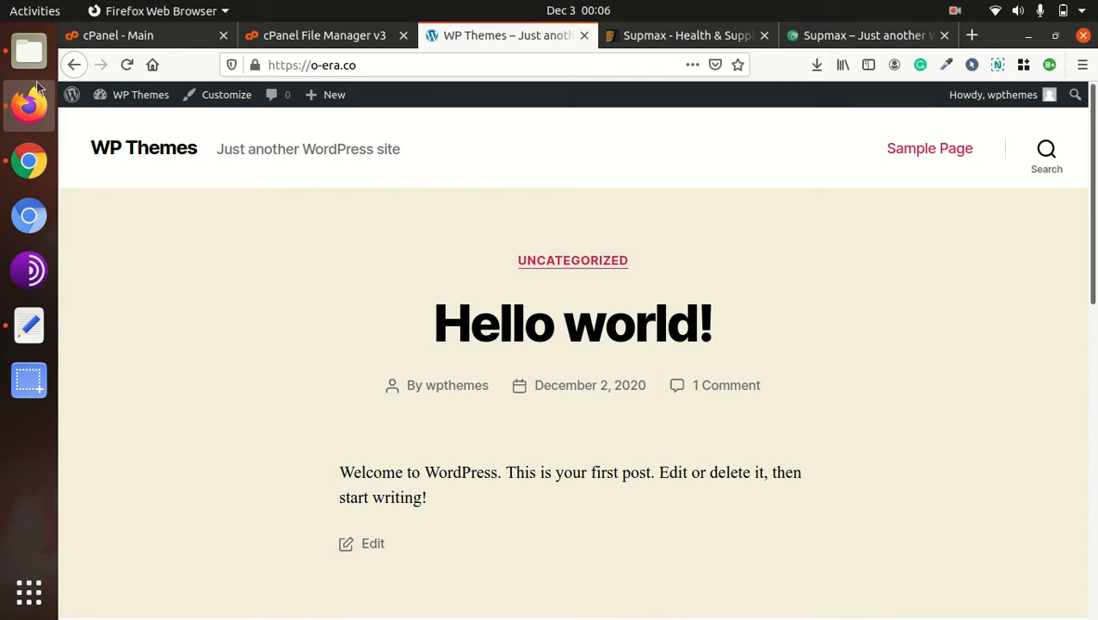
{"action": "left_click", "coordinate": [28, 54]}
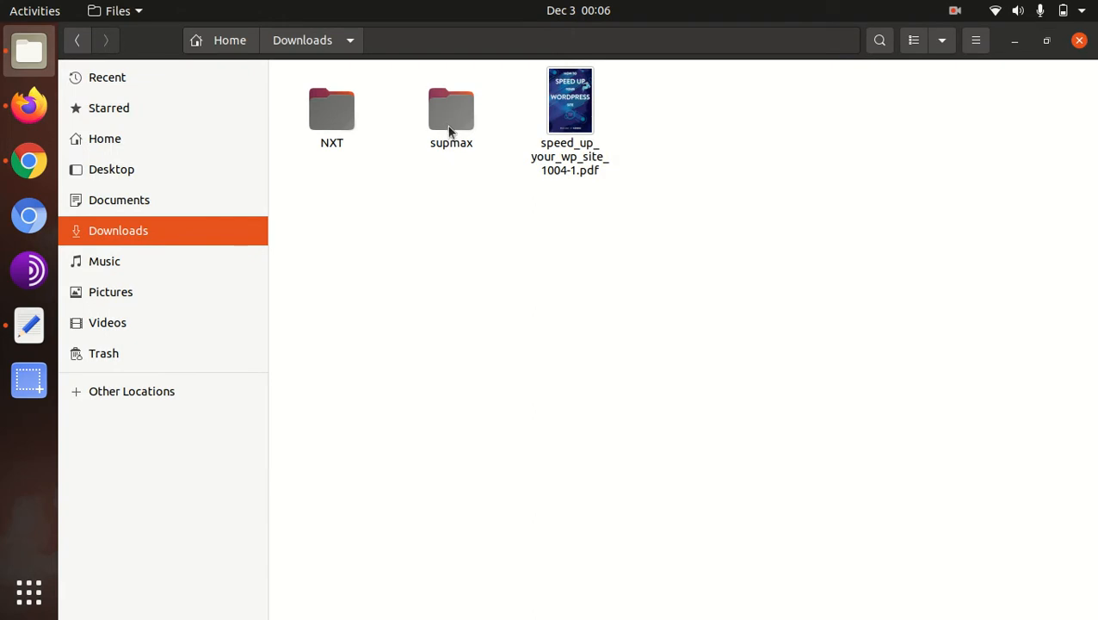
{"action": "double_click", "coordinate": [447, 127]}
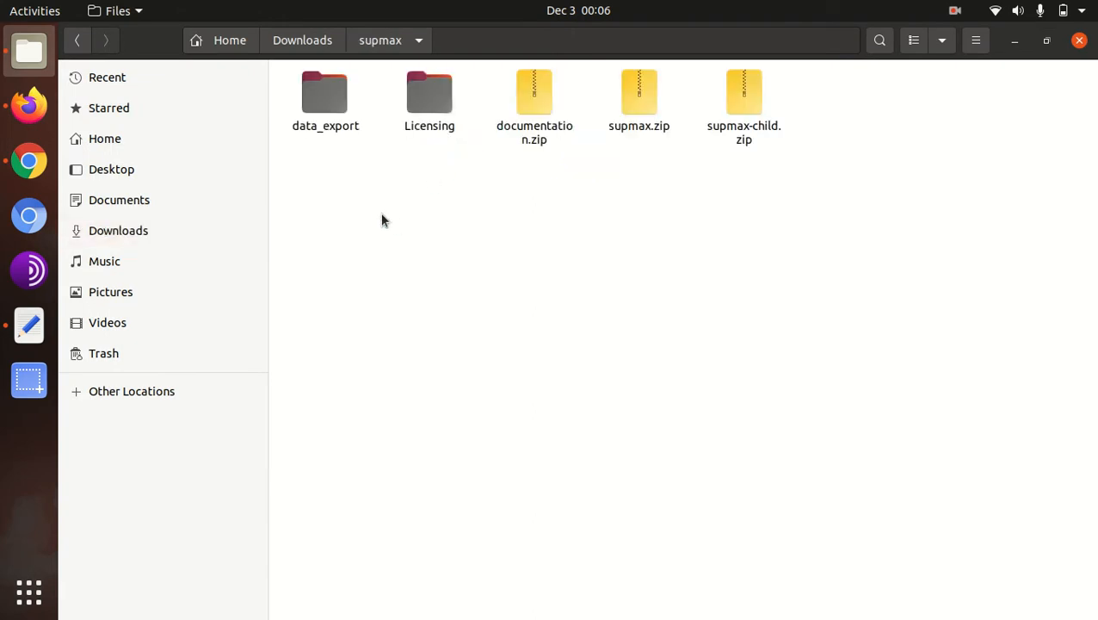
{"action": "double_click", "coordinate": [326, 110]}
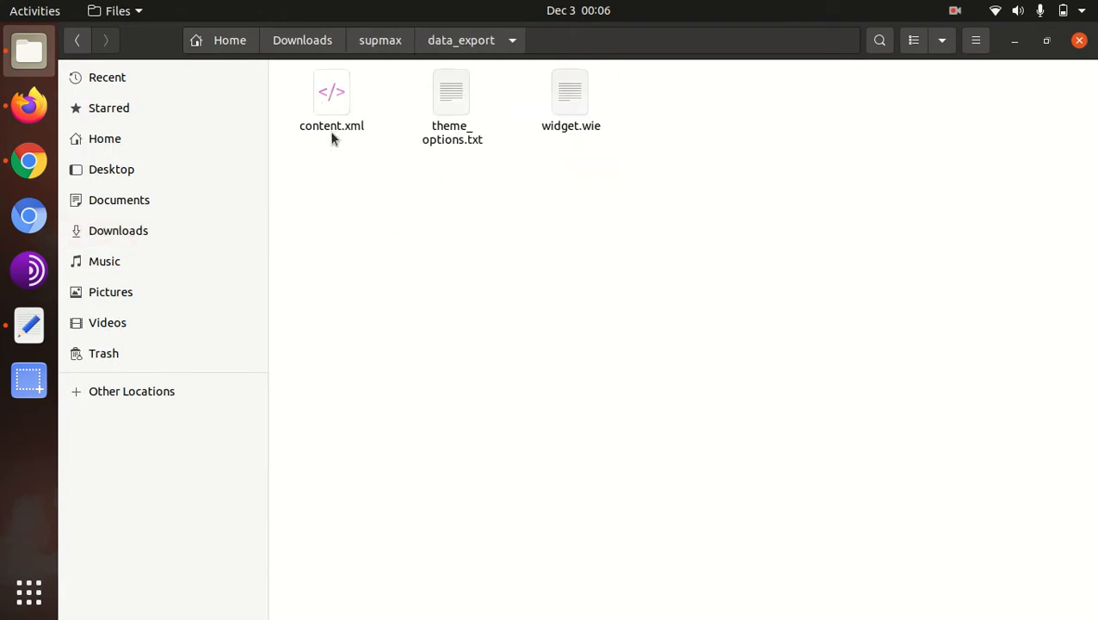
Step: Go through the supmax folder's Licensing, documentation.zip, supmax.zip and supmax-child.zip items, then close the file manager
{"action": "left_click", "coordinate": [399, 44]}
{"action": "left_click", "coordinate": [431, 106]}
{"action": "left_click", "coordinate": [504, 239]}
{"action": "left_click", "coordinate": [530, 110]}
{"action": "left_click", "coordinate": [529, 237]}
{"action": "left_click", "coordinate": [627, 103]}
{"action": "left_click", "coordinate": [632, 251]}
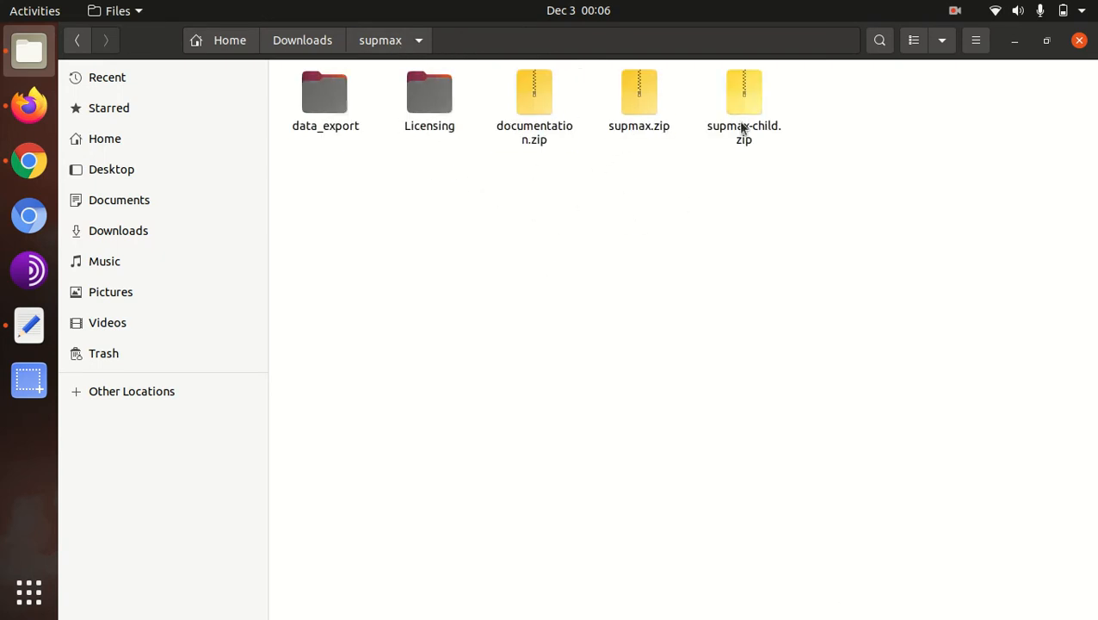
{"action": "left_click", "coordinate": [744, 134]}
{"action": "left_click", "coordinate": [686, 251]}
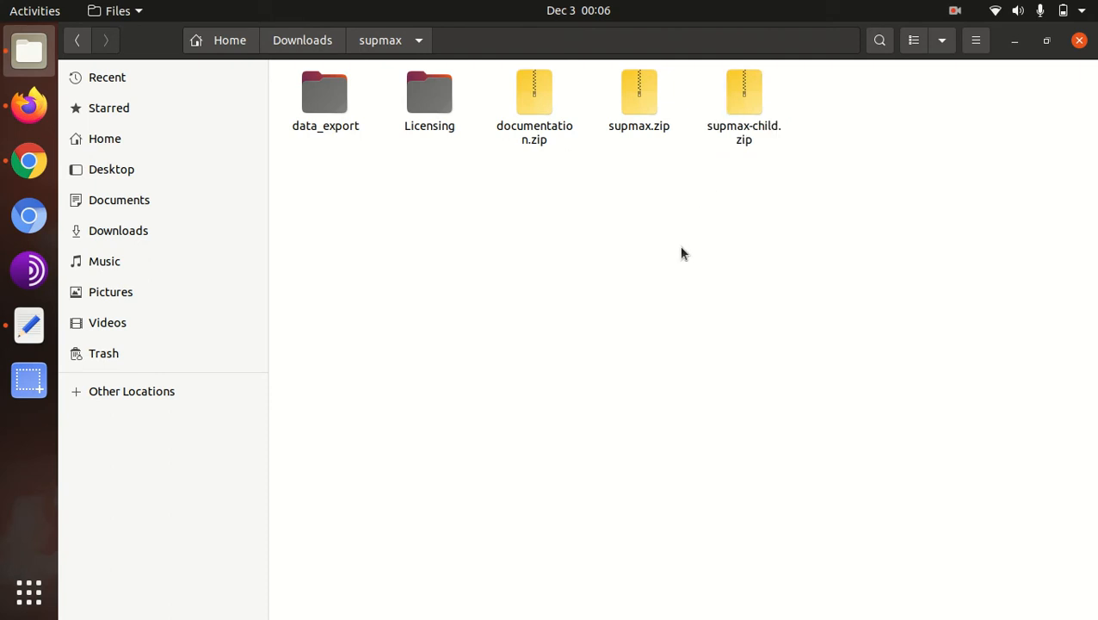
{"action": "left_click", "coordinate": [1080, 41]}
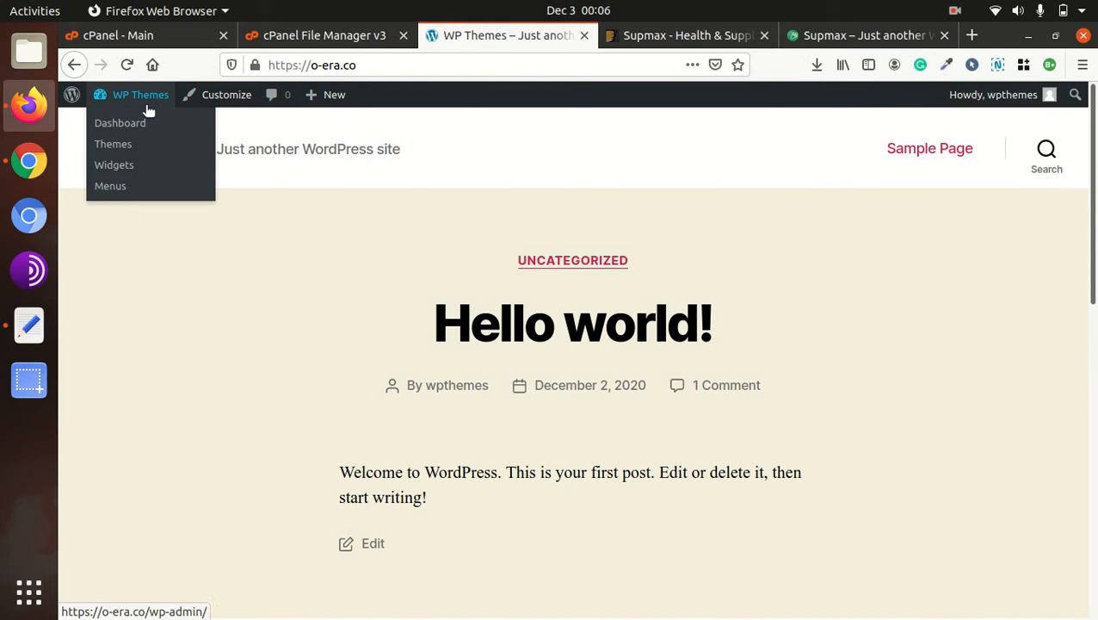
Step: Open the WordPress dashboard of the WP Themes site and go to its theme management page
{"action": "mouse_move", "coordinate": [122, 105]}
{"action": "left_click", "coordinate": [129, 124]}
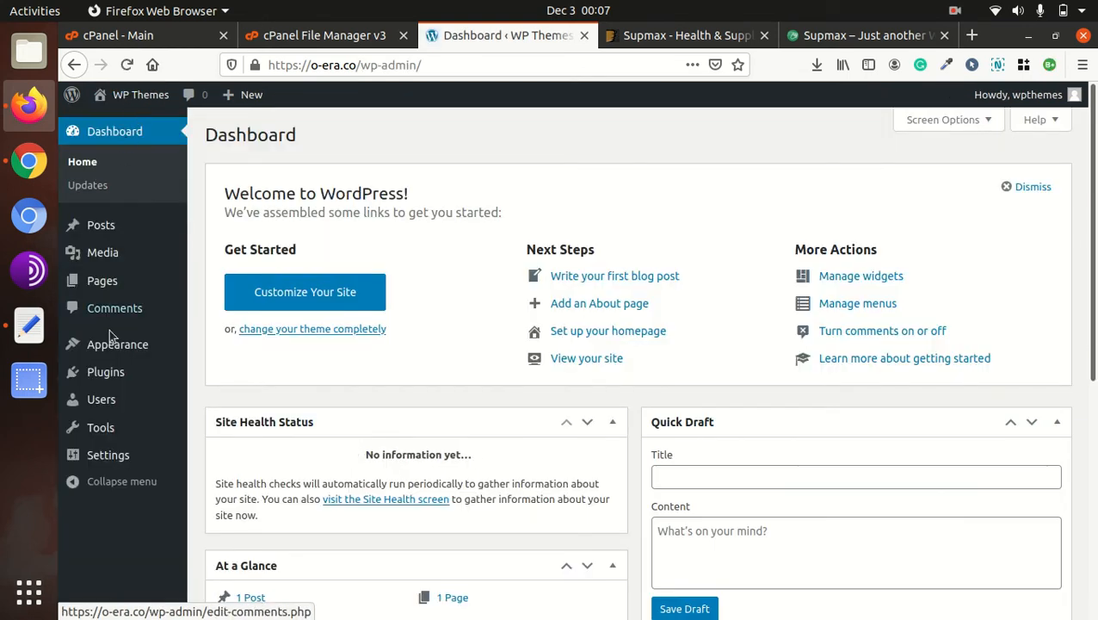
{"action": "mouse_move", "coordinate": [86, 348]}
{"action": "left_click", "coordinate": [215, 349]}
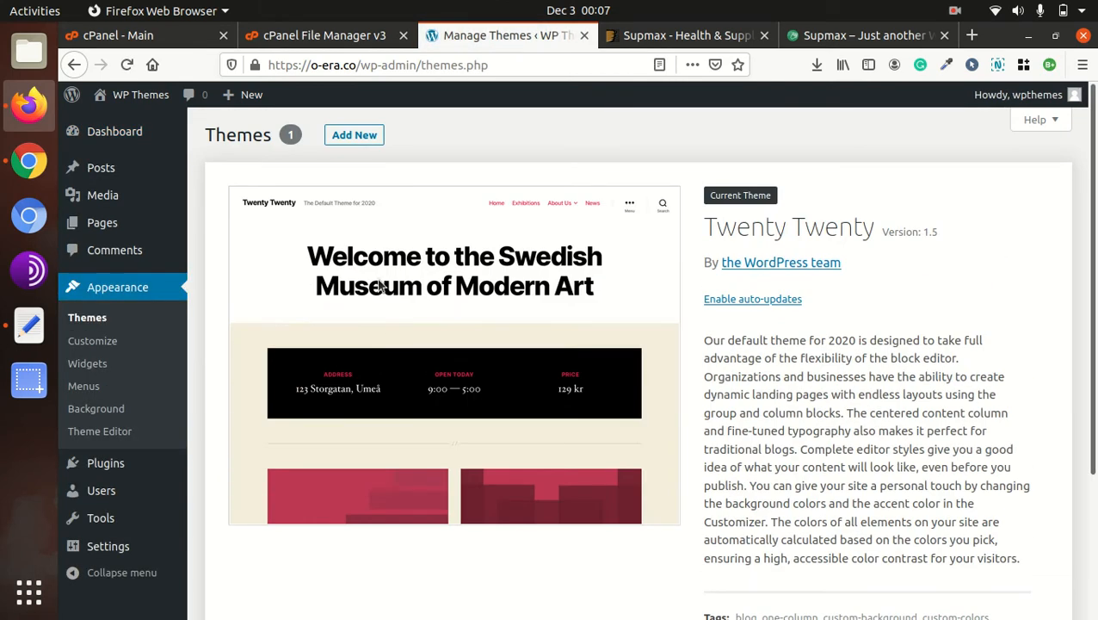
{"action": "left_click", "coordinate": [346, 138]}
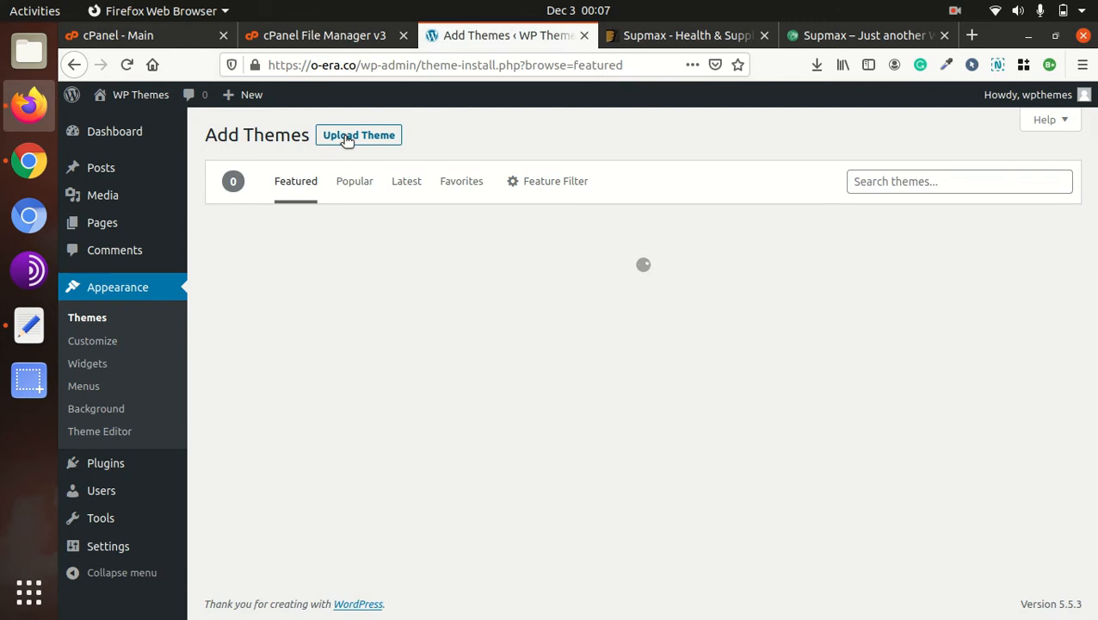
{"action": "left_click", "coordinate": [348, 141]}
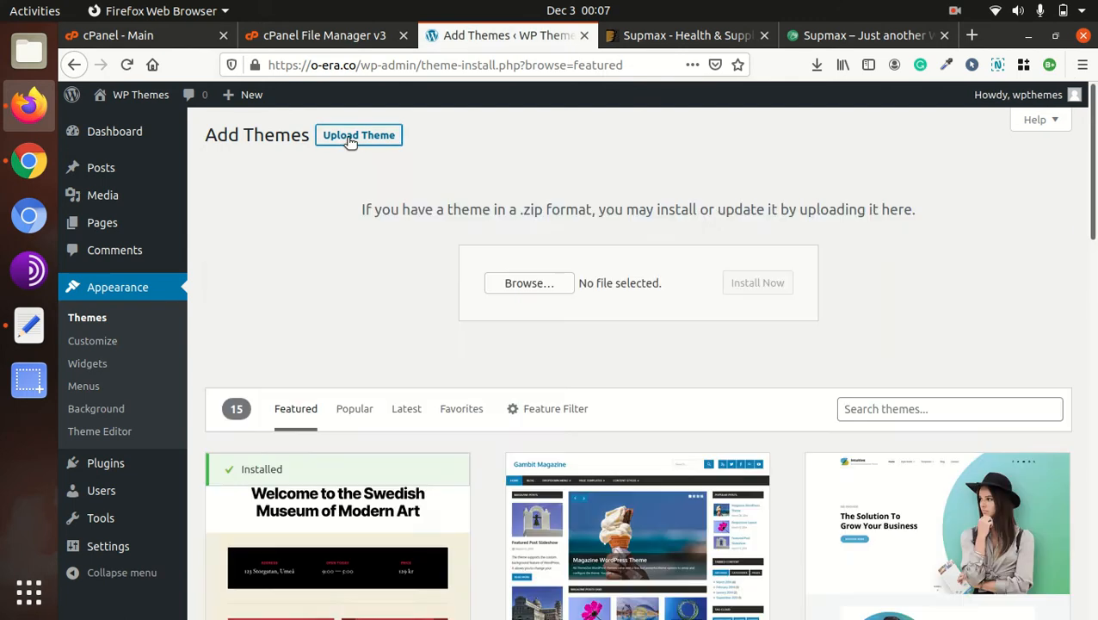
{"action": "left_click", "coordinate": [508, 287]}
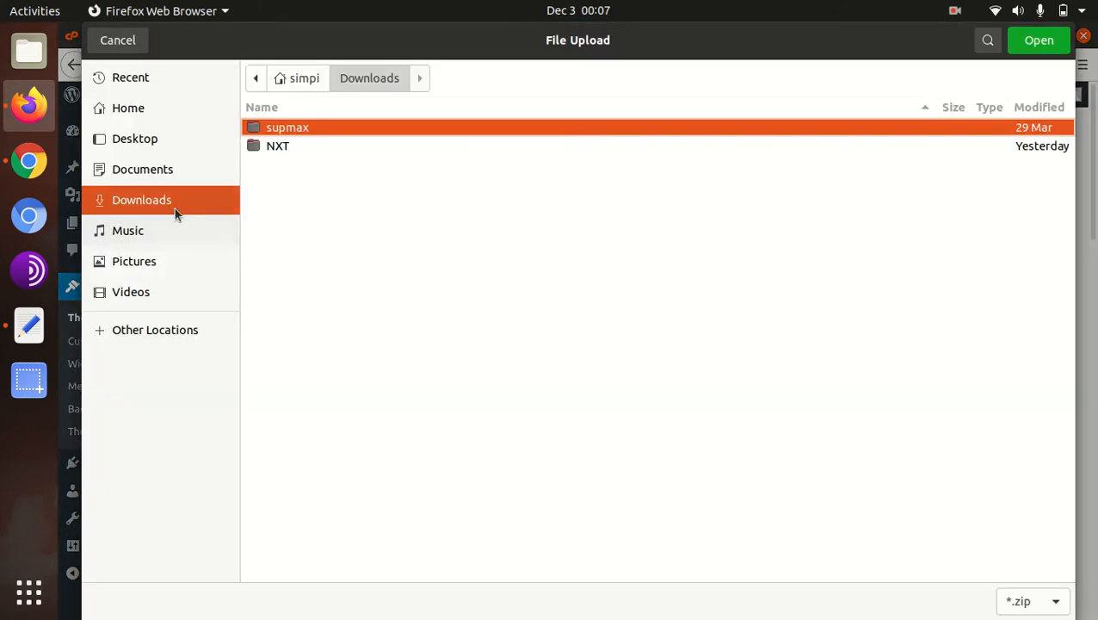
{"action": "double_click", "coordinate": [303, 129]}
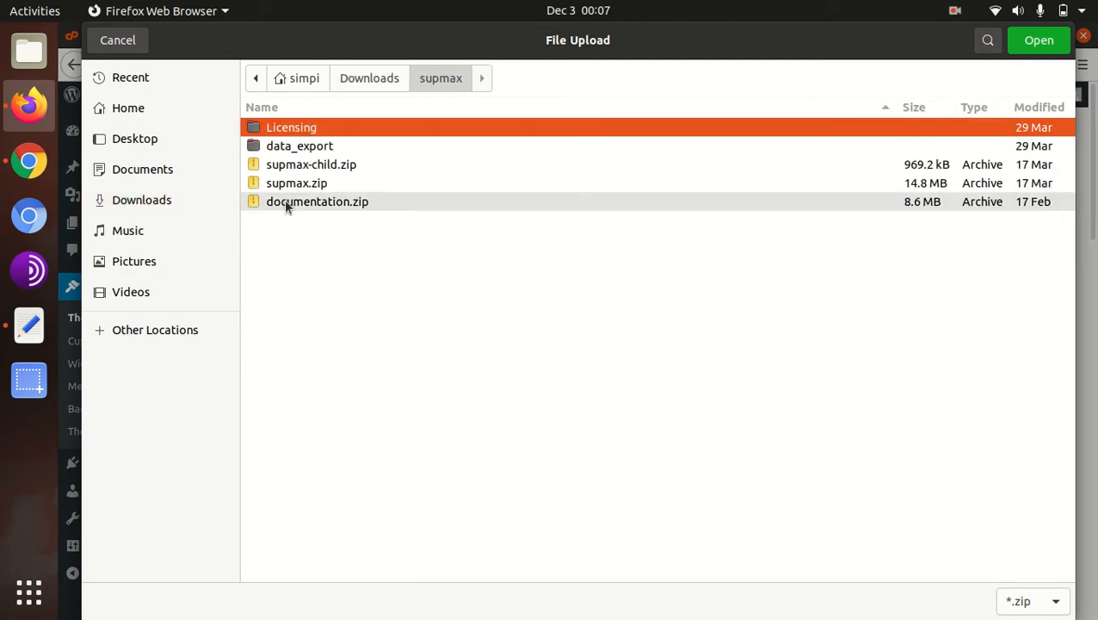
{"action": "left_click", "coordinate": [302, 183]}
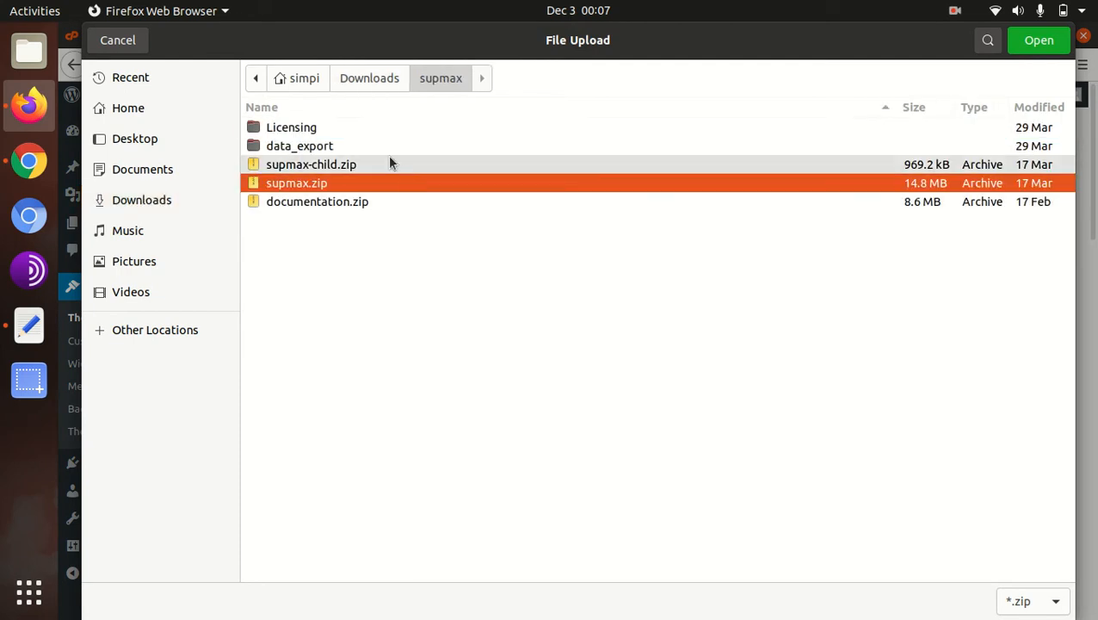
{"action": "left_click", "coordinate": [121, 45]}
Step: Switch to the cPanel File Manager and open the site's wp-content/themes folder
{"action": "left_click", "coordinate": [331, 35]}
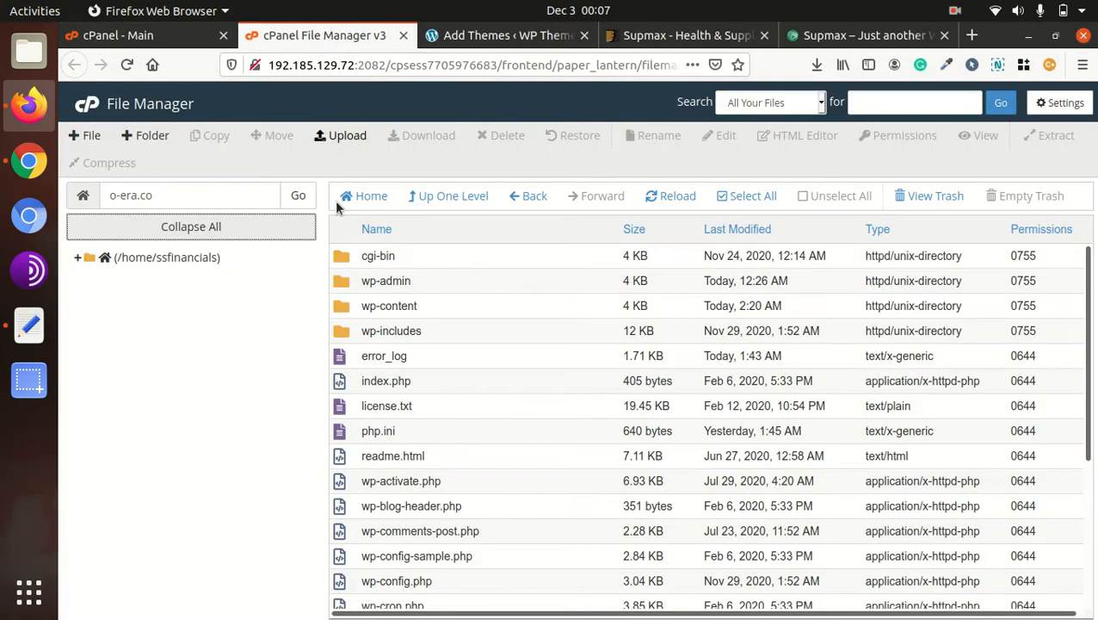
{"action": "double_click", "coordinate": [444, 308]}
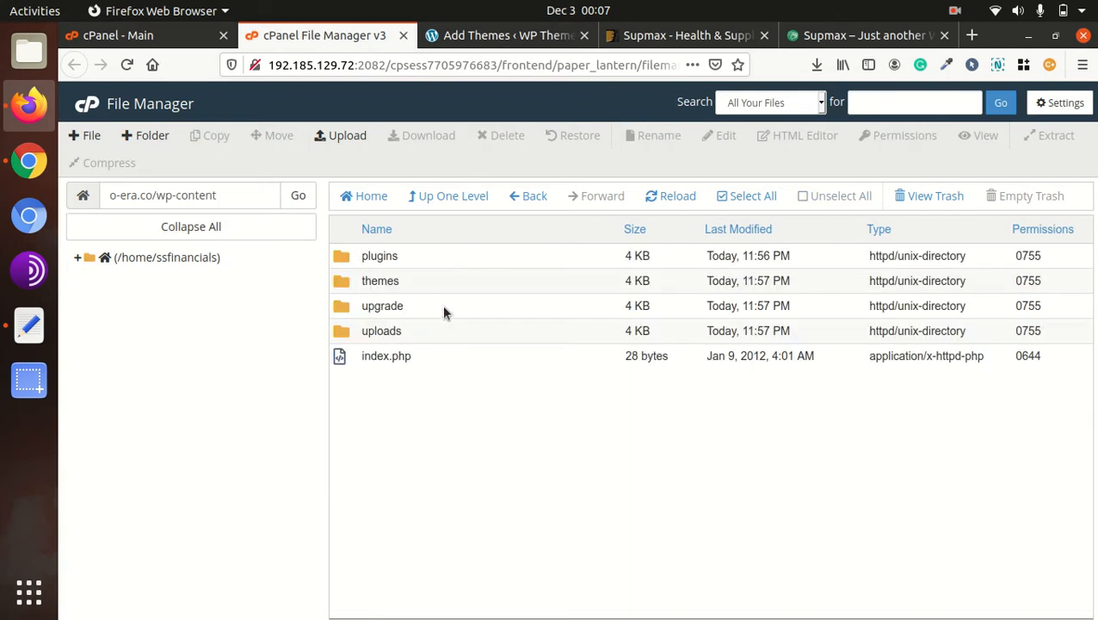
{"action": "double_click", "coordinate": [432, 282]}
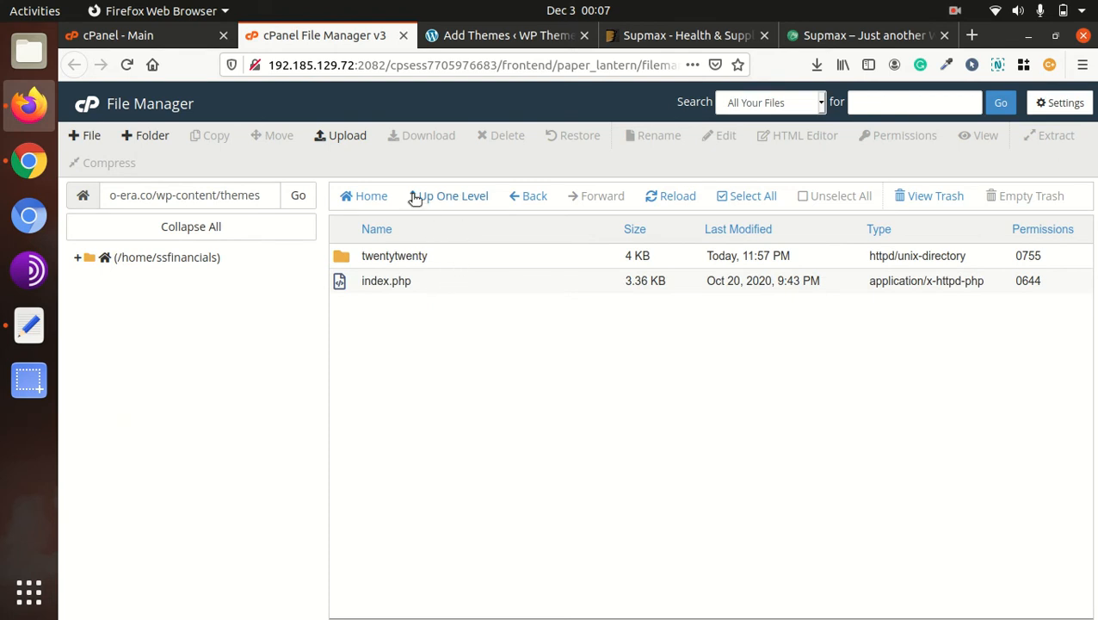
Step: Upload supmax.zip from the downloaded supmax folder into wp-content/themes and return to that folder's listing
{"action": "left_click", "coordinate": [341, 138]}
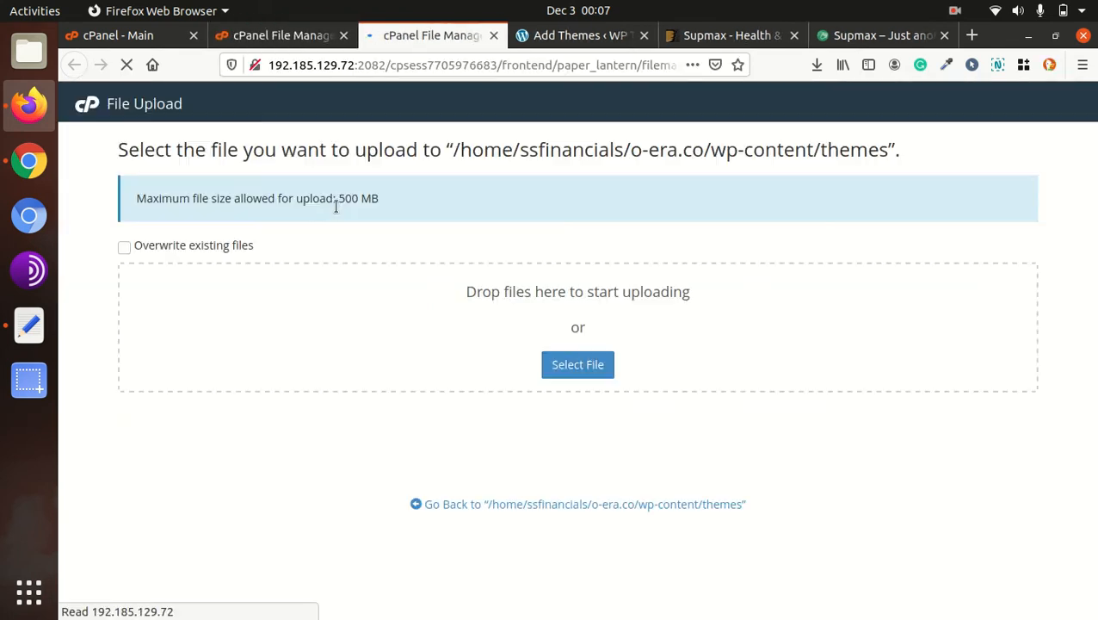
{"action": "left_click", "coordinate": [558, 367]}
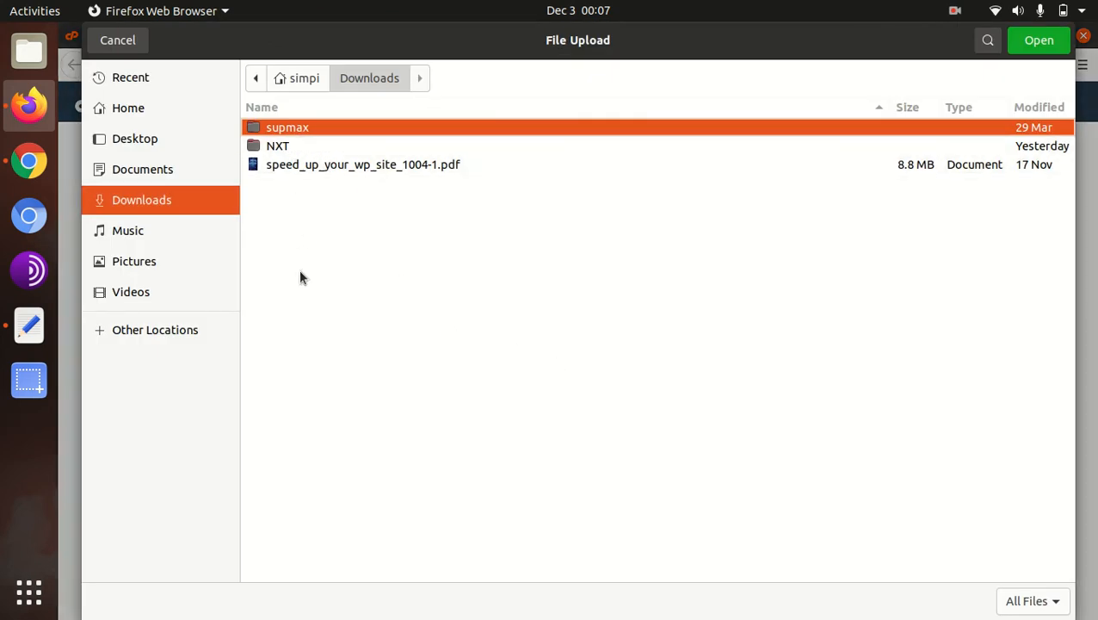
{"action": "double_click", "coordinate": [320, 136]}
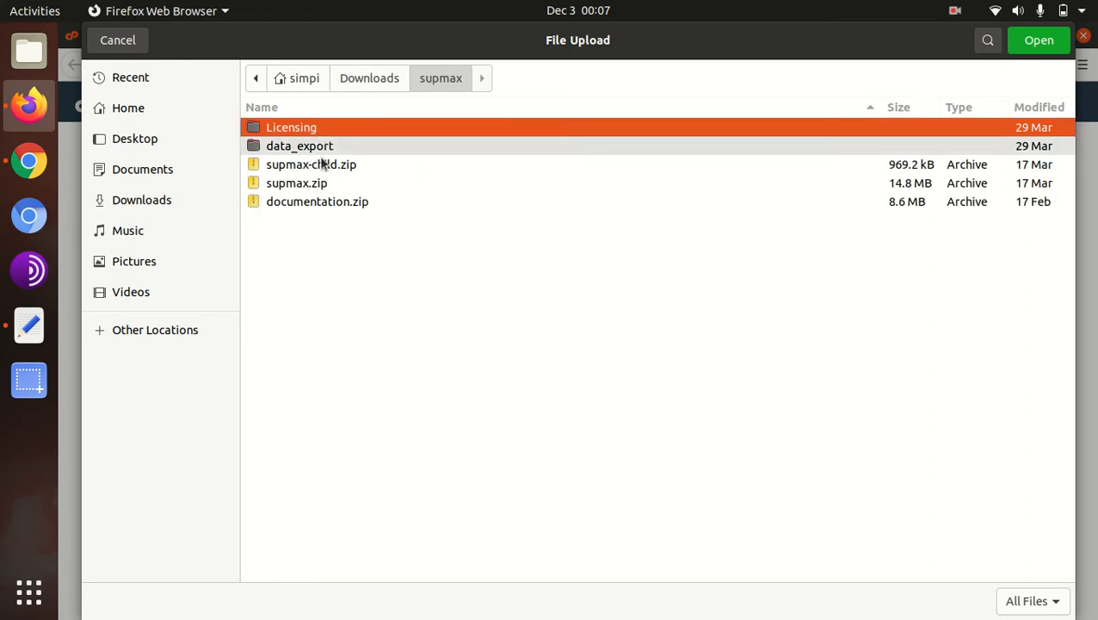
{"action": "left_click", "coordinate": [324, 185]}
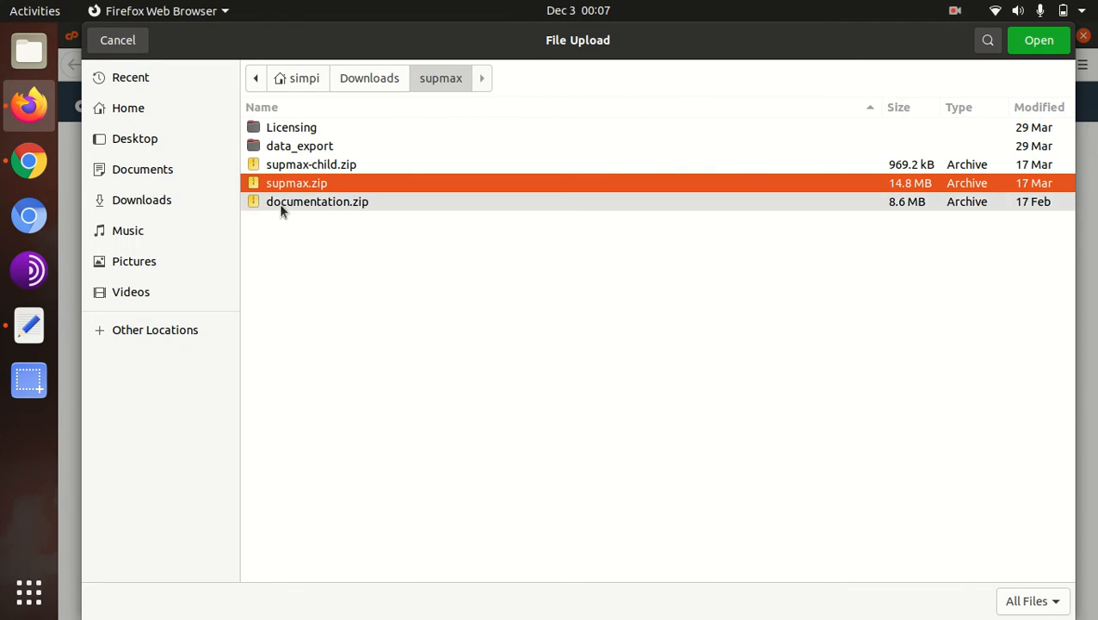
{"action": "left_click", "coordinate": [1033, 40]}
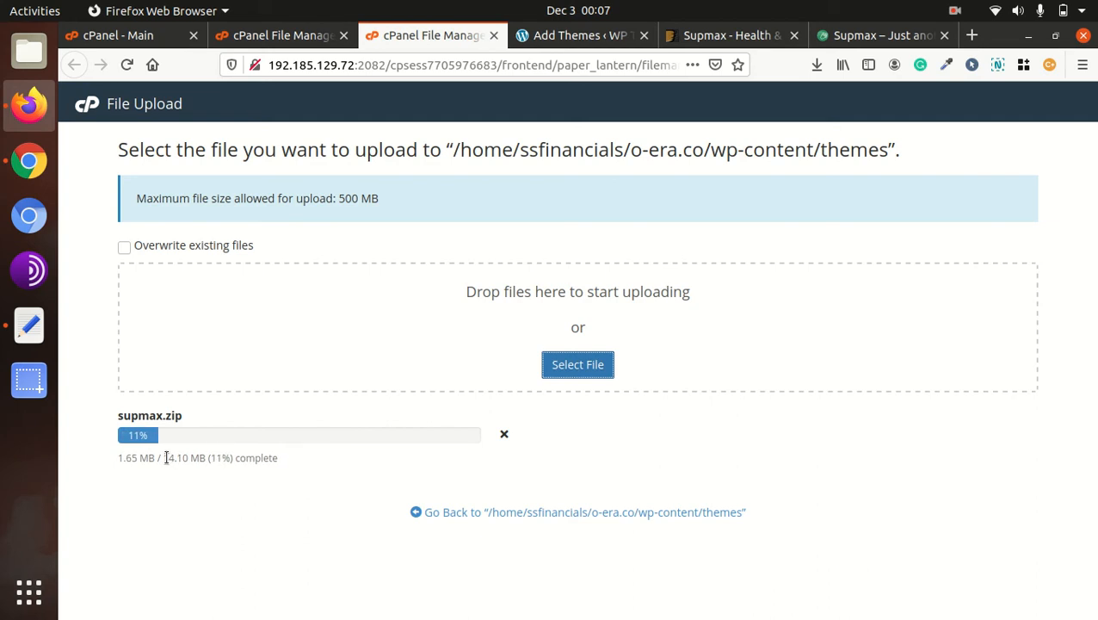
{"action": "left_click_drag", "start_coordinate": [163, 457], "coordinate": [192, 457]}
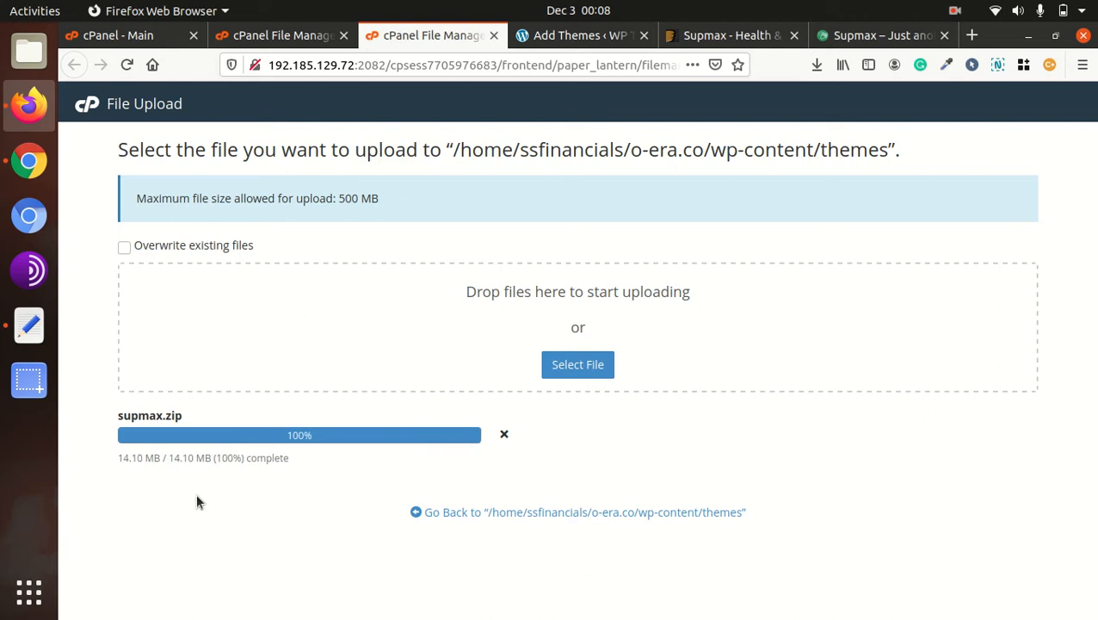
{"action": "left_click", "coordinate": [525, 509]}
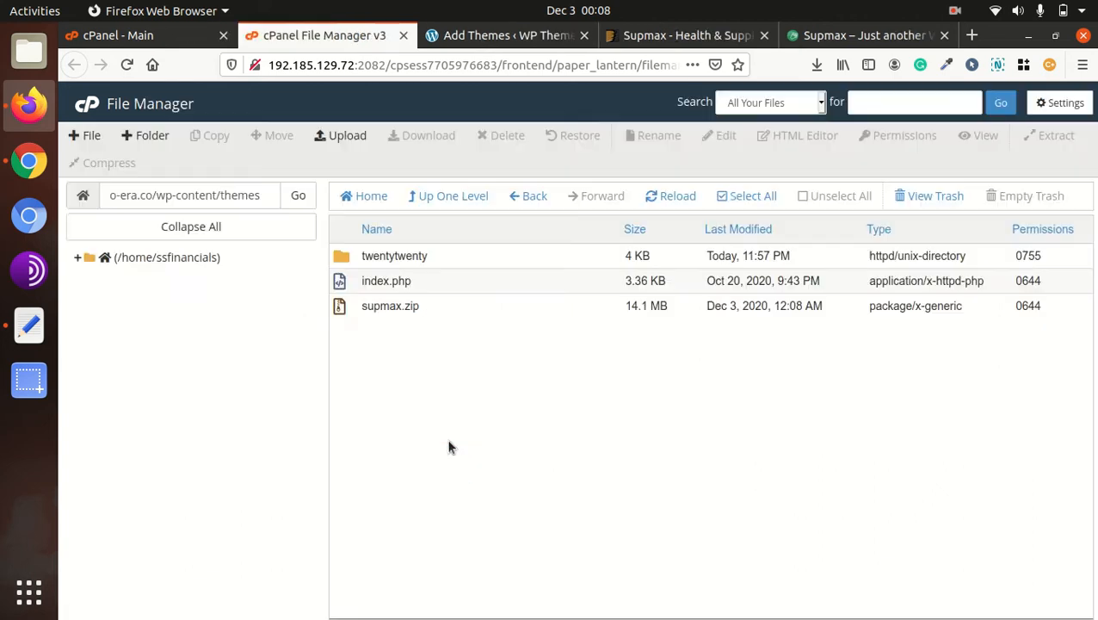
Step: Extract supmax.zip into the wp-content/themes folder and refresh the file listing
{"action": "left_click", "coordinate": [436, 315]}
{"action": "right_click", "coordinate": [437, 311]}
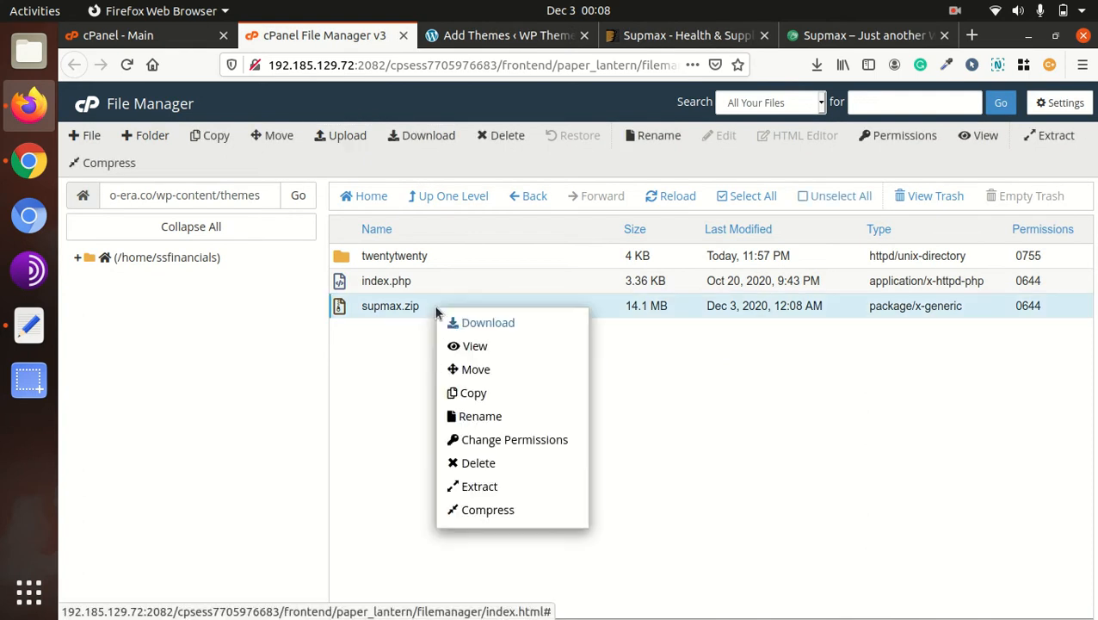
{"action": "left_click", "coordinate": [467, 489]}
{"action": "left_click", "coordinate": [666, 433]}
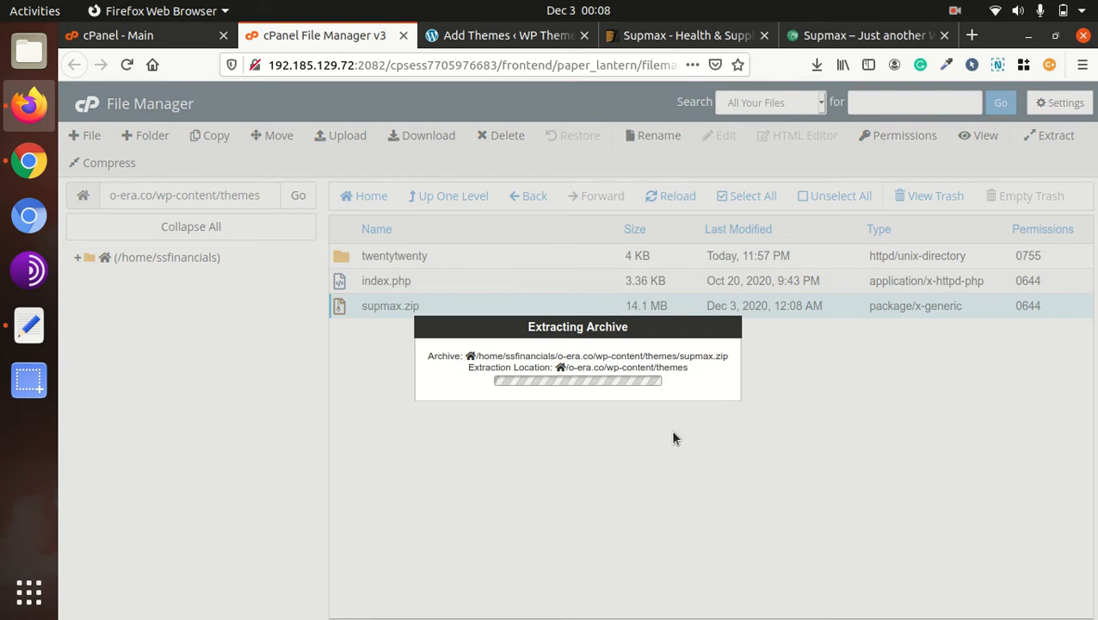
{"action": "left_click", "coordinate": [836, 515]}
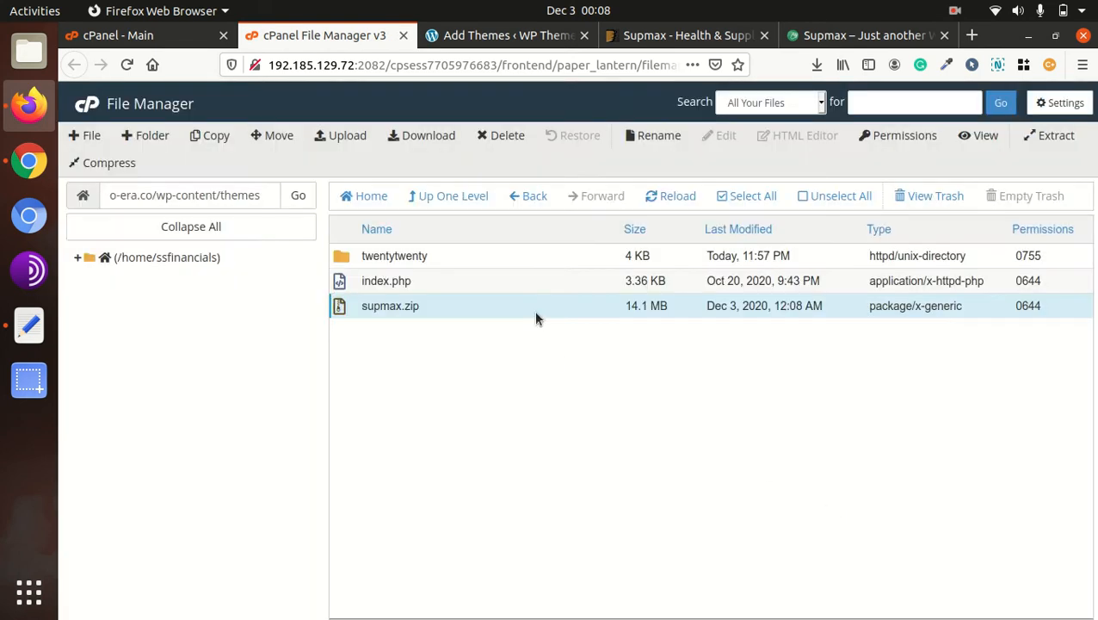
{"action": "left_click", "coordinate": [671, 196]}
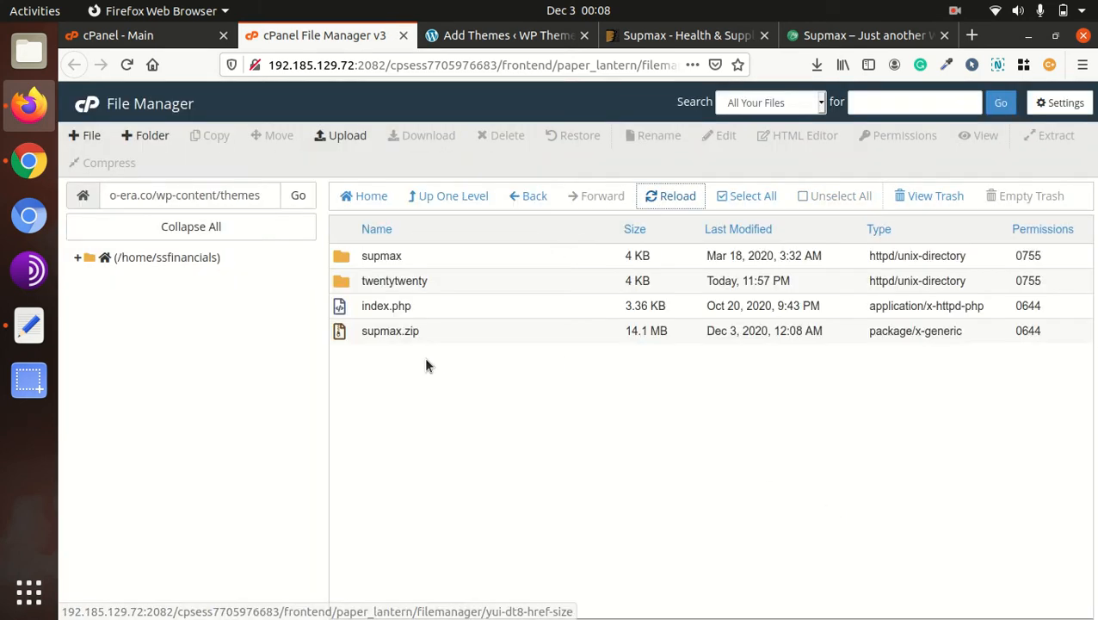
Step: Inspect the contents of the extracted supmax folder and return to the themes folder
{"action": "left_click", "coordinate": [416, 255]}
{"action": "double_click", "coordinate": [433, 253]}
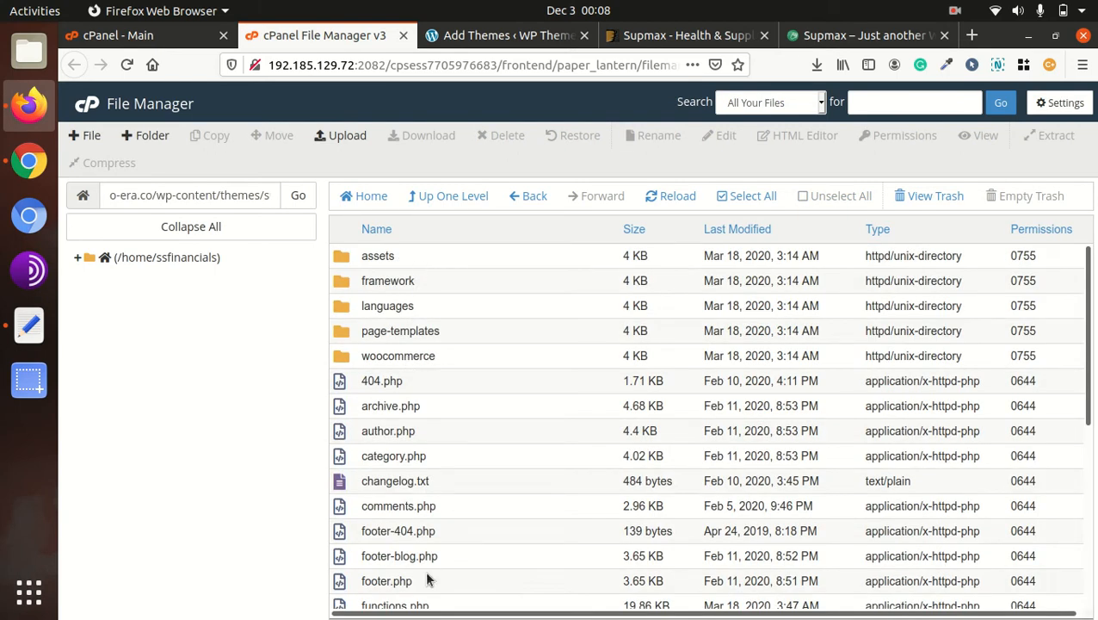
{"action": "left_click", "coordinate": [443, 198]}
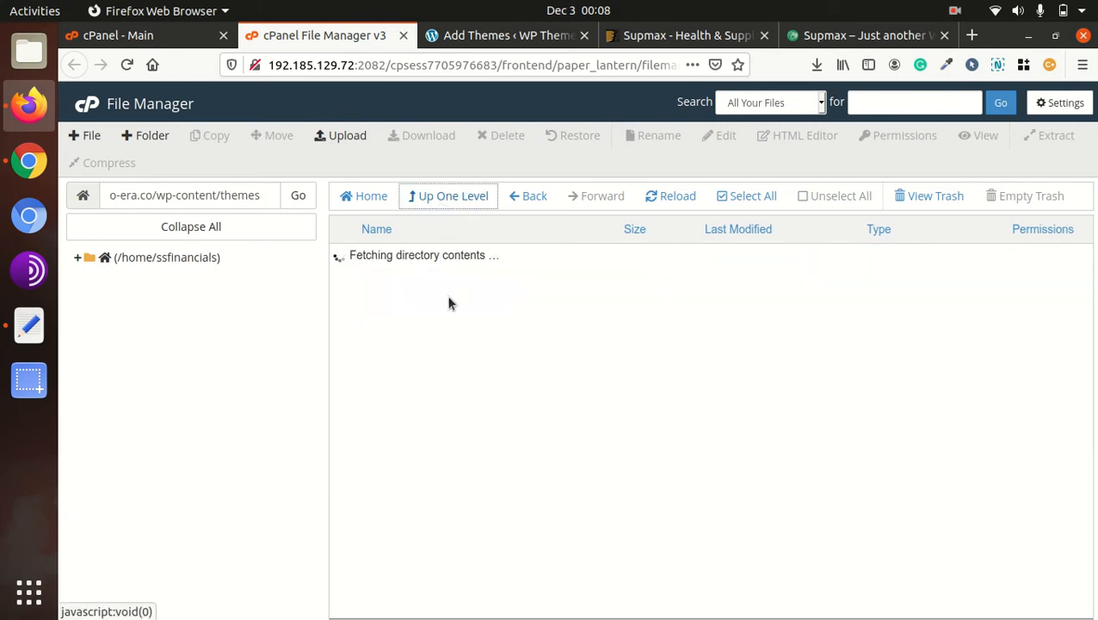
Step: Permanently delete supmax.zip from the themes folder, skipping the trash
{"action": "left_click", "coordinate": [440, 334]}
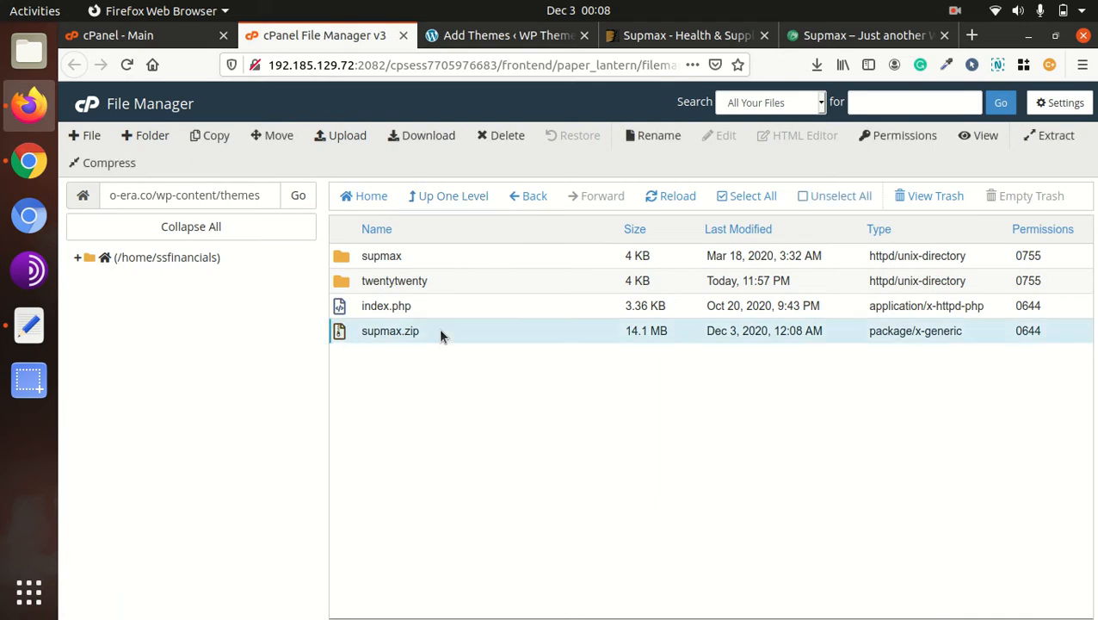
{"action": "left_click", "coordinate": [499, 136]}
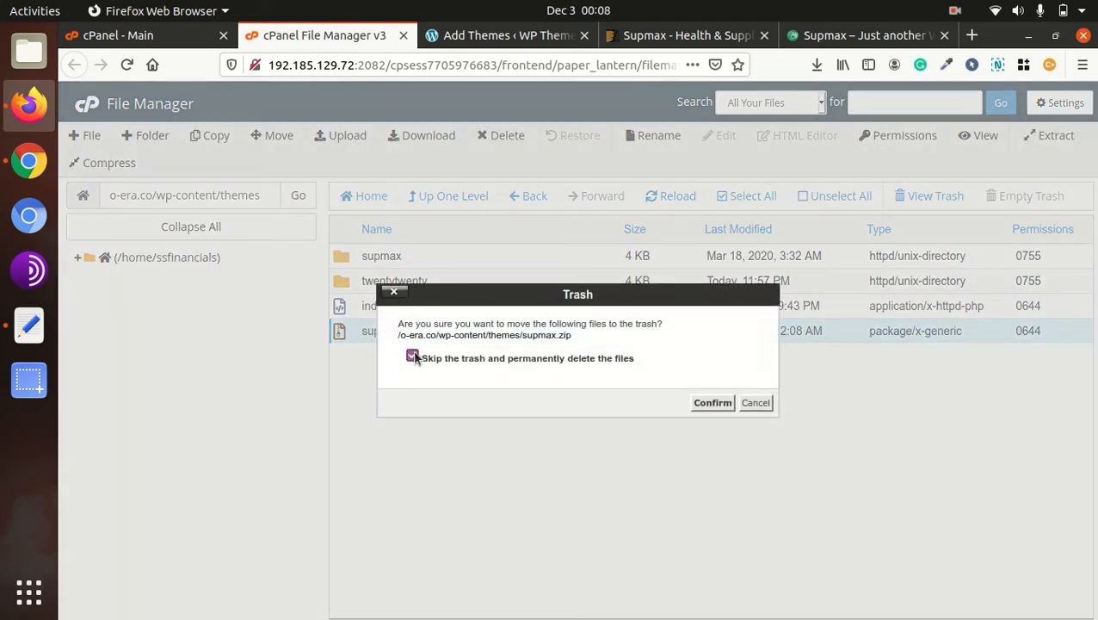
{"action": "left_click", "coordinate": [713, 401]}
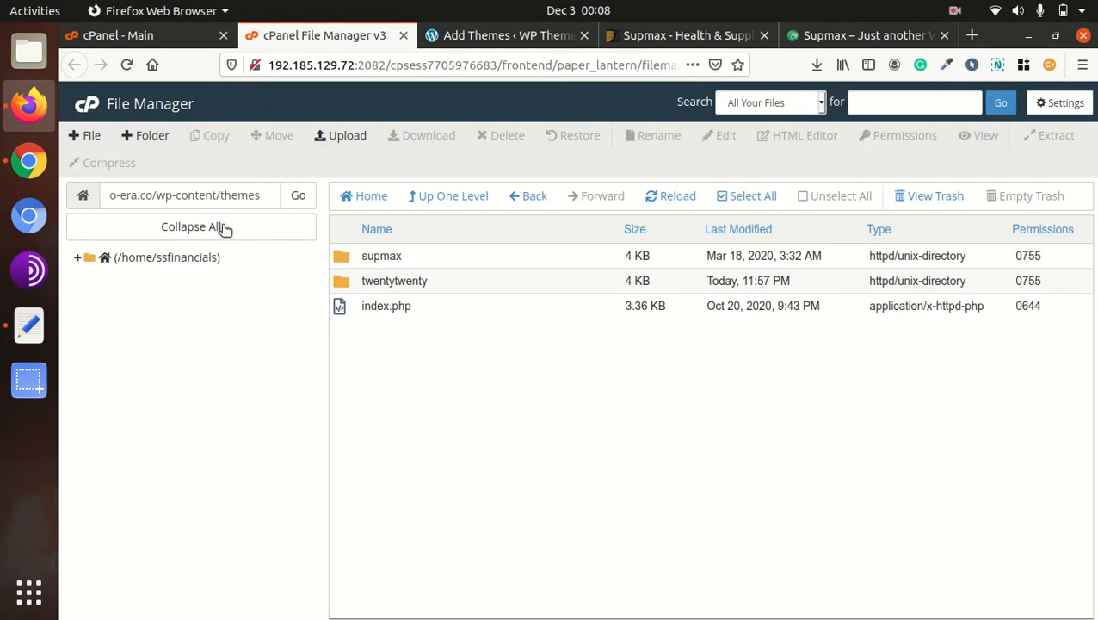
Step: Return to the WordPress theme management page, review the Supmax theme's details and activate the theme
{"action": "left_click", "coordinate": [483, 39]}
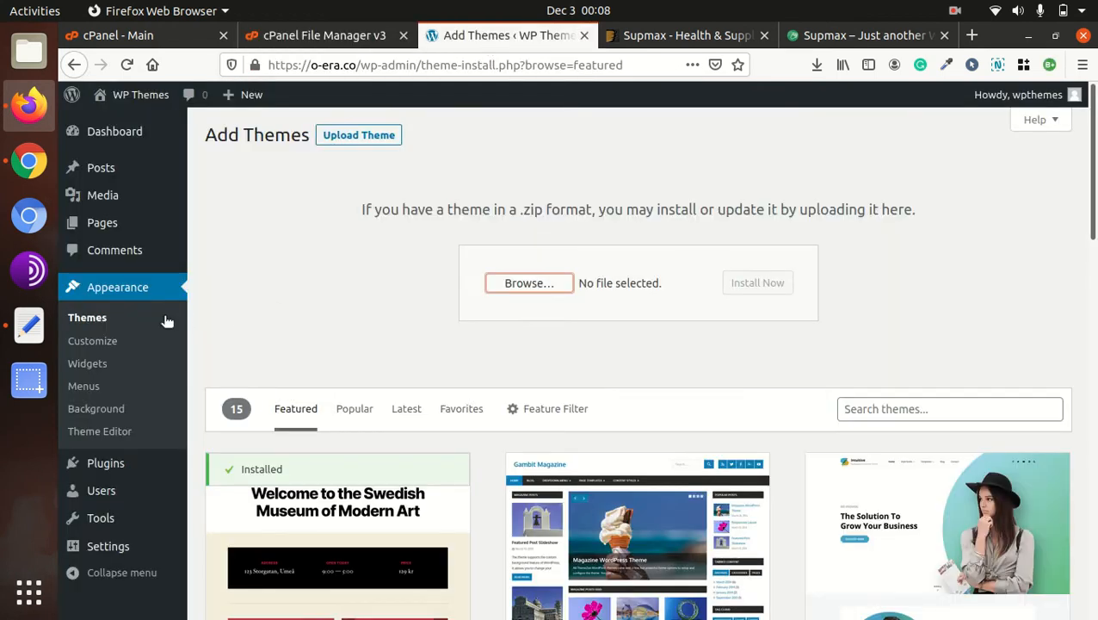
{"action": "left_click", "coordinate": [93, 318]}
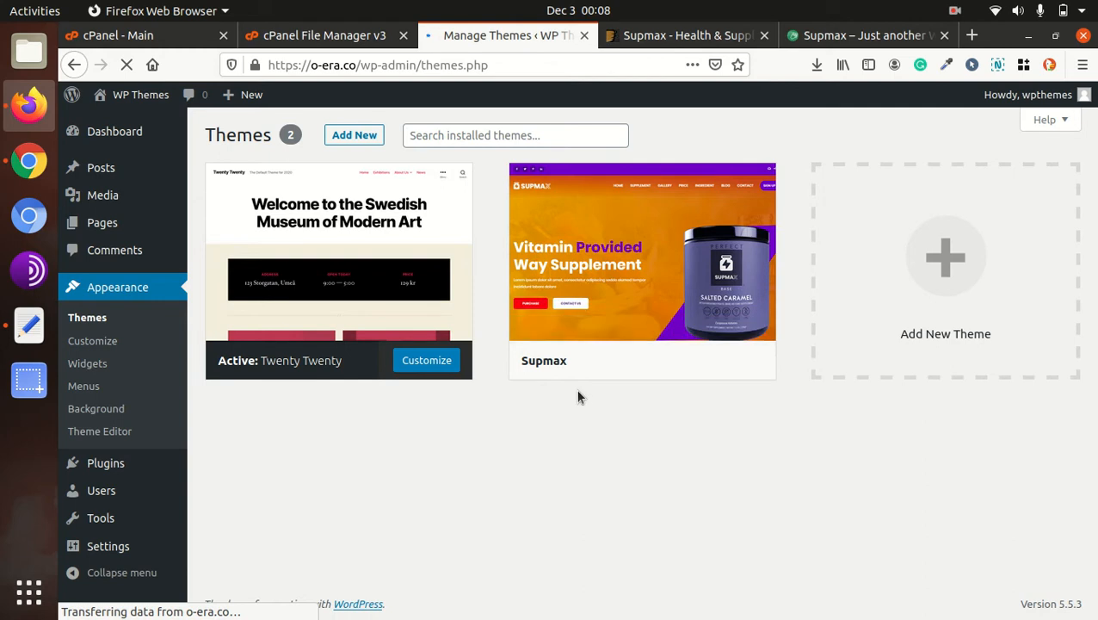
{"action": "left_click", "coordinate": [615, 265]}
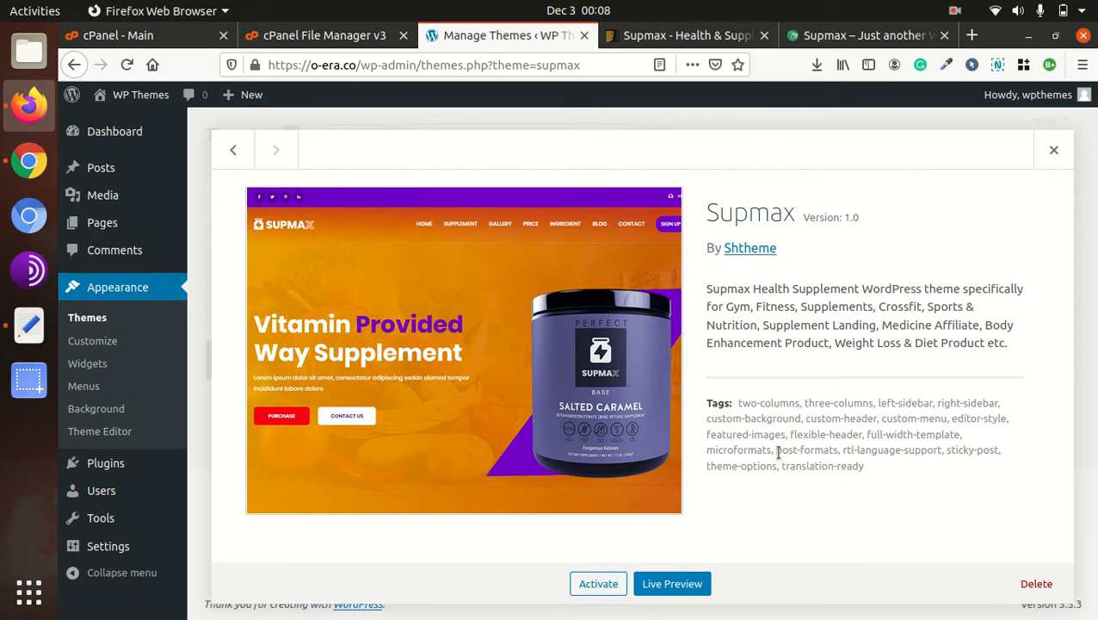
{"action": "left_click_drag", "start_coordinate": [706, 286], "coordinate": [956, 287]}
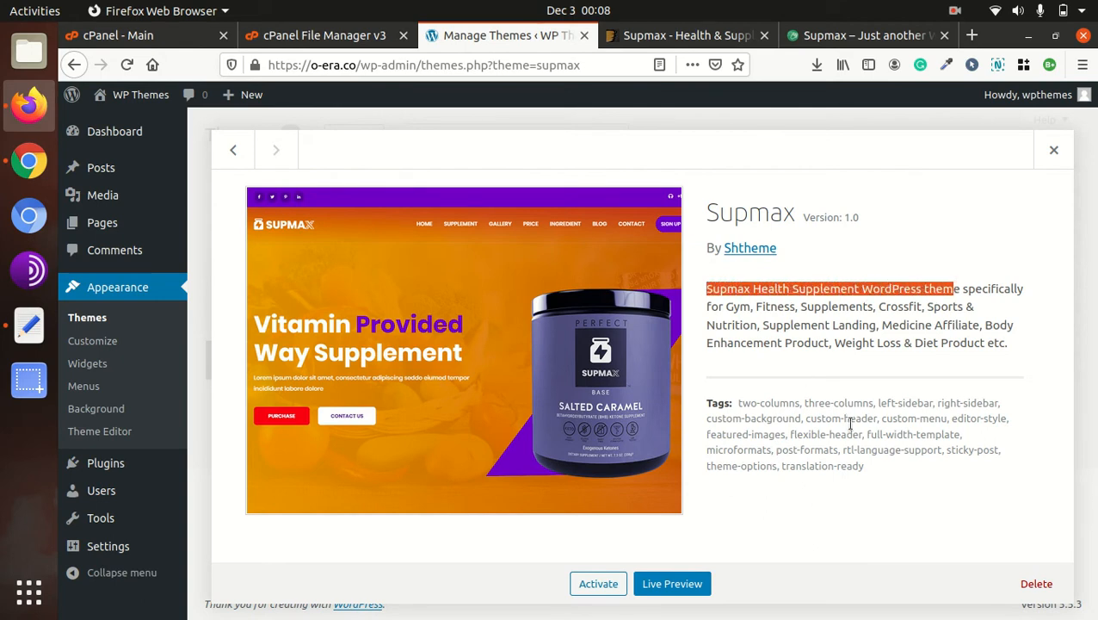
{"action": "left_click", "coordinate": [854, 485]}
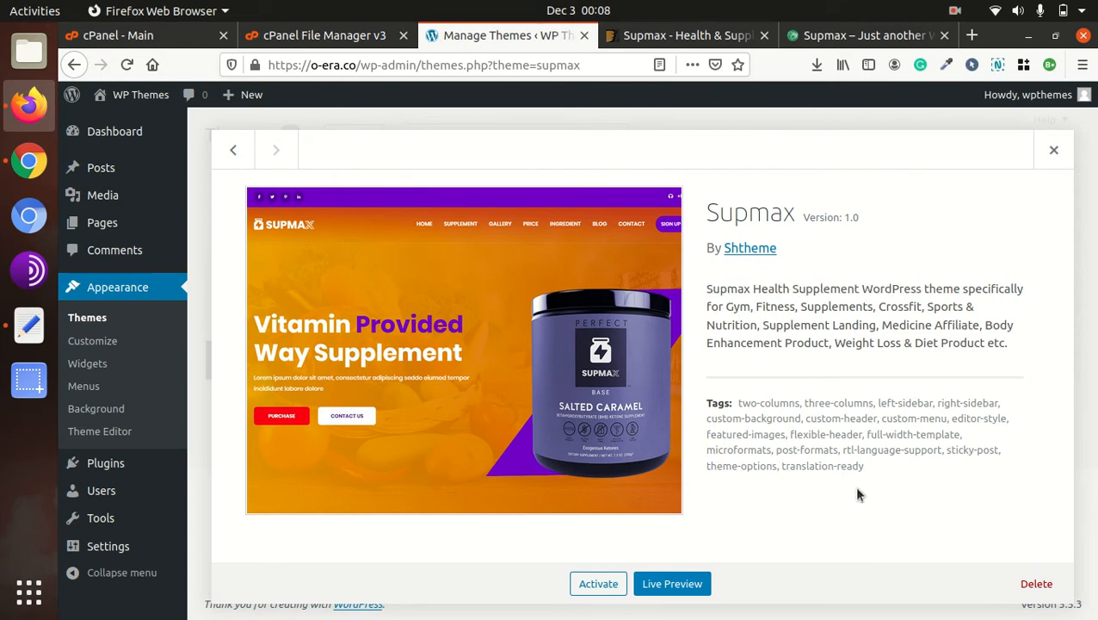
{"action": "left_click", "coordinate": [586, 587]}
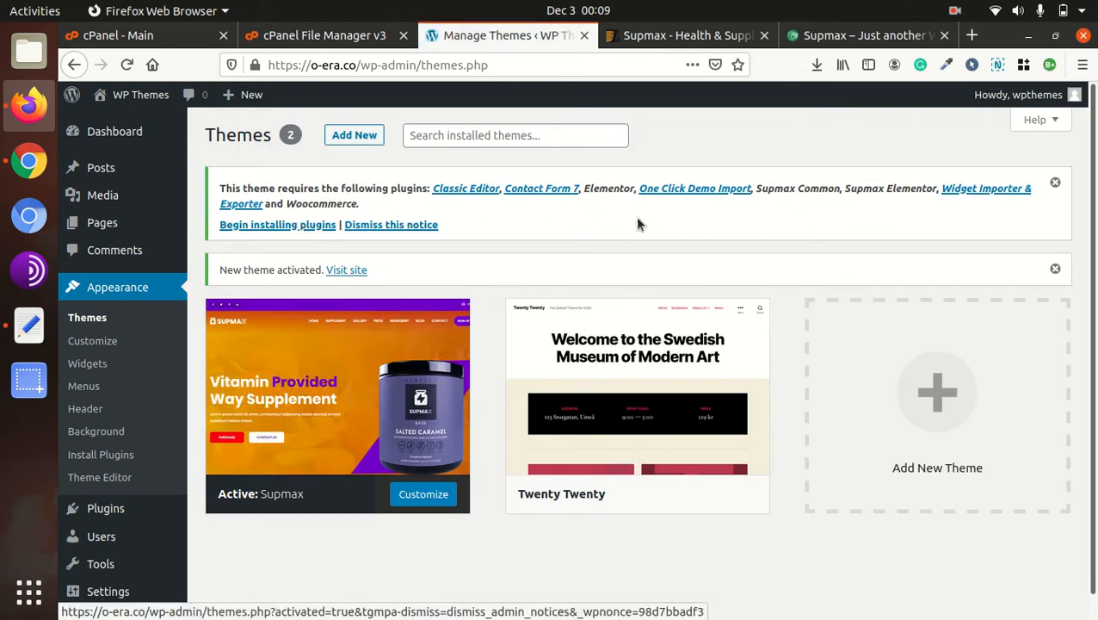
Step: Begin installing the theme's required plugins by installing and activating Elementor
{"action": "left_click", "coordinate": [256, 225]}
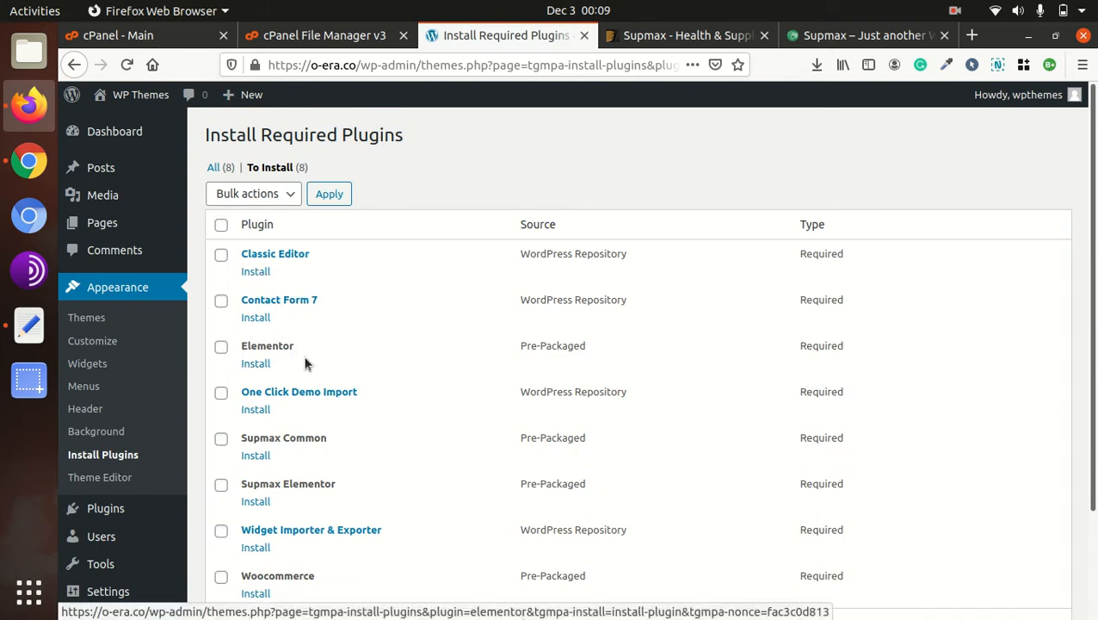
{"action": "scroll", "coordinate": [364, 324], "scroll_direction": "down", "scroll_amount": 3}
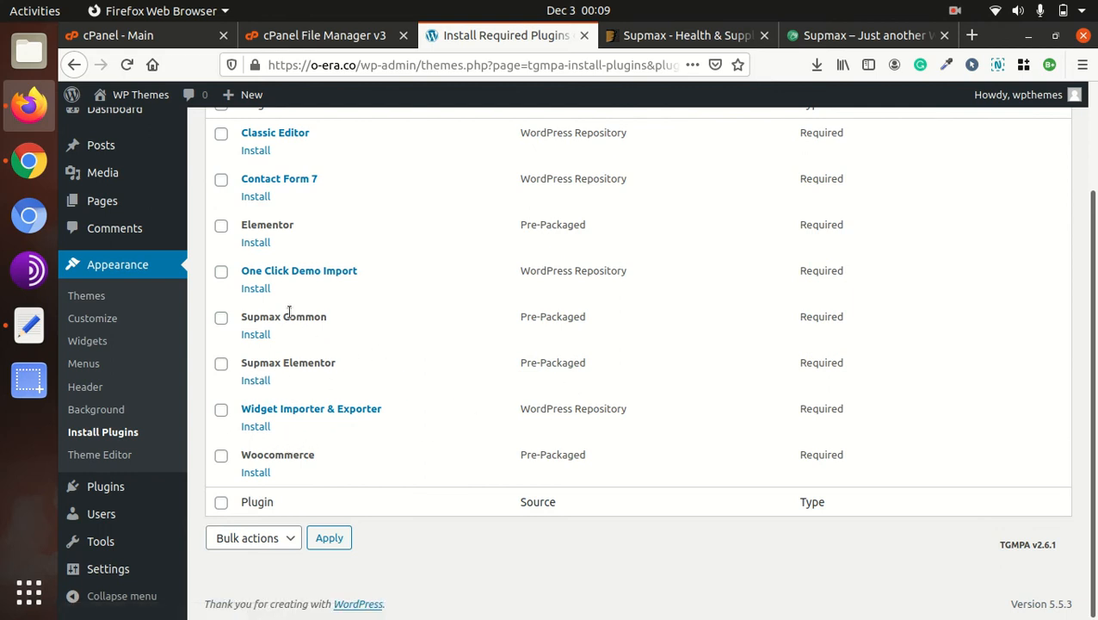
{"action": "left_click", "coordinate": [255, 244]}
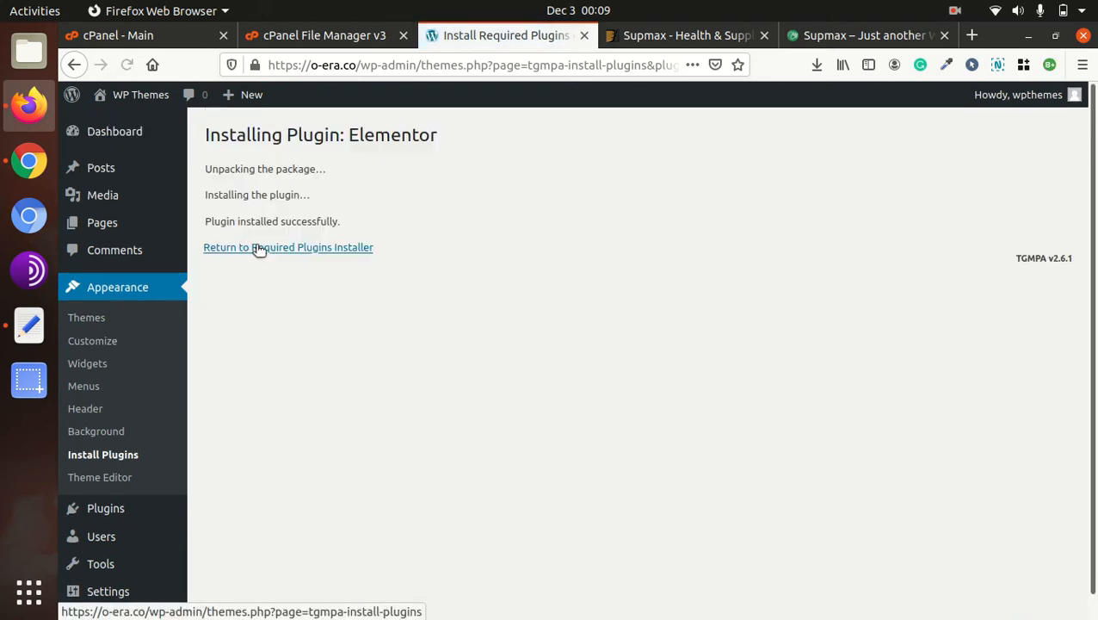
{"action": "left_click", "coordinate": [259, 247]}
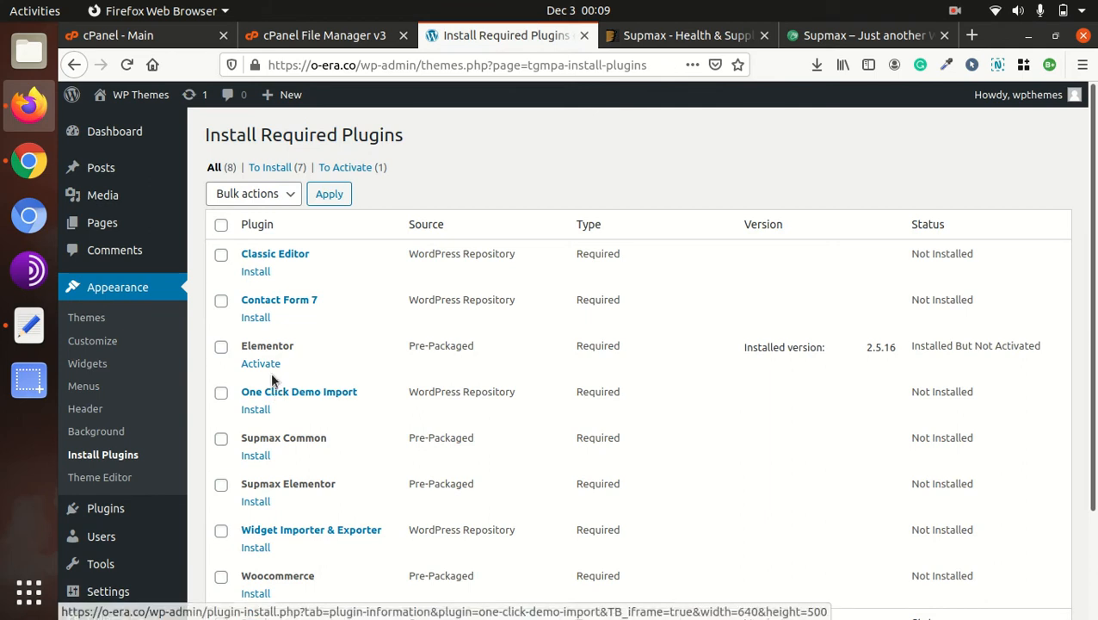
{"action": "left_click", "coordinate": [260, 363]}
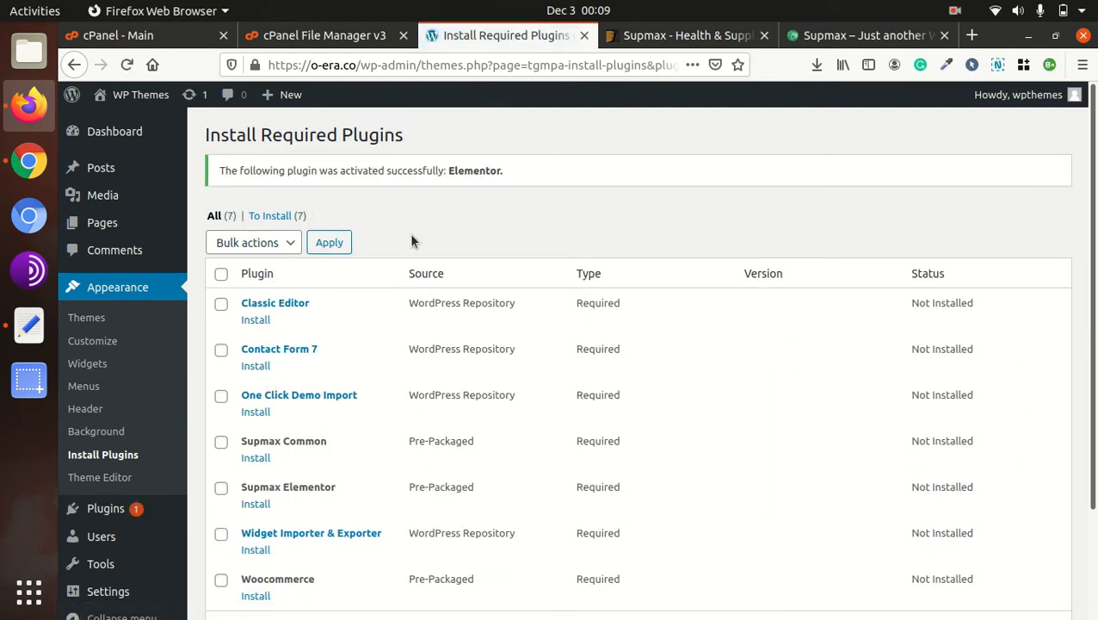
Step: Install the Supmax Elementor plugin from the theme's required plugins list, returning there from the Elementor welcome page if redirected, and activate it
{"action": "scroll", "coordinate": [295, 417], "scroll_direction": "down", "scroll_amount": 2}
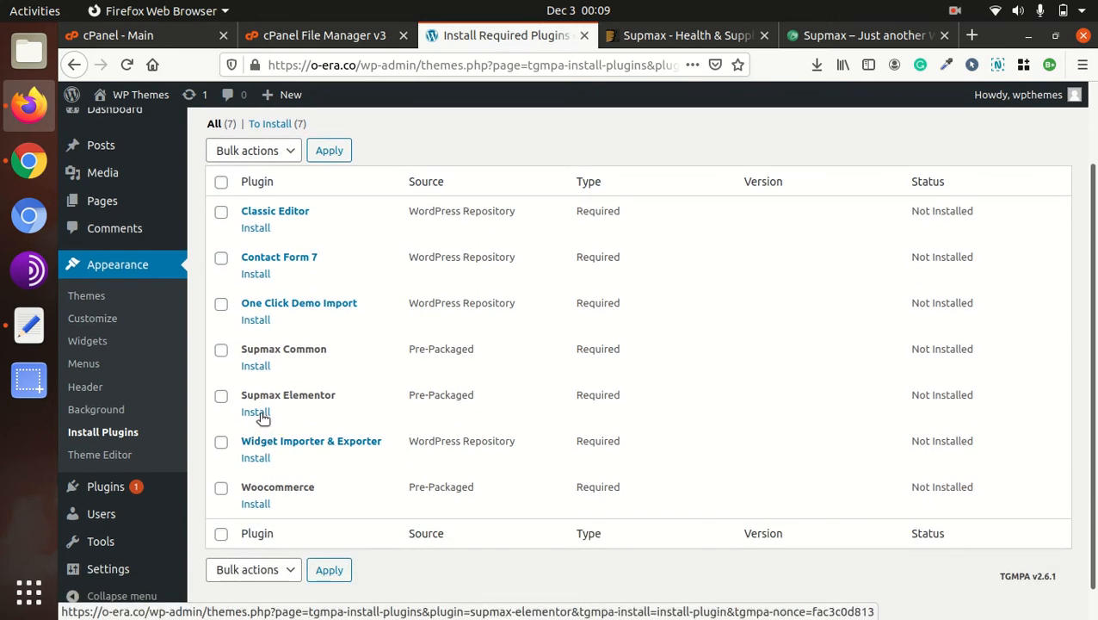
{"action": "left_click", "coordinate": [263, 412]}
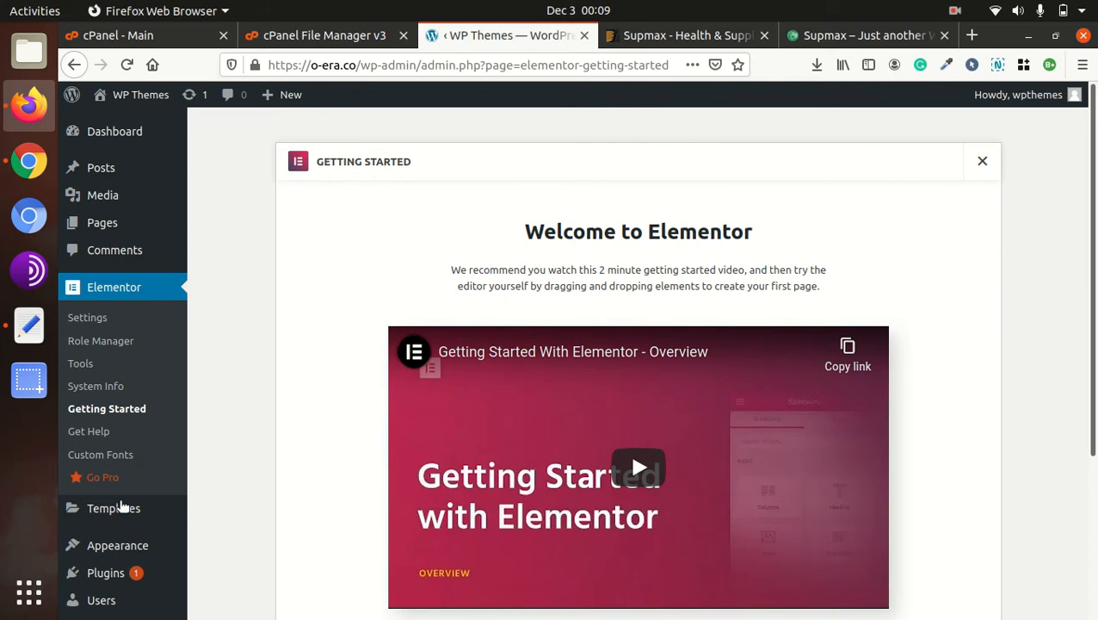
{"action": "scroll", "coordinate": [122, 520], "scroll_direction": "down", "scroll_amount": 2}
{"action": "left_click", "coordinate": [125, 489]}
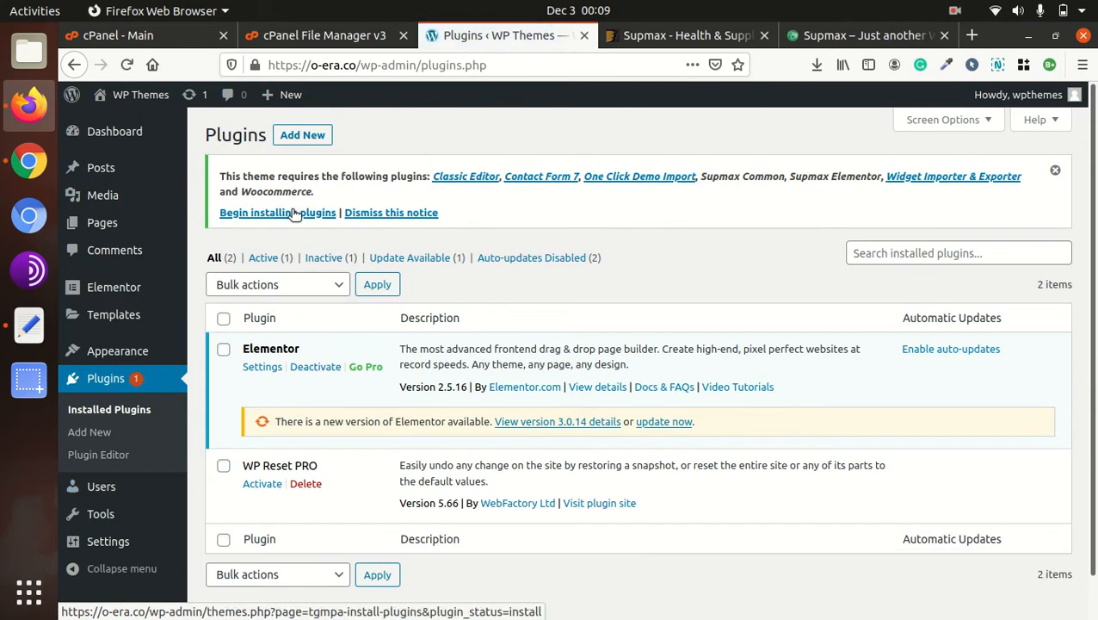
{"action": "left_click", "coordinate": [282, 220]}
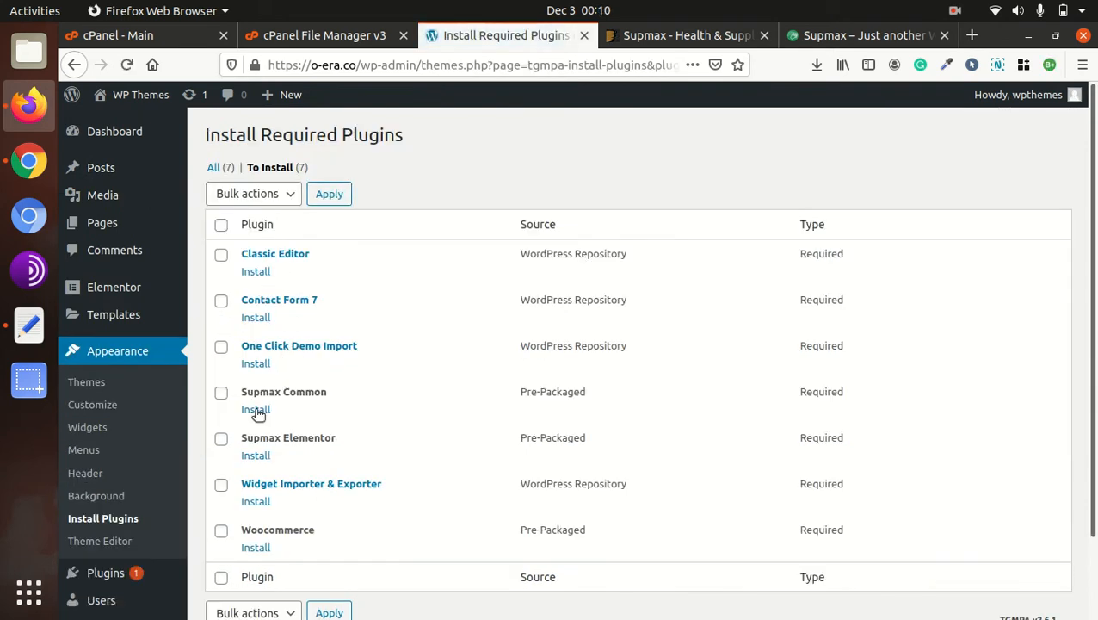
{"action": "left_click", "coordinate": [256, 456]}
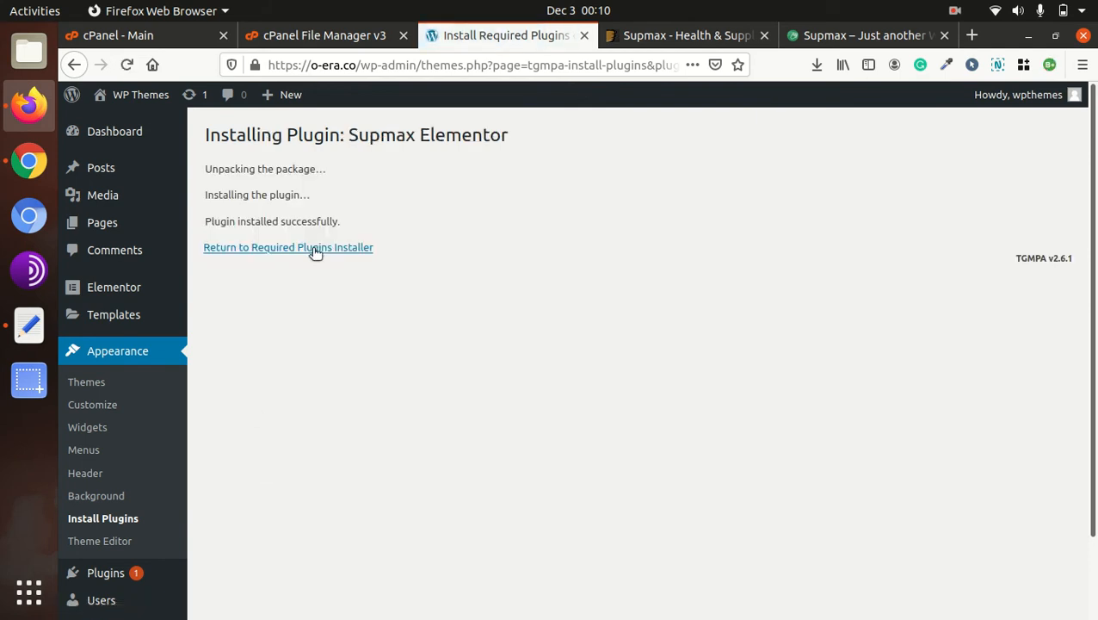
{"action": "left_click", "coordinate": [315, 247]}
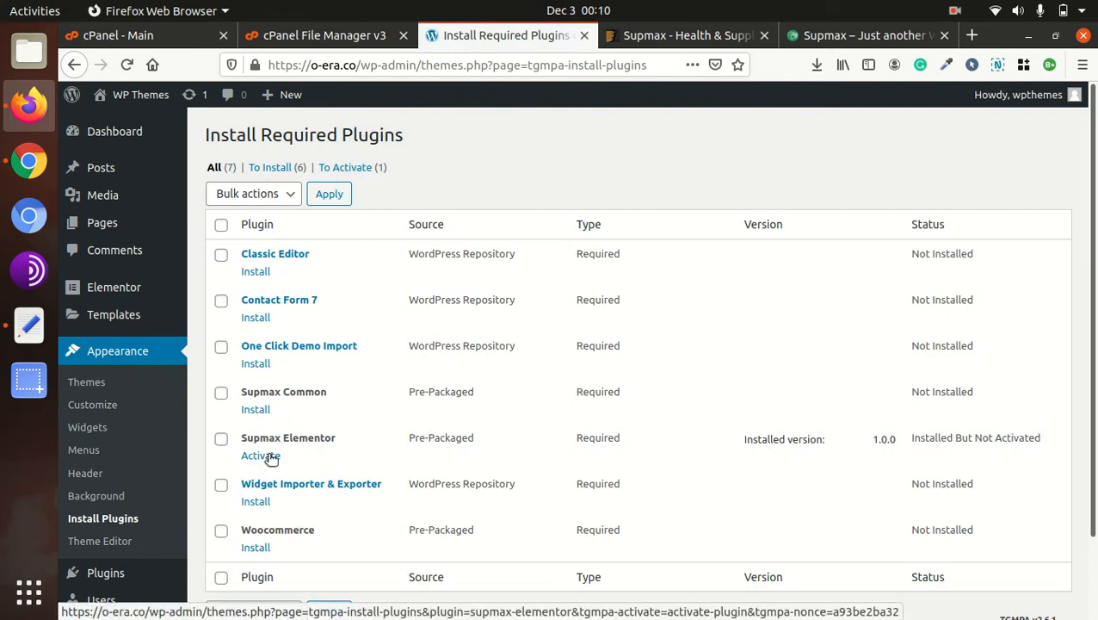
{"action": "left_click", "coordinate": [270, 456]}
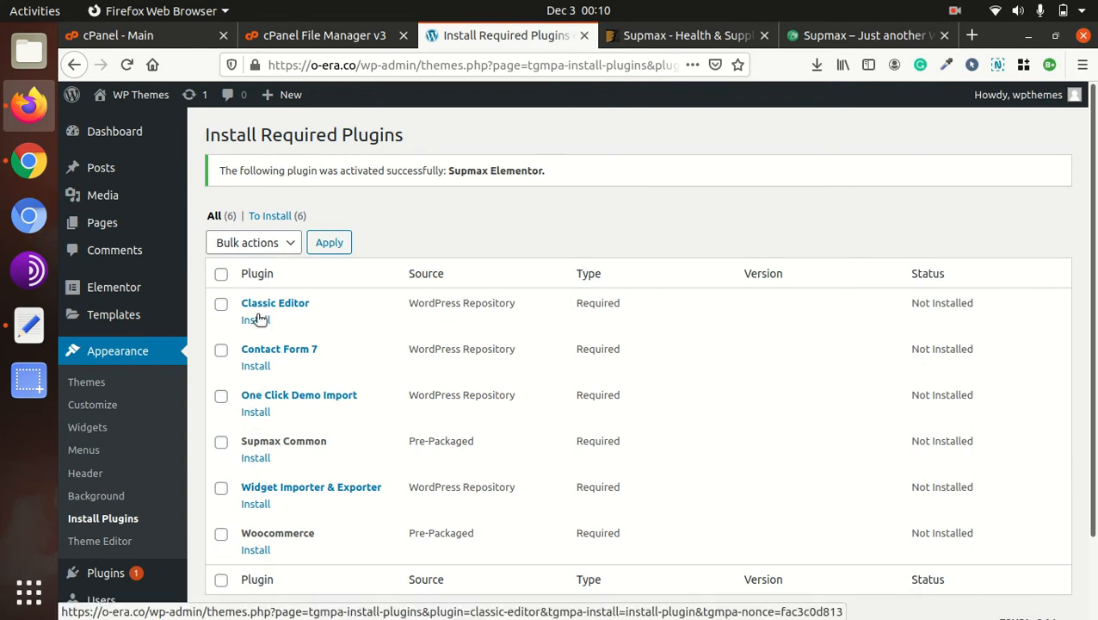
Step: Install and activate the required Supmax Common plugin, followed by the Classic Editor plugin
{"action": "left_click", "coordinate": [256, 459]}
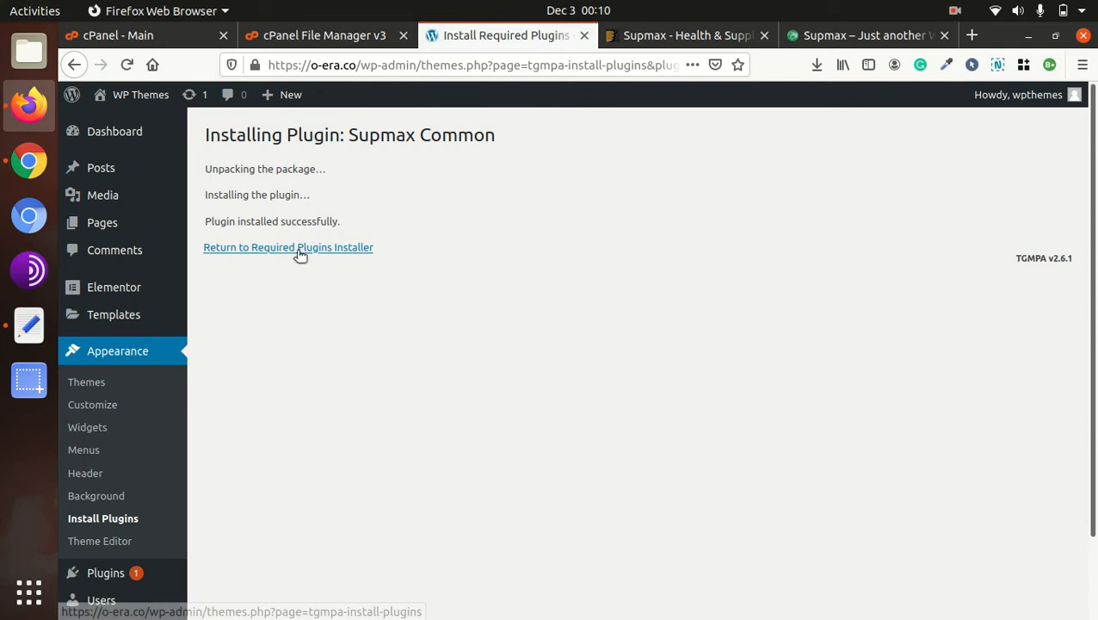
{"action": "left_click", "coordinate": [299, 248]}
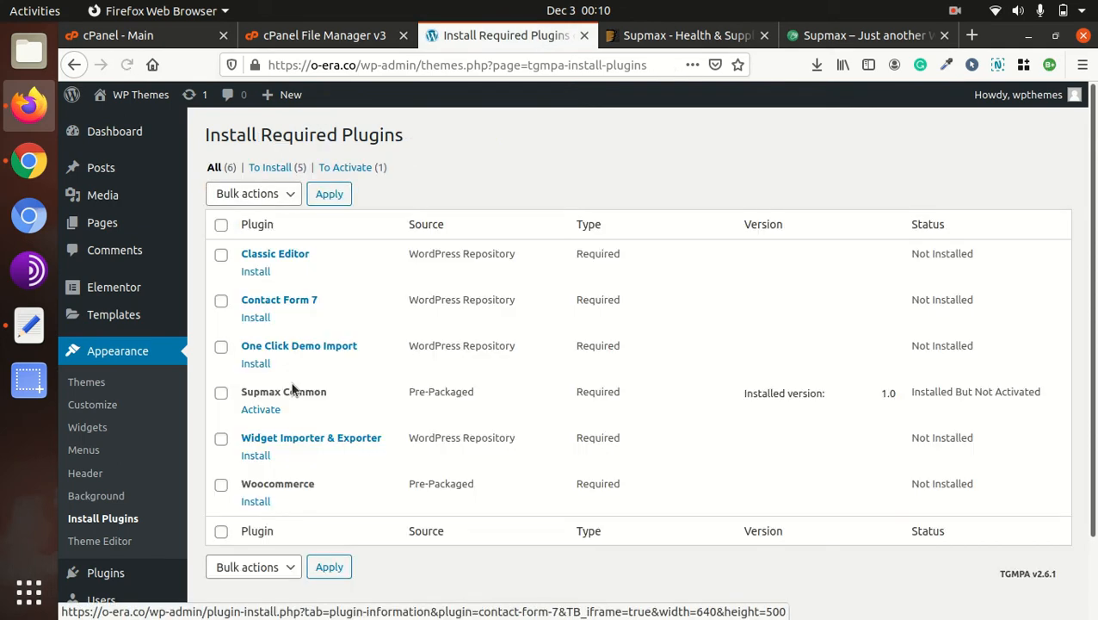
{"action": "left_click", "coordinate": [261, 409]}
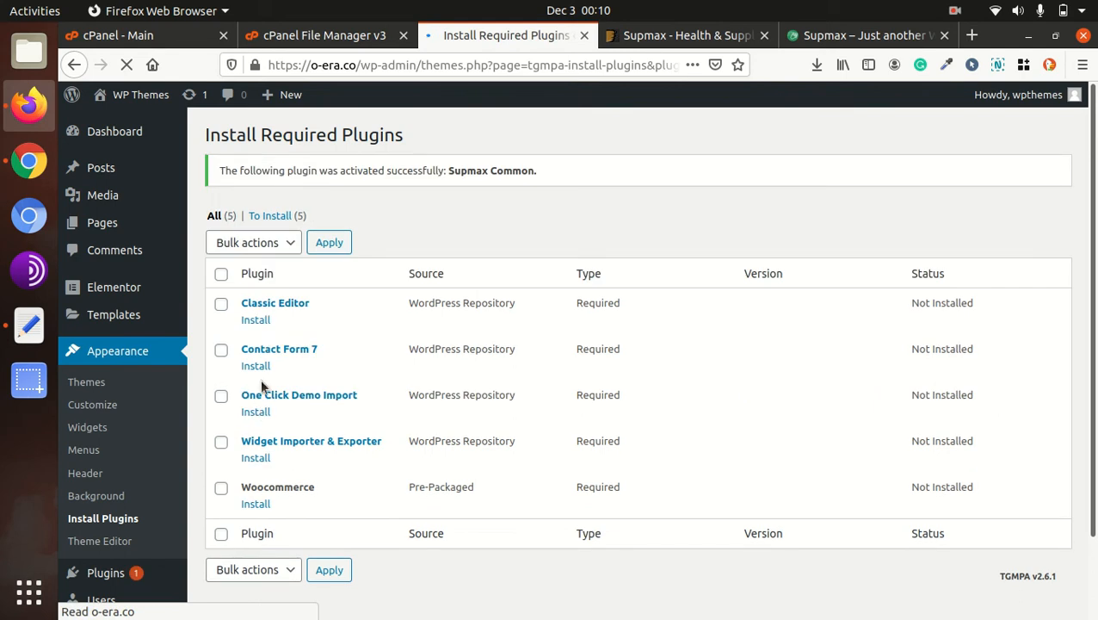
{"action": "left_click", "coordinate": [256, 320]}
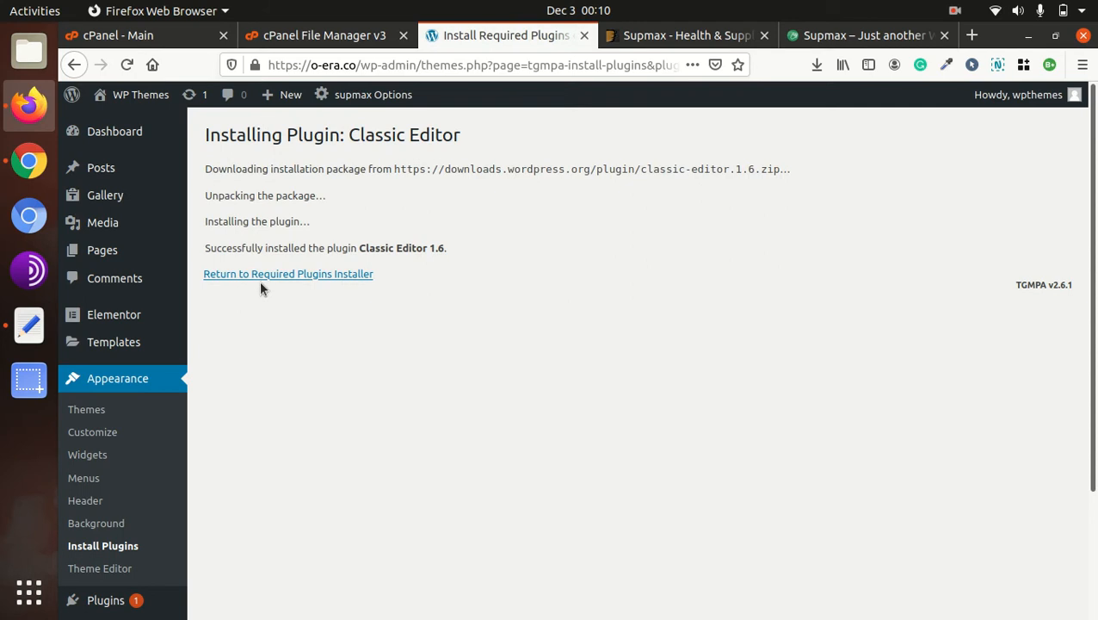
{"action": "left_click", "coordinate": [269, 275]}
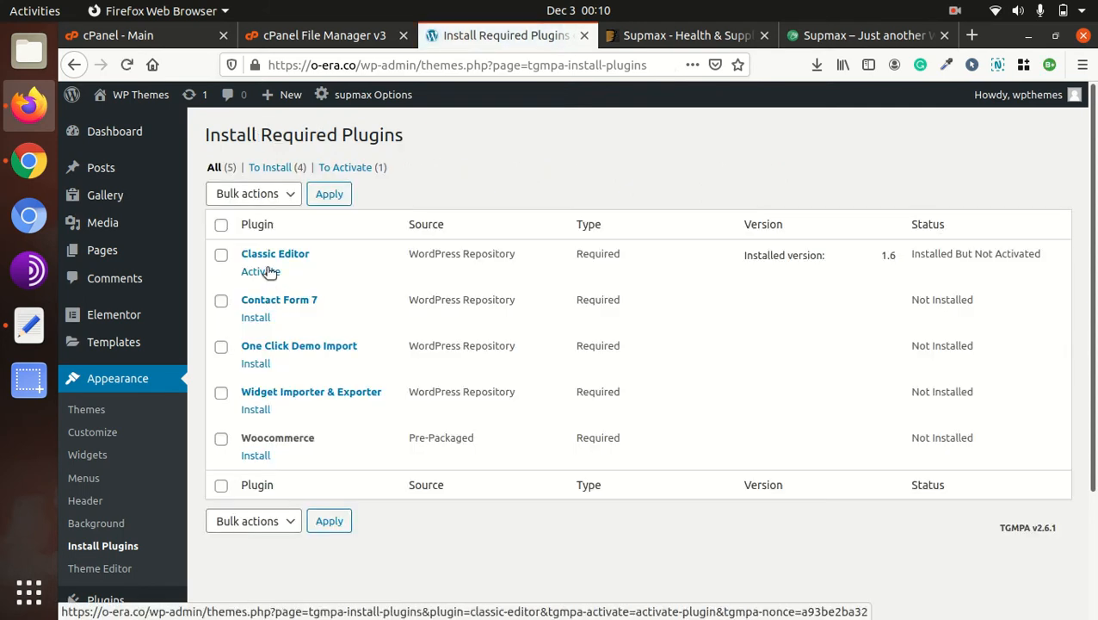
{"action": "left_click", "coordinate": [270, 272]}
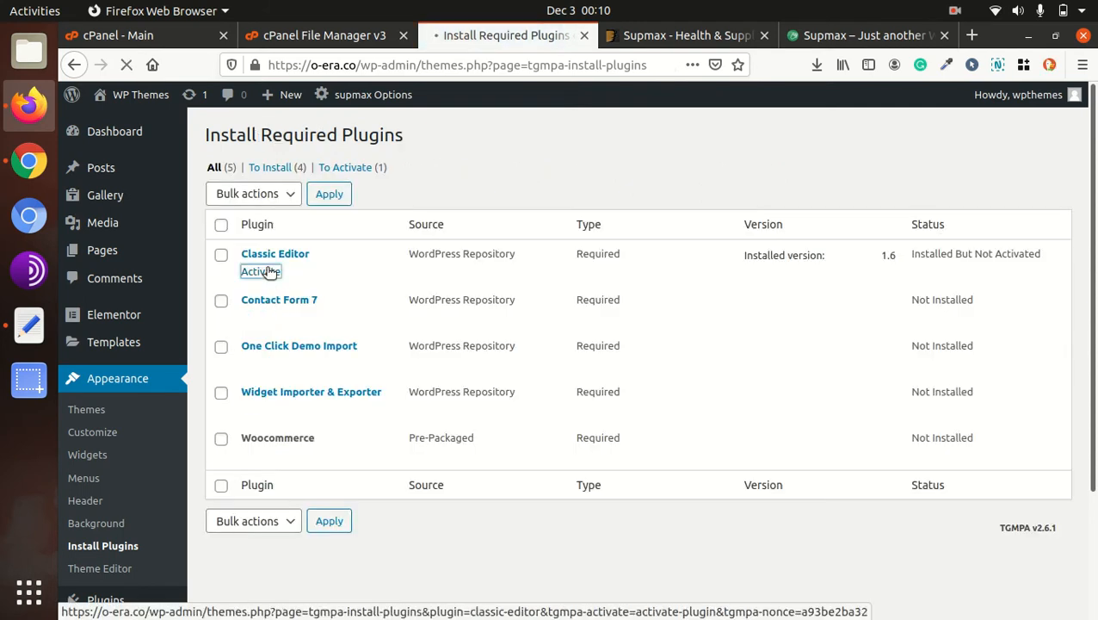
Step: Install and activate the required Contact Form 7 plugin, followed by the One Click Demo Import plugin
{"action": "left_click", "coordinate": [256, 320]}
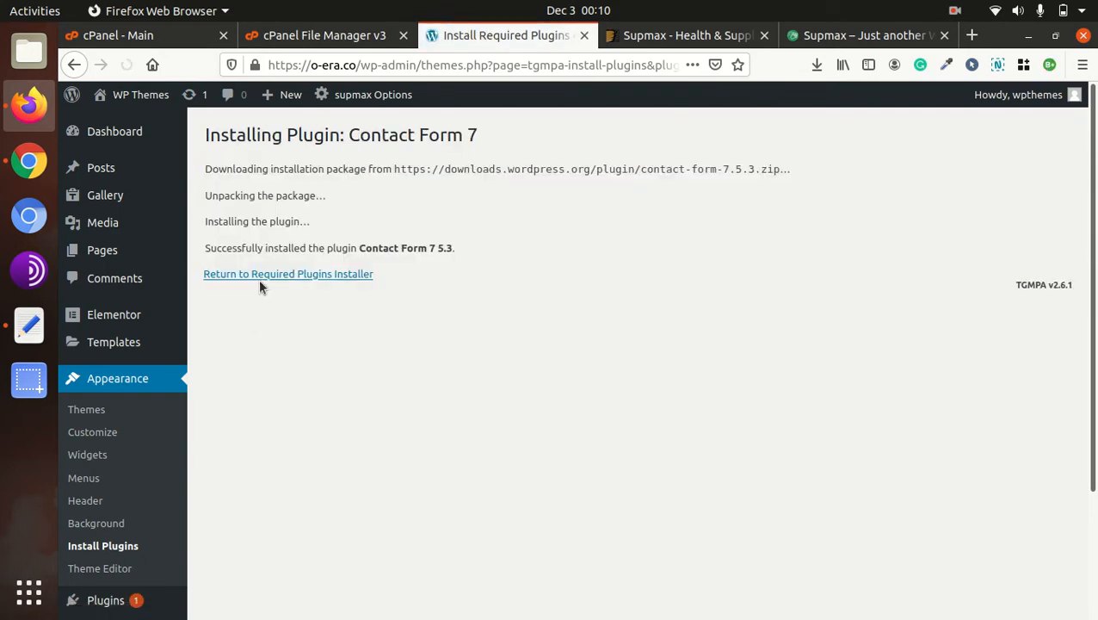
{"action": "left_click", "coordinate": [262, 275]}
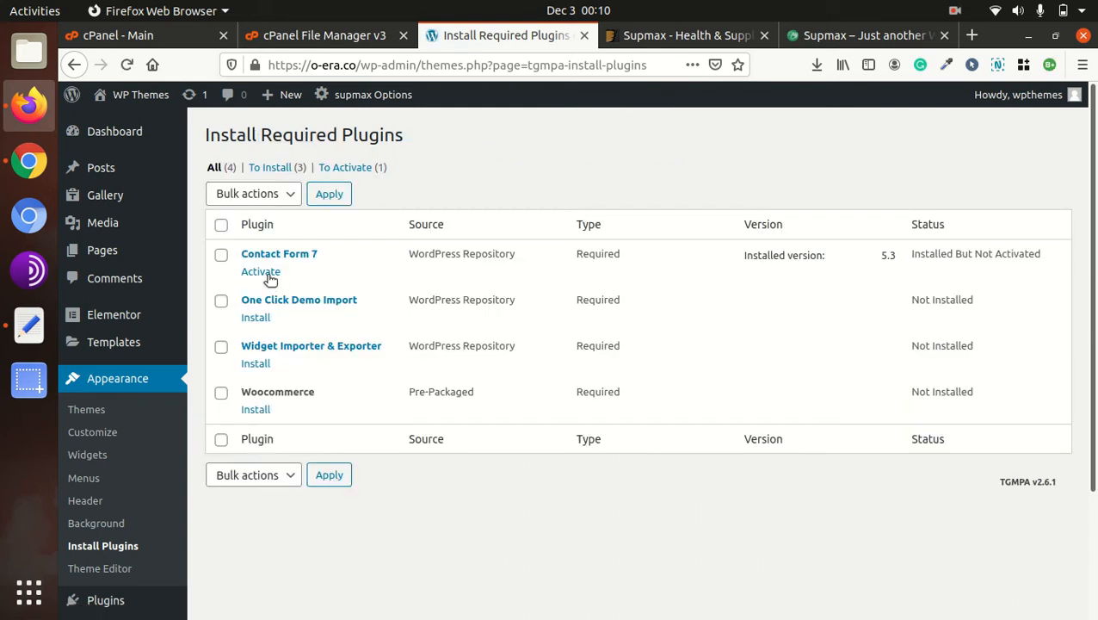
{"action": "left_click", "coordinate": [266, 273]}
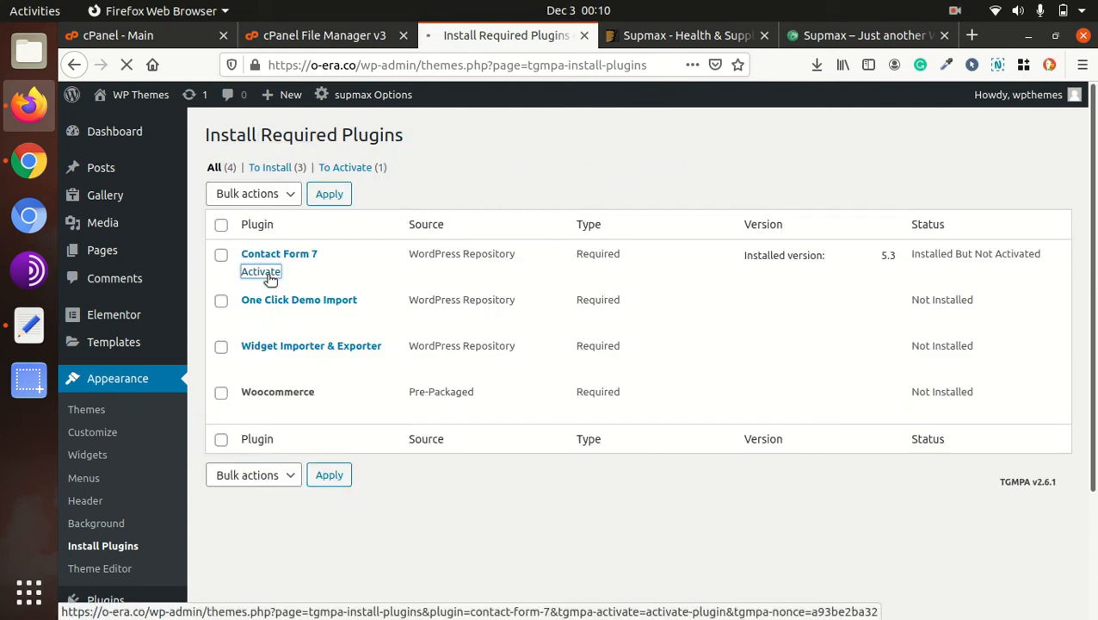
{"action": "left_click", "coordinate": [257, 324]}
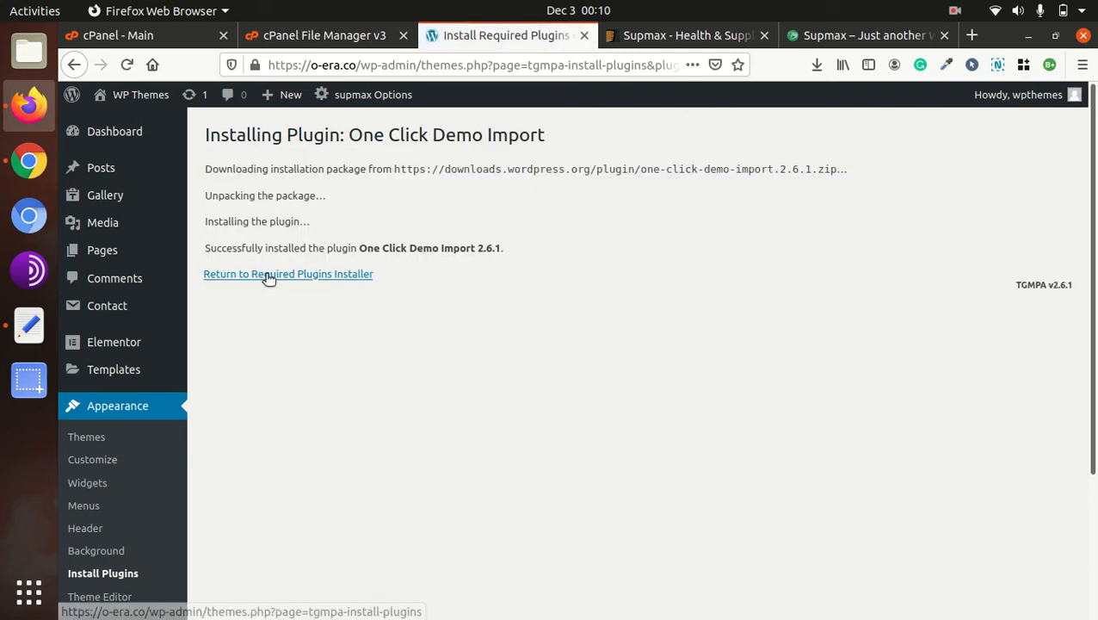
{"action": "left_click", "coordinate": [268, 274]}
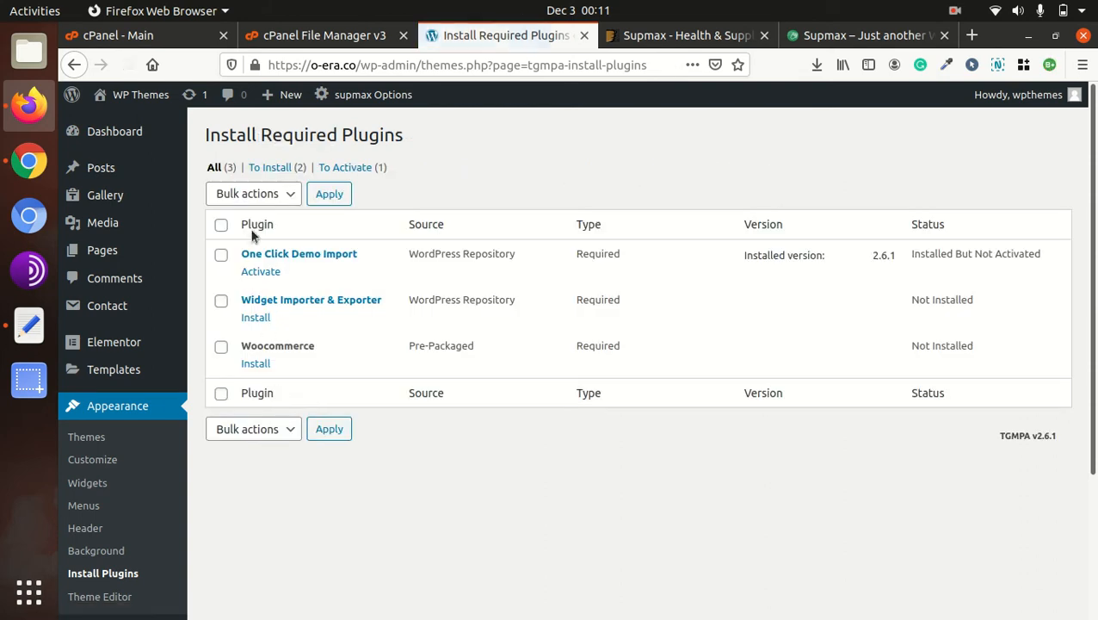
{"action": "left_click", "coordinate": [287, 194]}
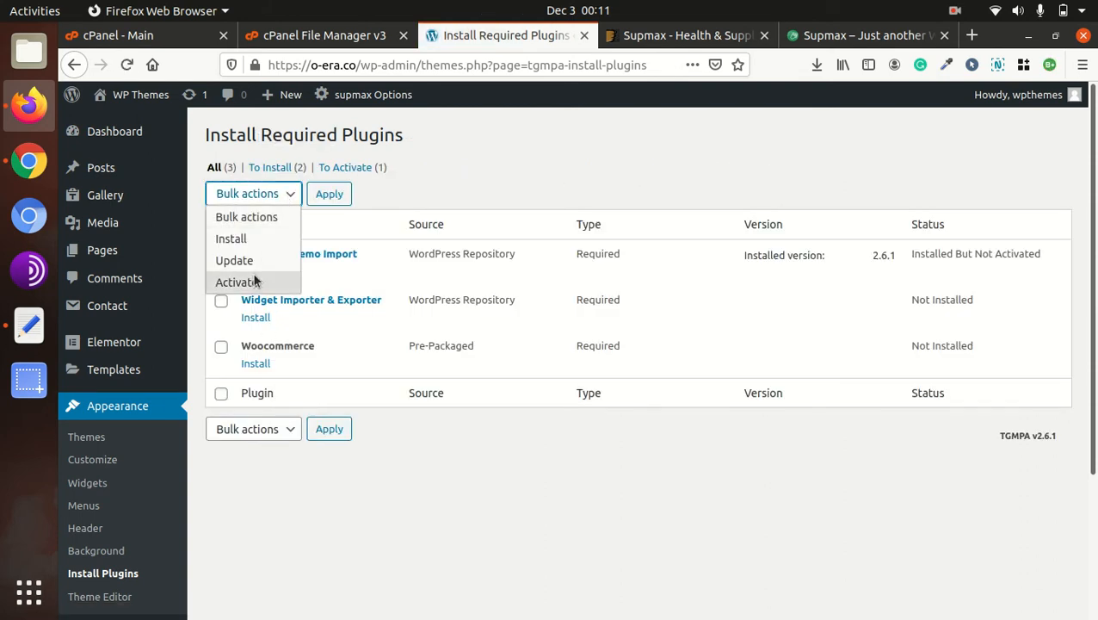
{"action": "left_click", "coordinate": [456, 183]}
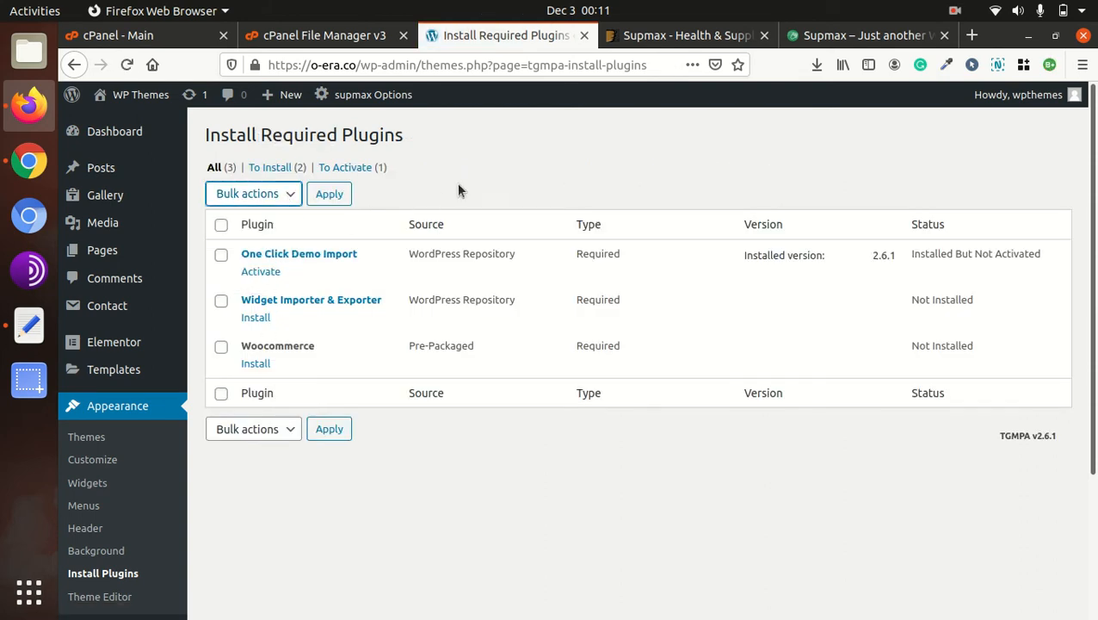
{"action": "left_click", "coordinate": [261, 272]}
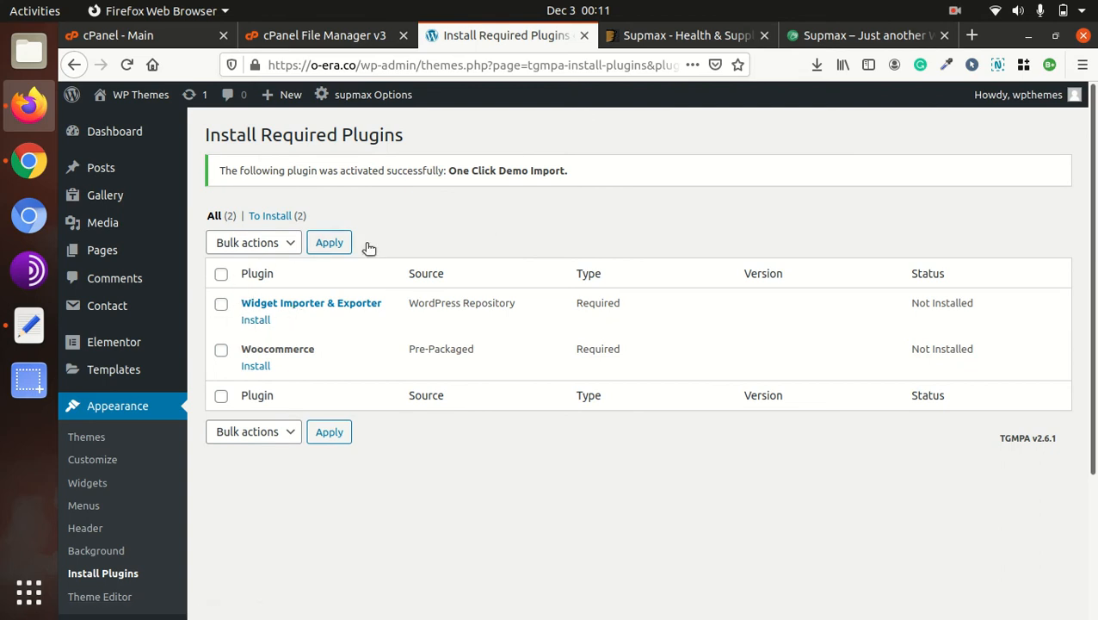
Step: Install and activate the last two required plugins, Widget Importer & Exporter and Woocommerce
{"action": "left_click", "coordinate": [254, 320]}
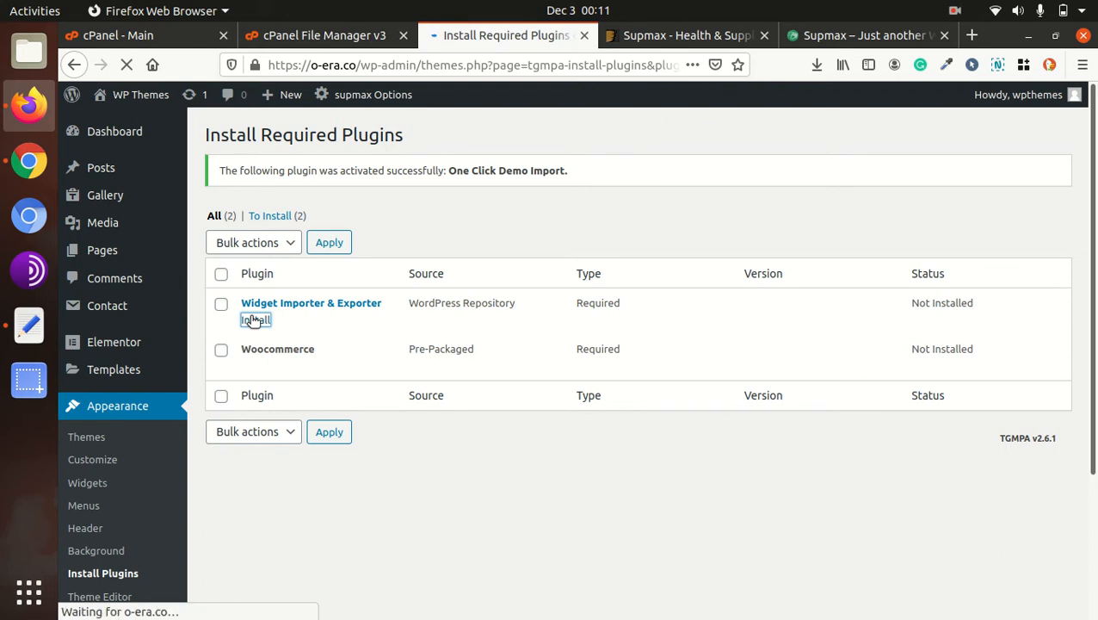
{"action": "left_click", "coordinate": [267, 279]}
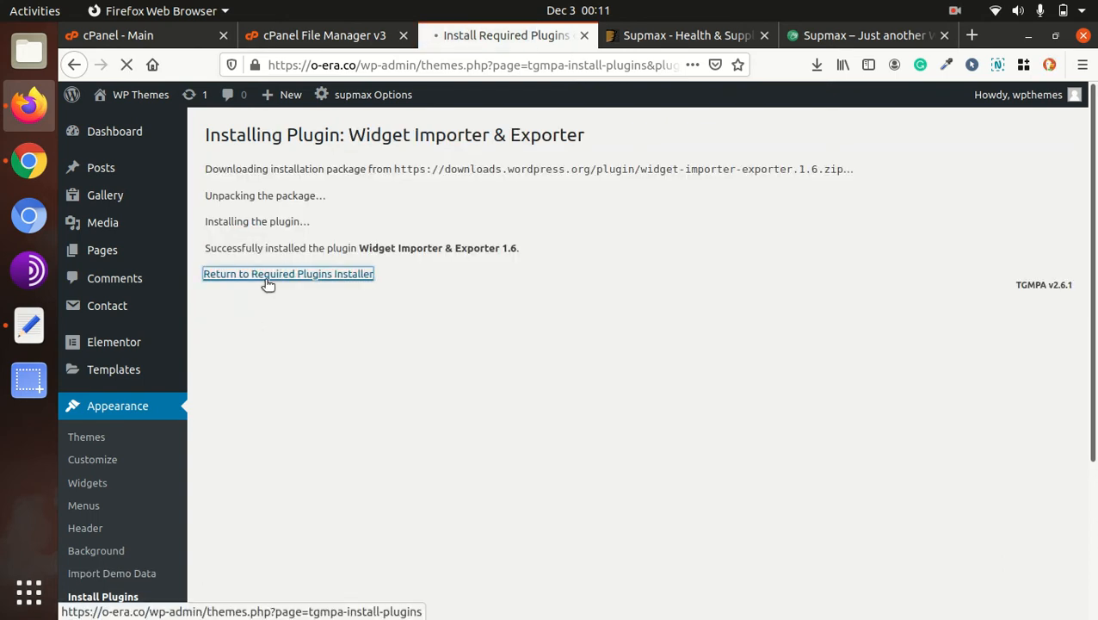
{"action": "left_click", "coordinate": [259, 274]}
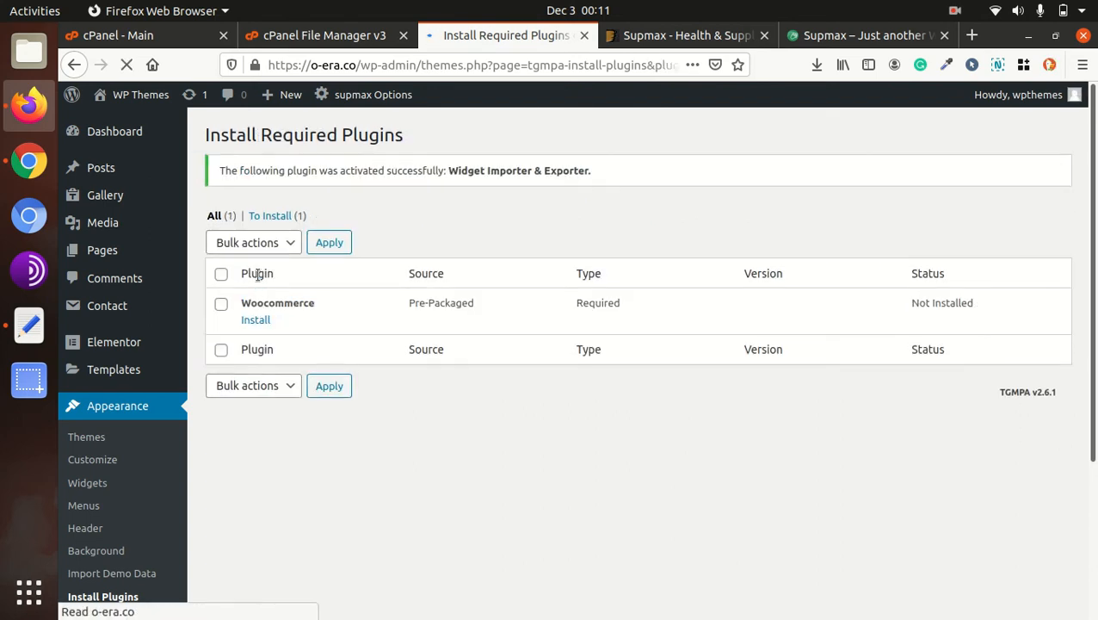
{"action": "left_click", "coordinate": [256, 320]}
{"action": "left_click", "coordinate": [307, 248]}
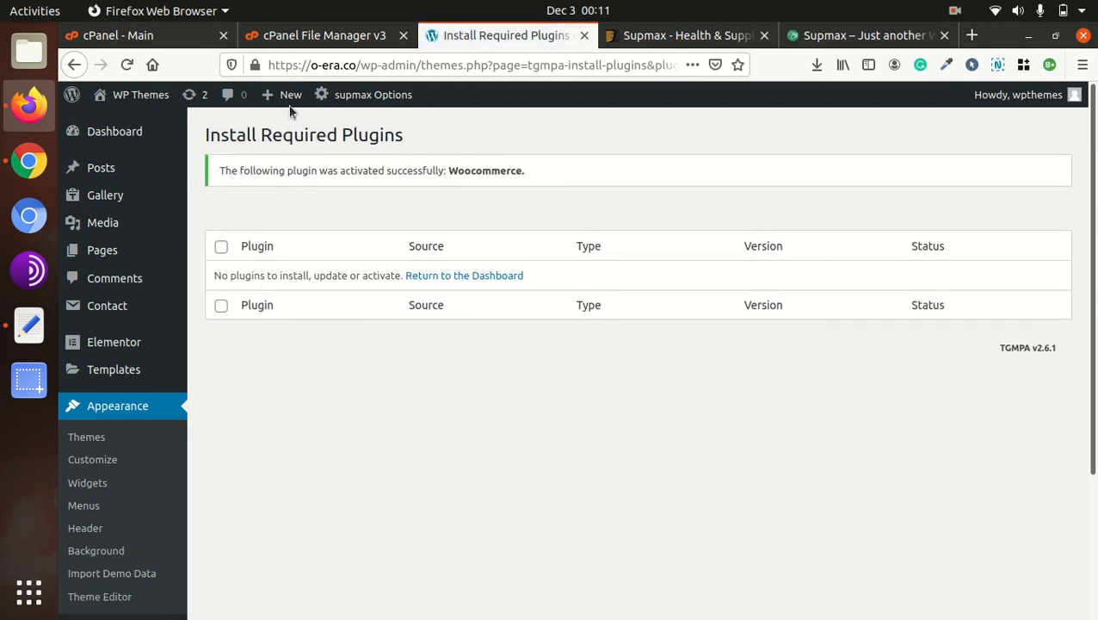
{"action": "left_click", "coordinate": [128, 65]}
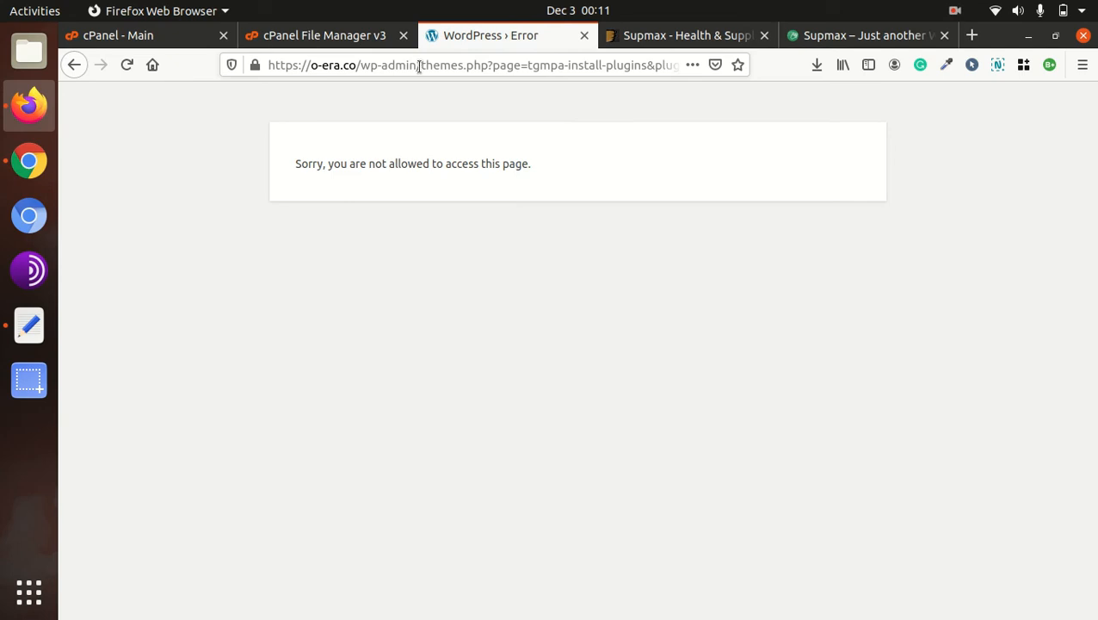
{"action": "left_click", "coordinate": [420, 65]}
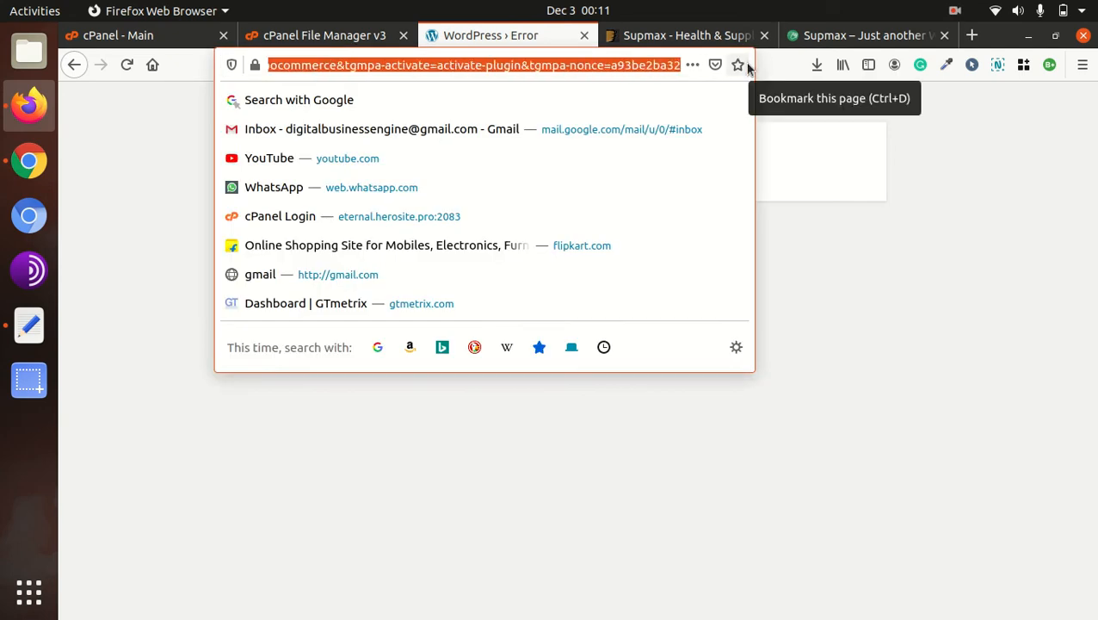
{"action": "type", "text": "https://o-era.co/wp-admin/"}
{"action": "key", "text": "Return"}
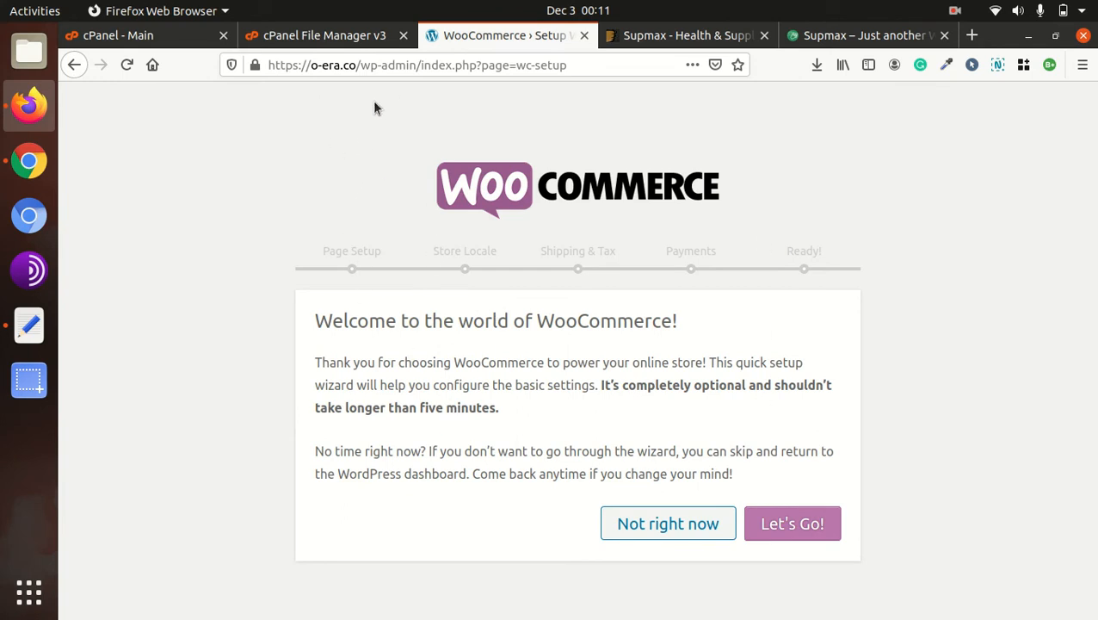
Step: Start the WooCommerce setup wizard and accept the automatic creation of the Shop, Cart, Checkout and My Account pages
{"action": "left_click", "coordinate": [772, 523]}
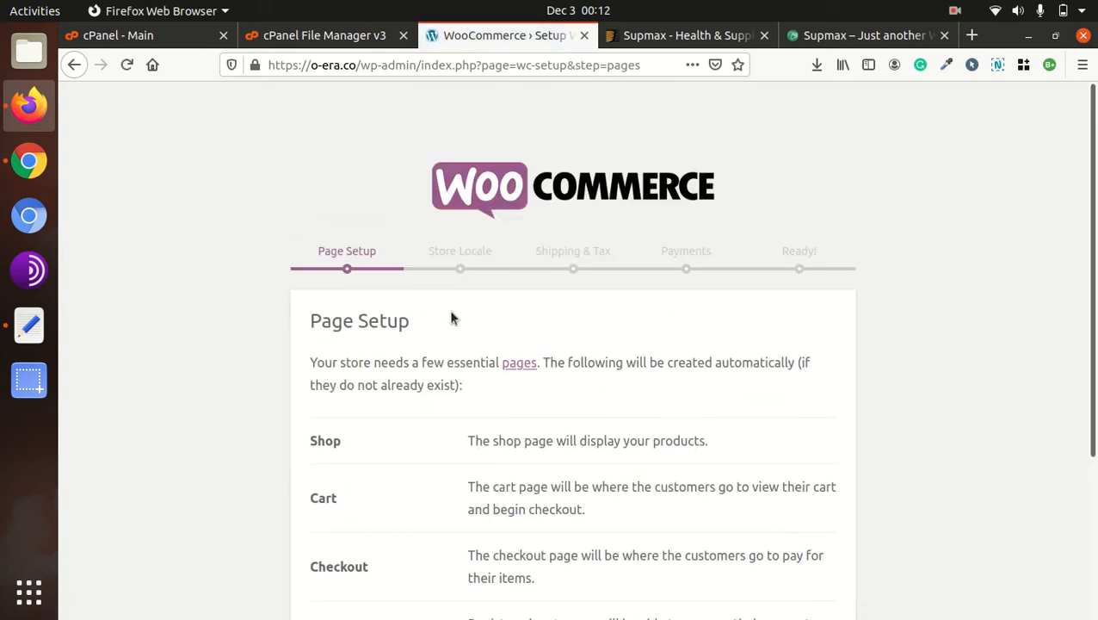
{"action": "scroll", "coordinate": [448, 313], "scroll_direction": "down", "scroll_amount": 5}
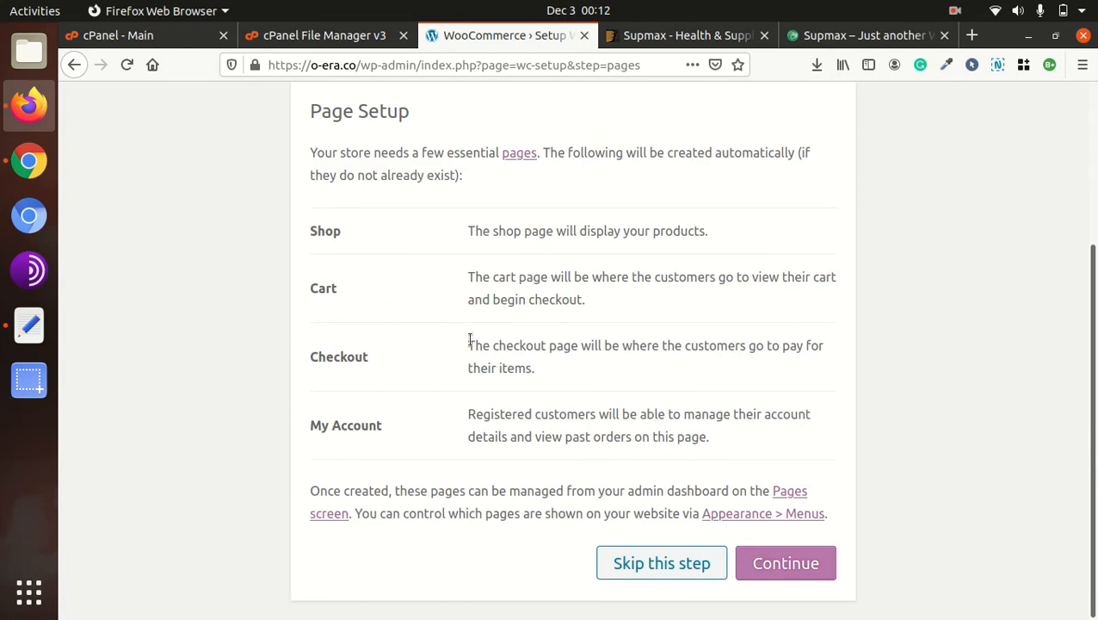
{"action": "left_click", "coordinate": [790, 564]}
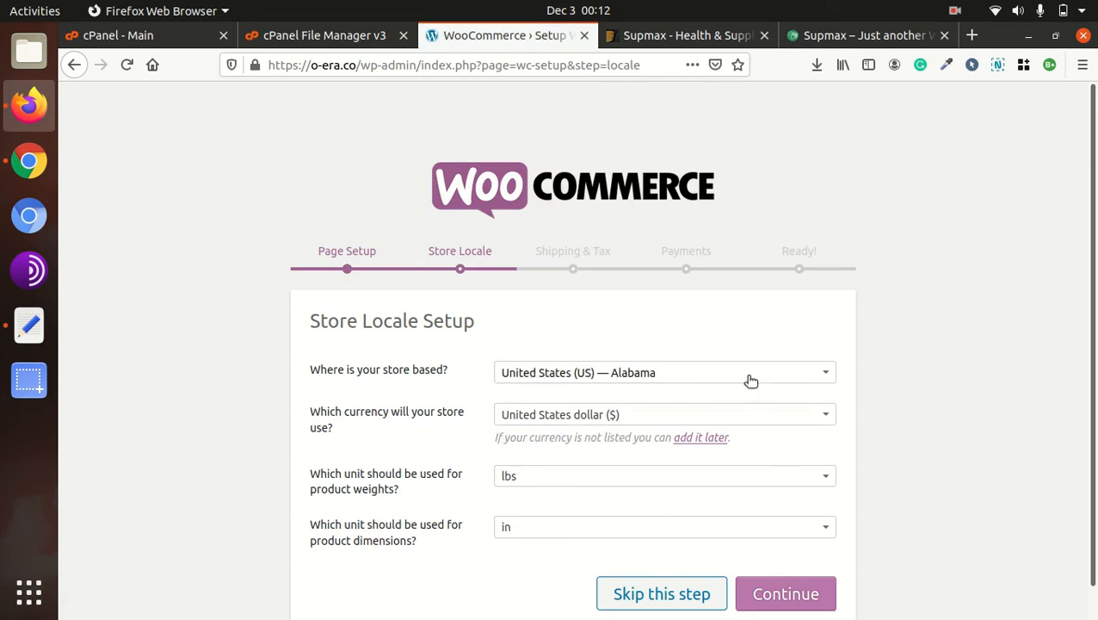
Step: Set the store location to India — Andhra Pradesh and the currency to Indian rupee (₹), and continue past the store locale setup
{"action": "left_click", "coordinate": [718, 379]}
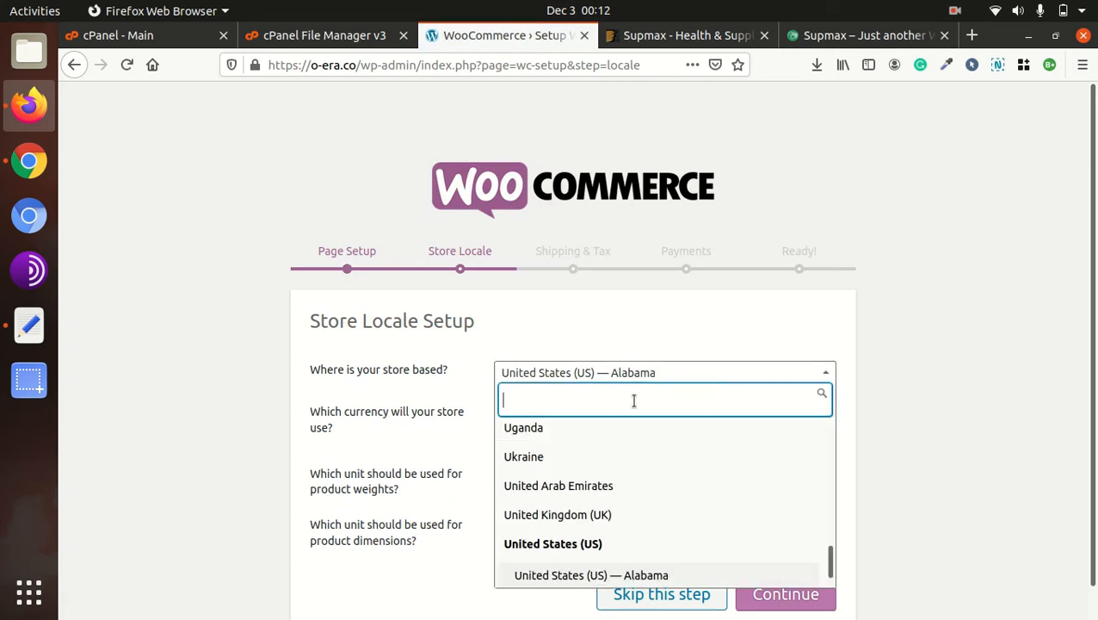
{"action": "type", "text": "ind"}
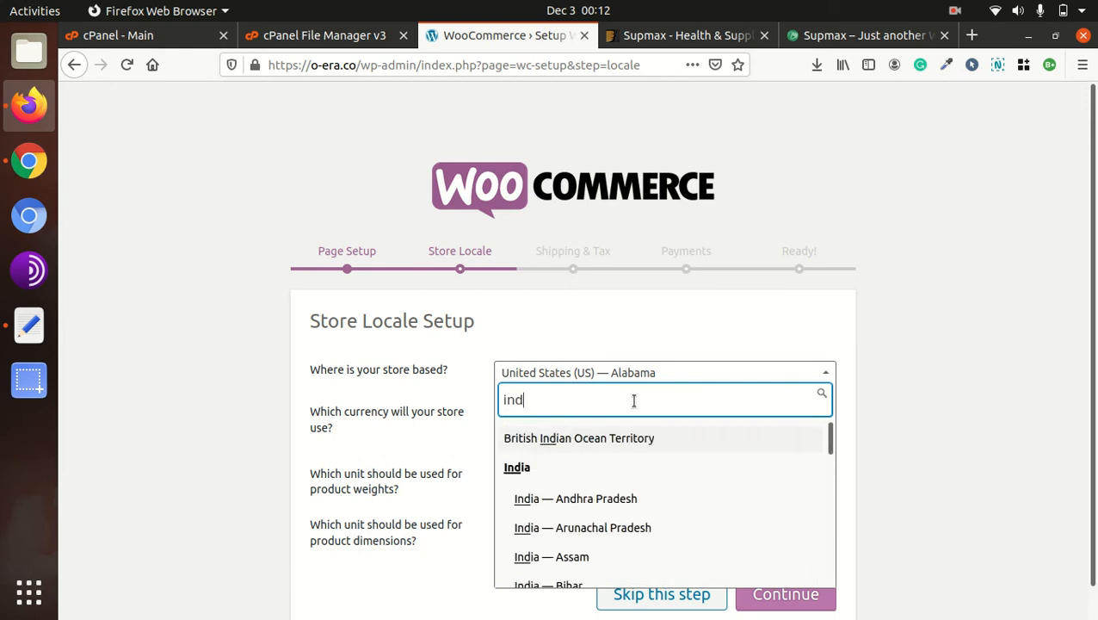
{"action": "left_click", "coordinate": [593, 498]}
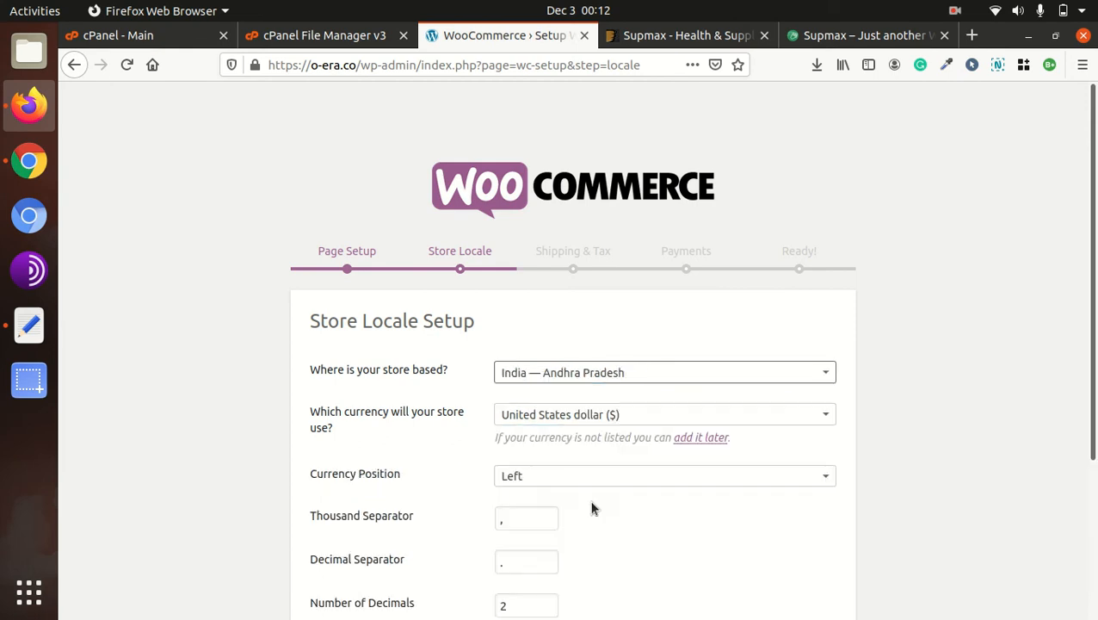
{"action": "left_click", "coordinate": [641, 417]}
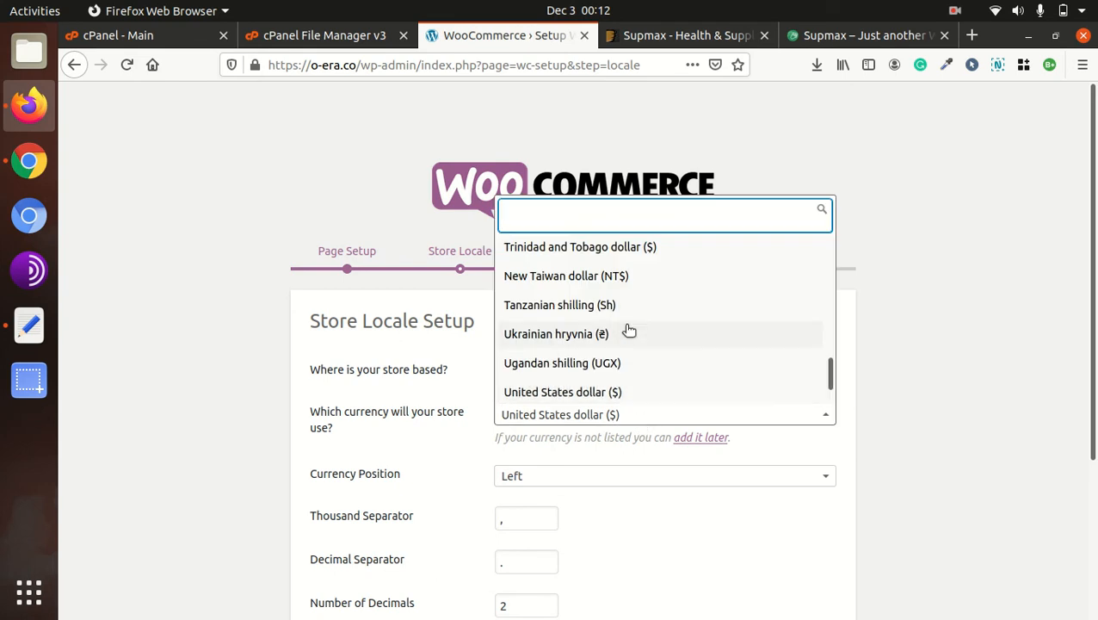
{"action": "type", "text": "rup"}
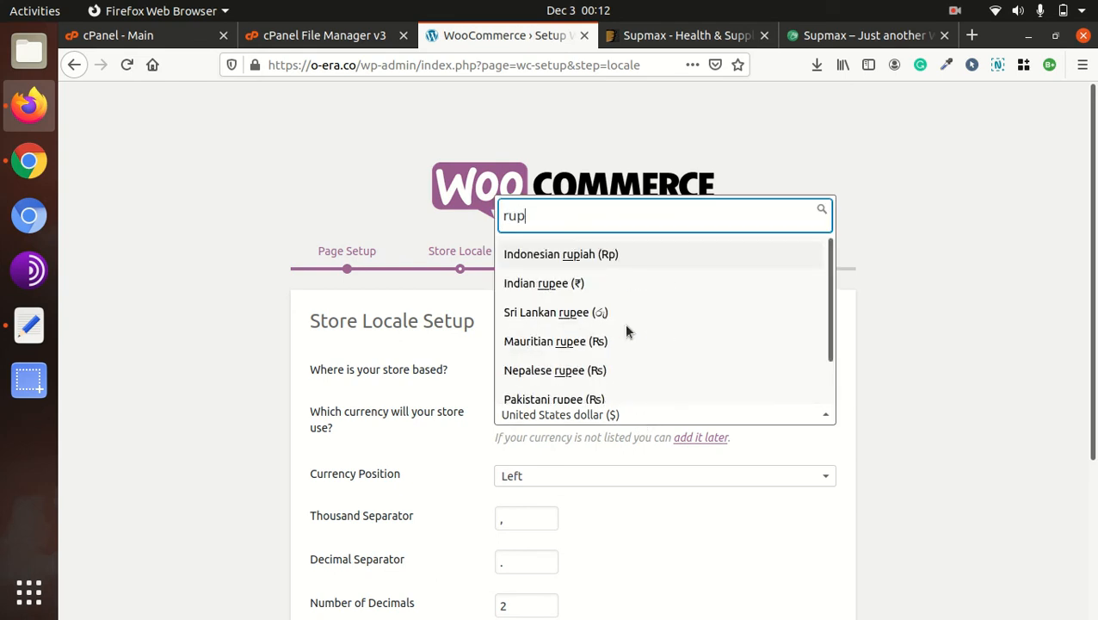
{"action": "type", "text": "e"}
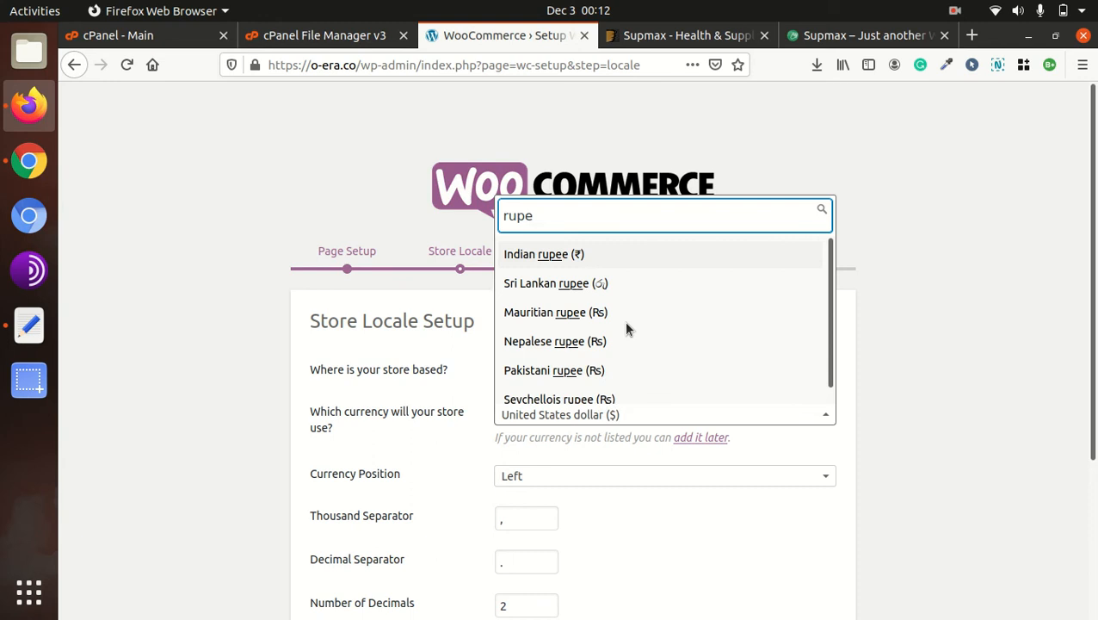
{"action": "left_click", "coordinate": [591, 255]}
{"action": "scroll", "coordinate": [675, 366], "scroll_direction": "down", "scroll_amount": 4}
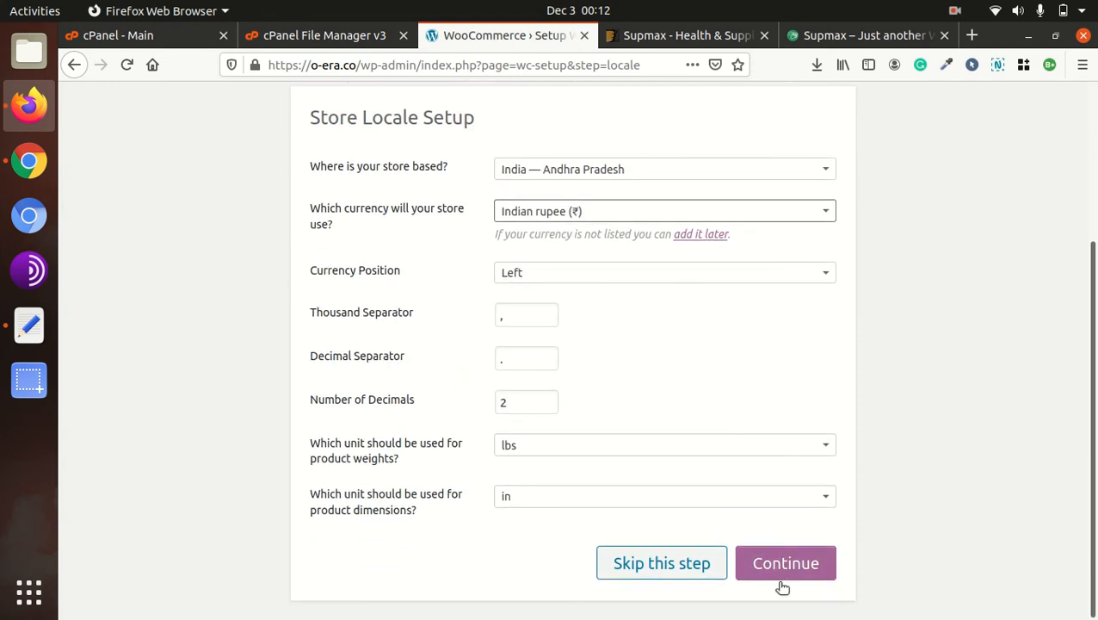
{"action": "left_click", "coordinate": [783, 566]}
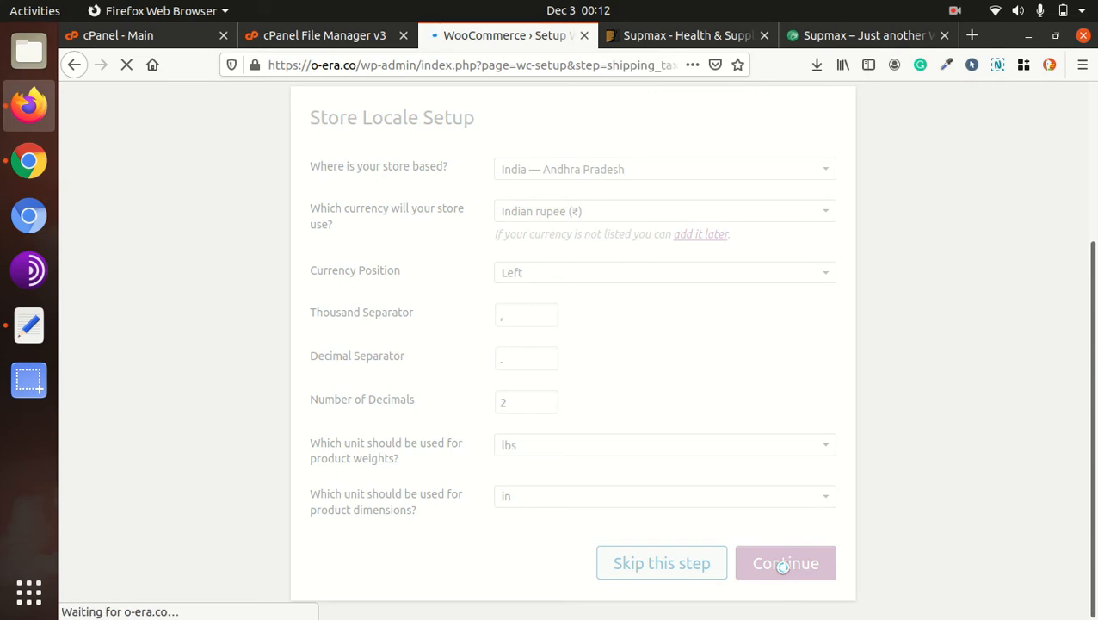
Step: Continue past the shipping and tax setup and skip the payments setup without selecting any payment method
{"action": "left_click", "coordinate": [782, 533]}
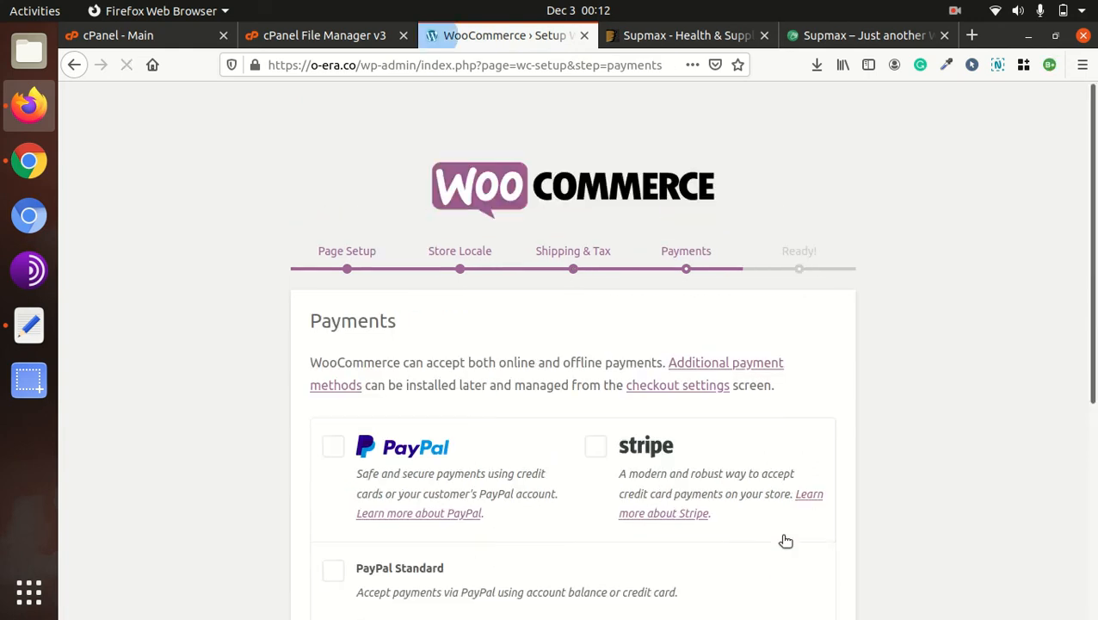
{"action": "scroll", "coordinate": [602, 463], "scroll_direction": "down", "scroll_amount": 3}
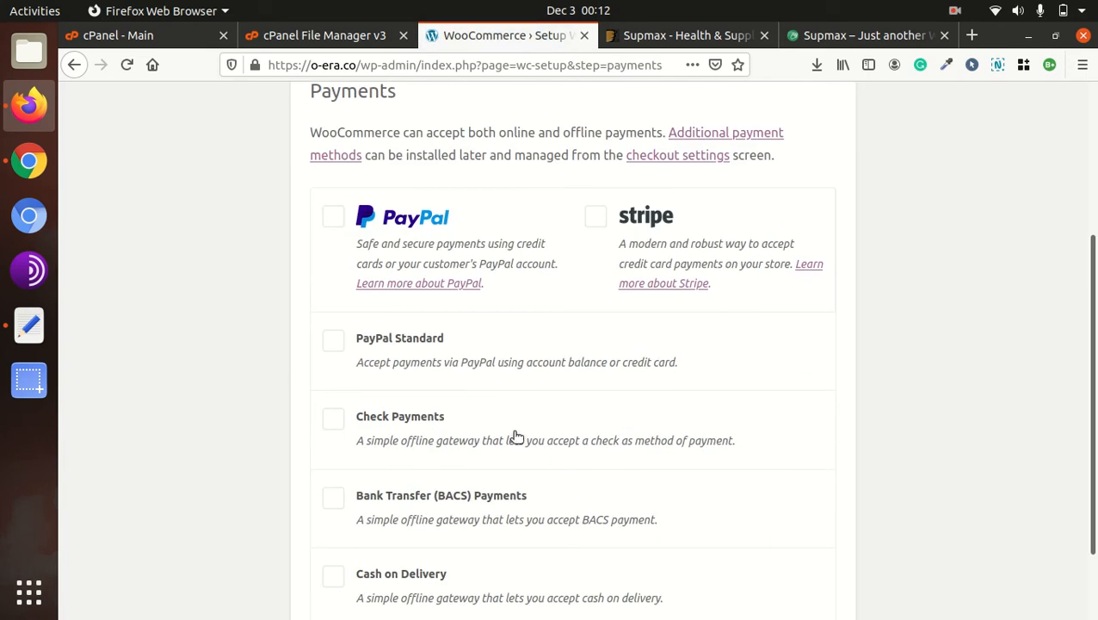
{"action": "scroll", "coordinate": [516, 437], "scroll_direction": "down", "scroll_amount": 2}
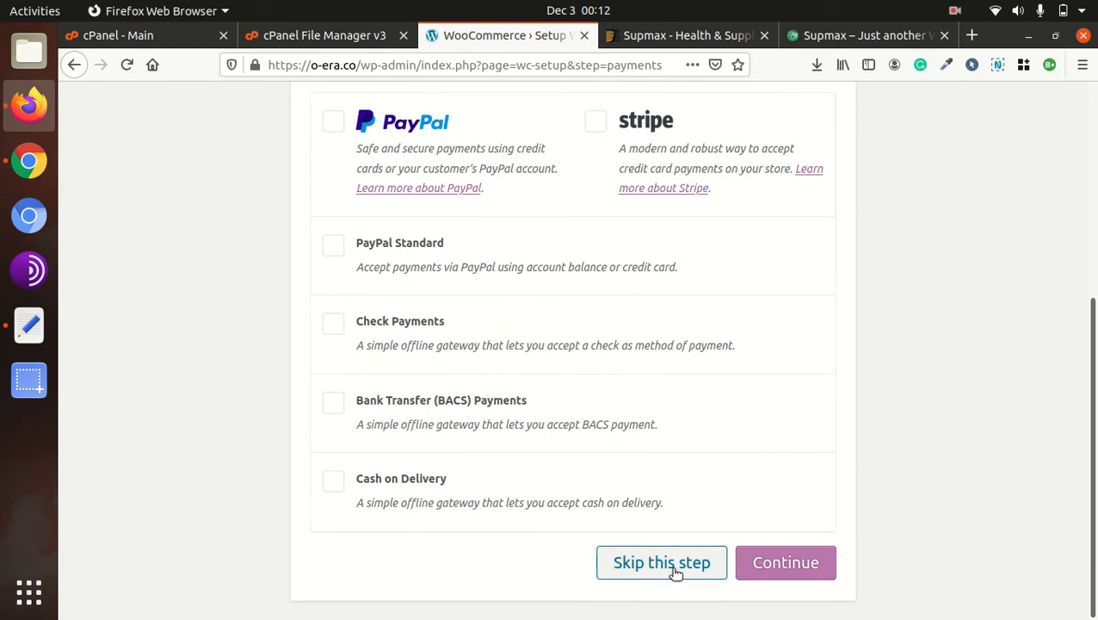
{"action": "left_click", "coordinate": [675, 568]}
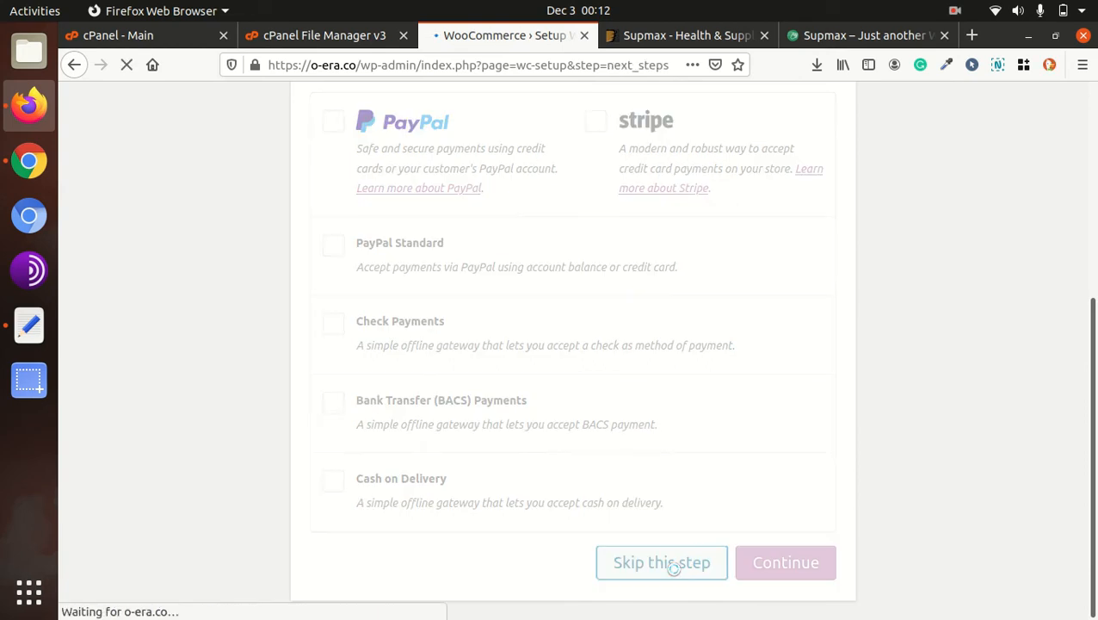
Step: Review the usage data notice on the store-ready page and go on to create the first product
{"action": "scroll", "coordinate": [577, 492], "scroll_direction": "down", "scroll_amount": 1}
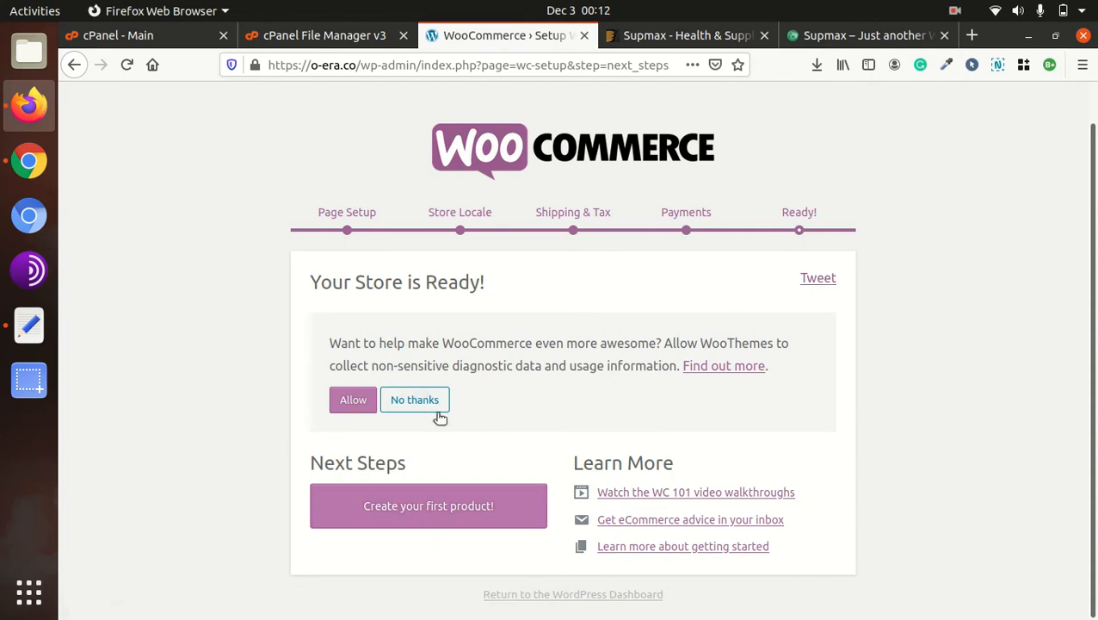
{"action": "left_click_drag", "start_coordinate": [541, 349], "coordinate": [656, 349]}
{"action": "left_click_drag", "start_coordinate": [758, 348], "coordinate": [824, 355]}
{"action": "left_click", "coordinate": [646, 432]}
{"action": "left_click", "coordinate": [437, 514]}
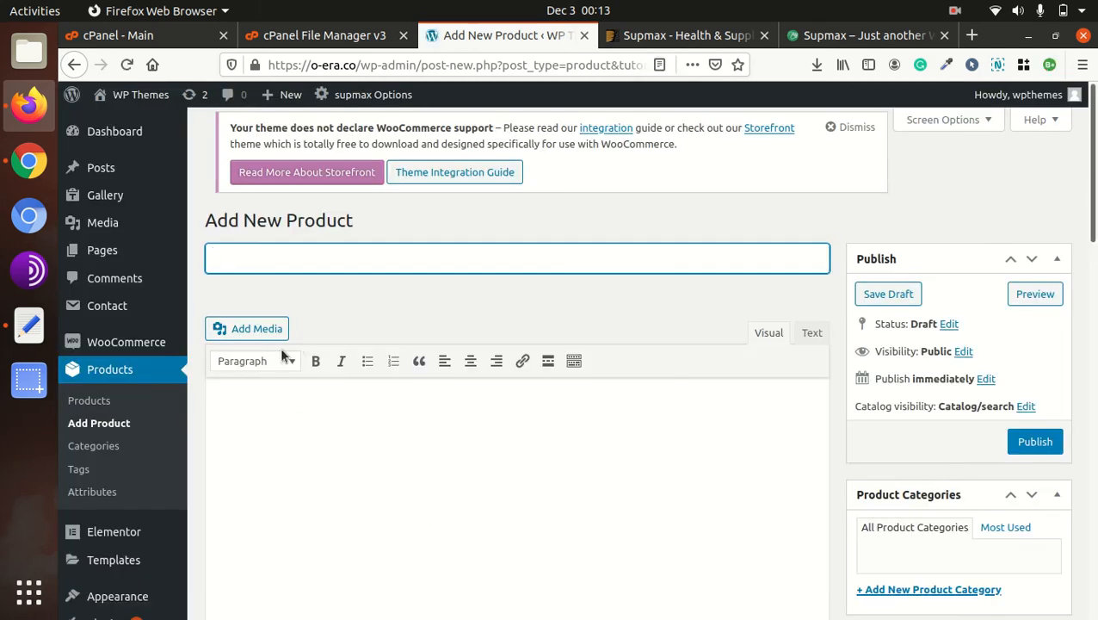
Step: Open the site's front end in a new browser tab and look through the home page
{"action": "scroll", "coordinate": [200, 420], "scroll_direction": "down", "scroll_amount": 4}
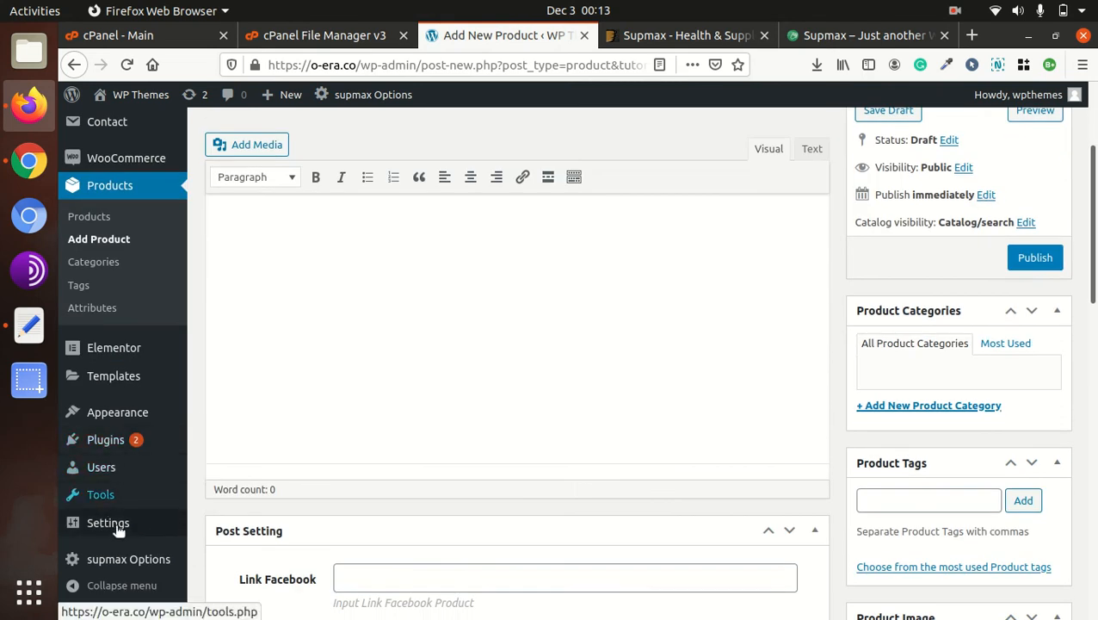
{"action": "scroll", "coordinate": [190, 232], "scroll_direction": "up", "scroll_amount": 3}
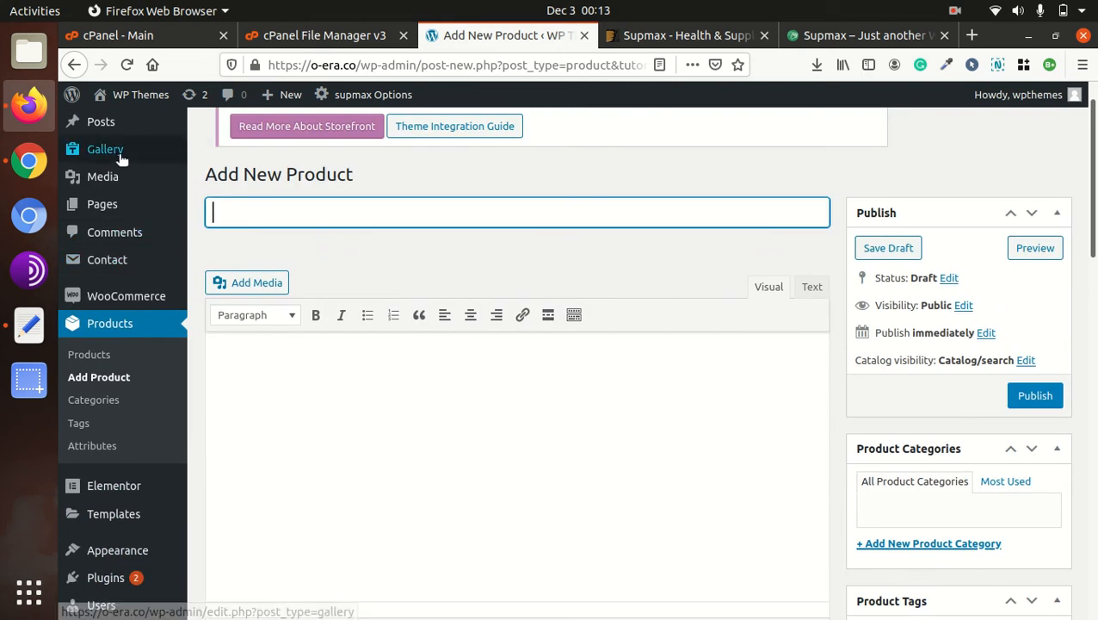
{"action": "mouse_move", "coordinate": [149, 105]}
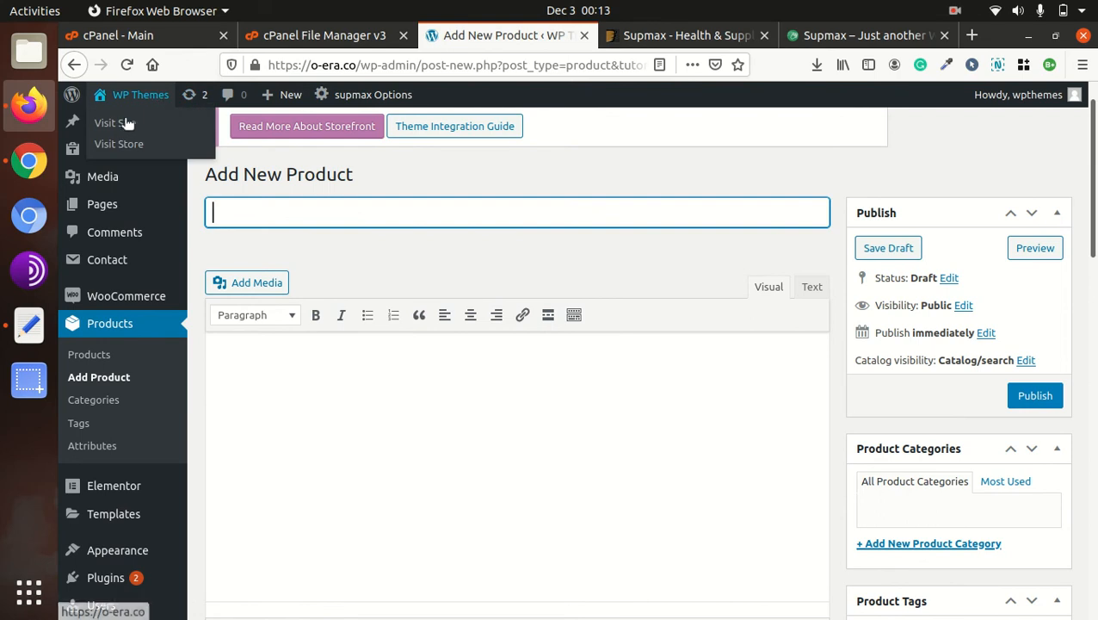
{"action": "middle_click", "coordinate": [103, 123]}
{"action": "left_click", "coordinate": [550, 35]}
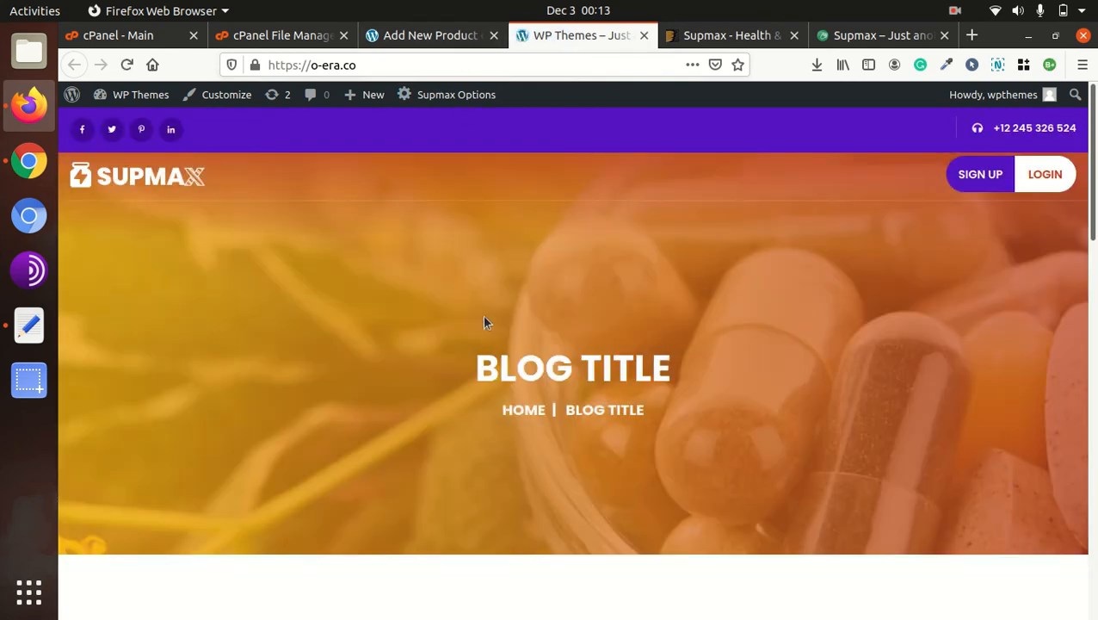
{"action": "scroll", "coordinate": [626, 311], "scroll_direction": "down", "scroll_amount": 8}
{"action": "scroll", "coordinate": [626, 312], "scroll_direction": "up", "scroll_amount": 5}
{"action": "scroll", "coordinate": [626, 311], "scroll_direction": "up", "scroll_amount": 5}
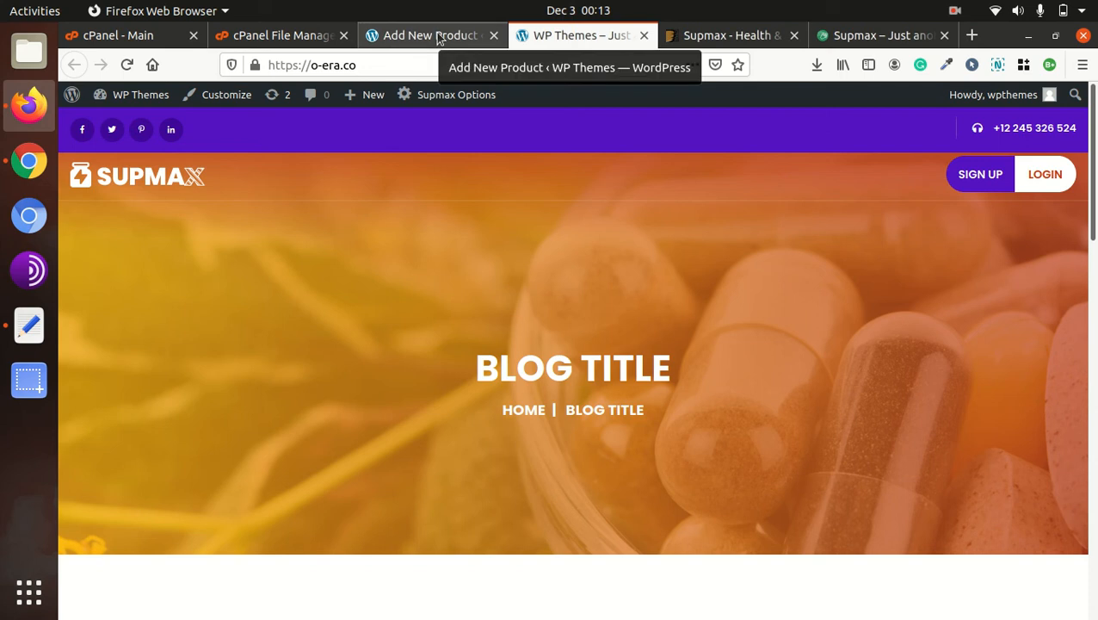
Step: Return to the WordPress admin, open the supmax Options page and look through its list of settings sections
{"action": "left_click", "coordinate": [400, 42]}
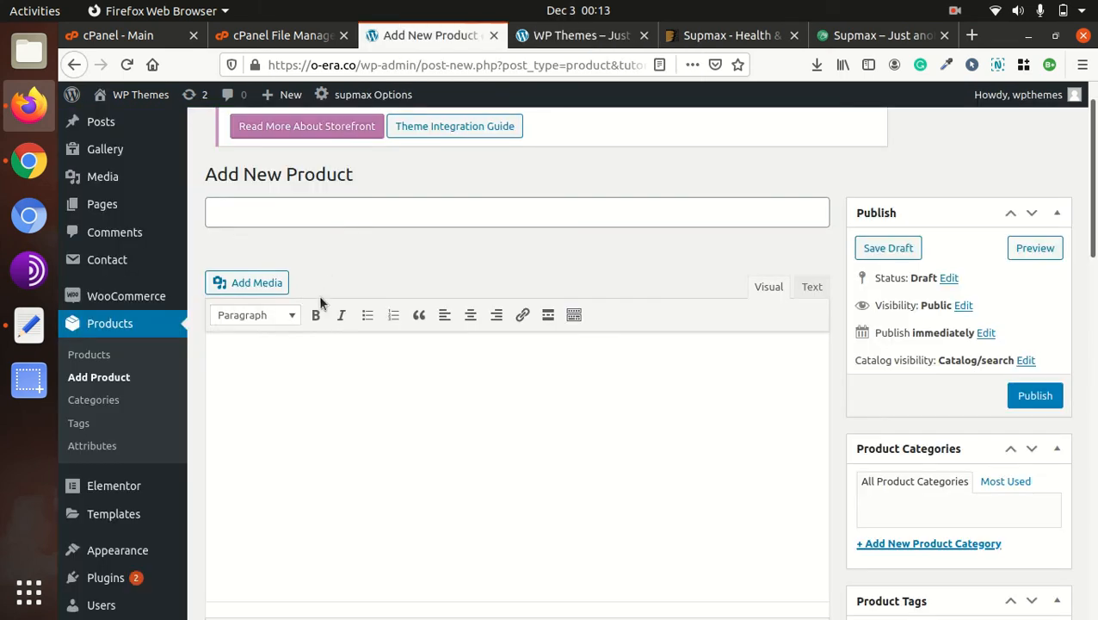
{"action": "scroll", "coordinate": [160, 387], "scroll_direction": "up", "scroll_amount": 1}
{"action": "scroll", "coordinate": [159, 382], "scroll_direction": "up", "scroll_amount": 1}
{"action": "scroll", "coordinate": [143, 327], "scroll_direction": "down", "scroll_amount": 10}
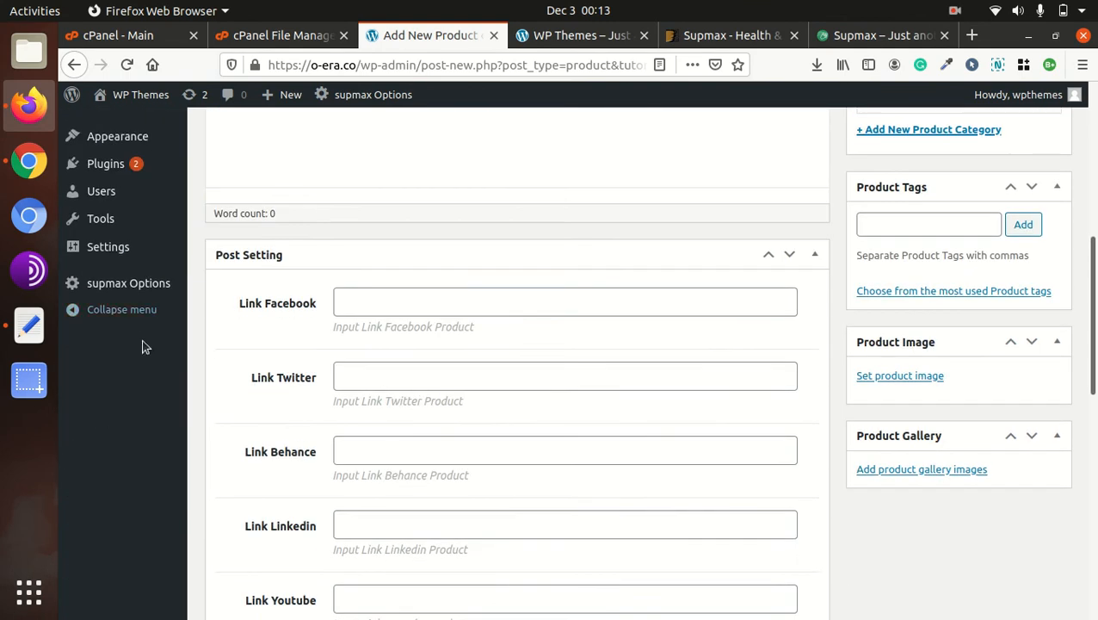
{"action": "left_click", "coordinate": [116, 289]}
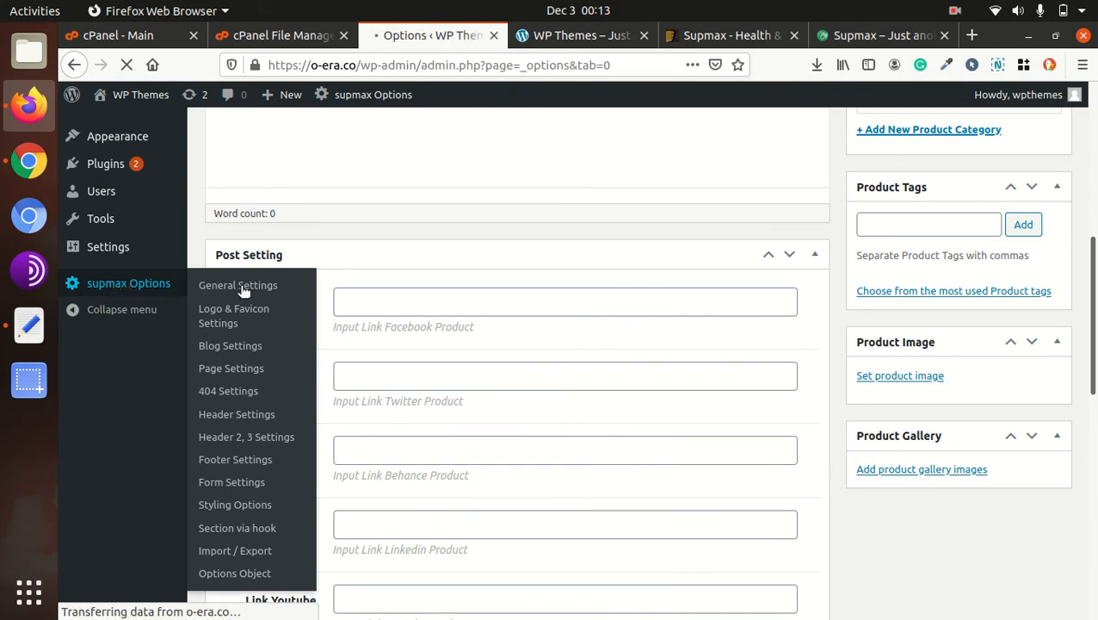
{"action": "scroll", "coordinate": [104, 348], "scroll_direction": "up", "scroll_amount": 3}
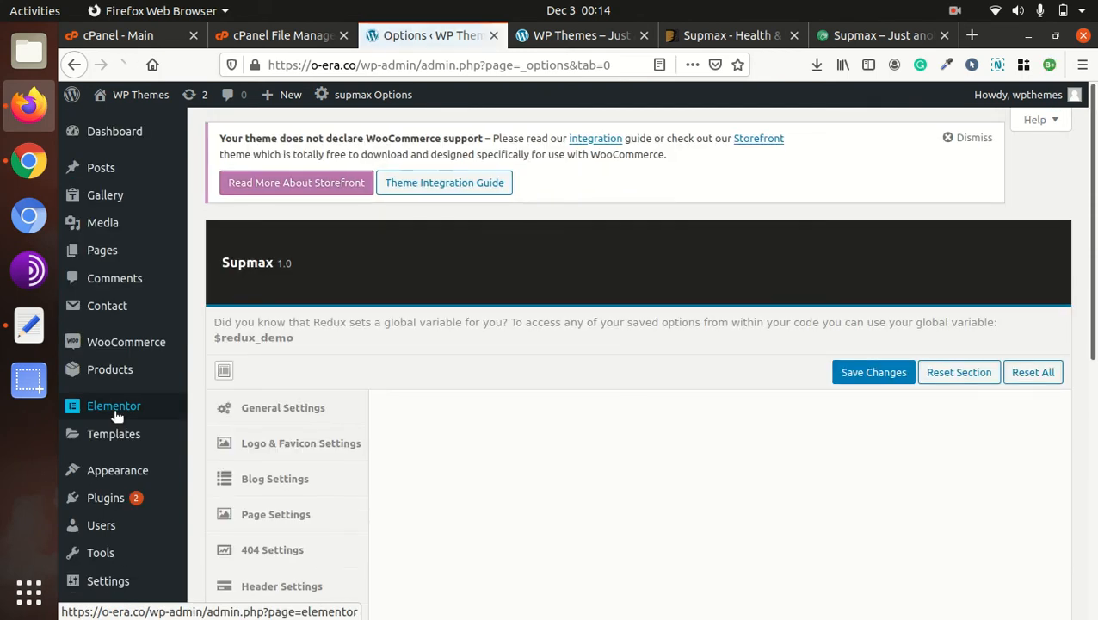
{"action": "scroll", "coordinate": [327, 396], "scroll_direction": "down", "scroll_amount": 3}
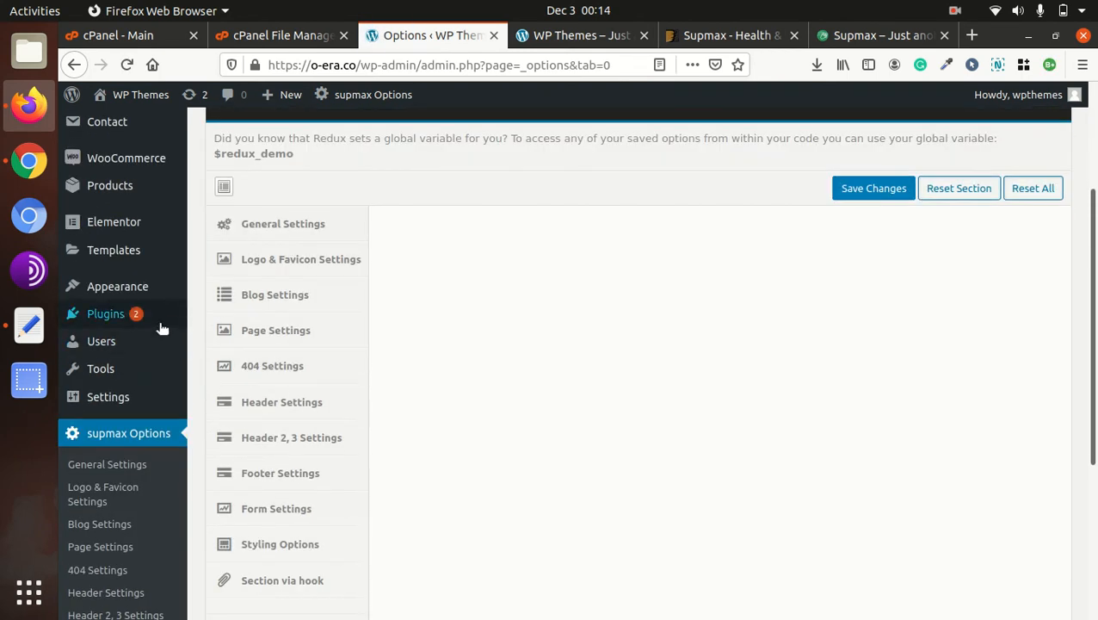
{"action": "scroll", "coordinate": [334, 340], "scroll_direction": "down", "scroll_amount": 3}
{"action": "scroll", "coordinate": [311, 484], "scroll_direction": "down", "scroll_amount": 1}
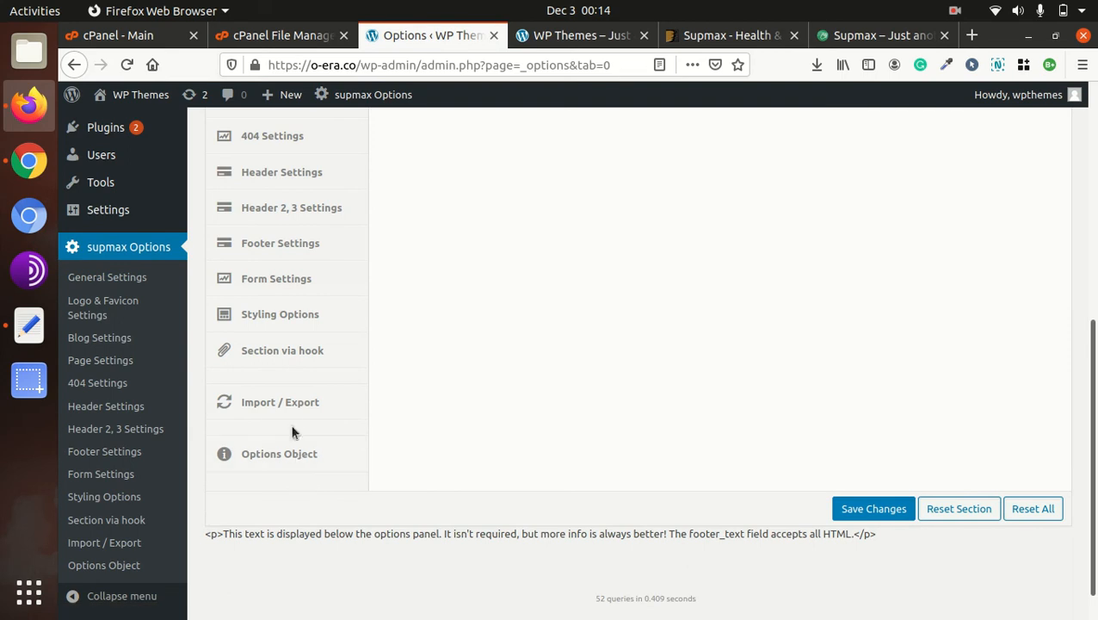
{"action": "scroll", "coordinate": [293, 411], "scroll_direction": "up", "scroll_amount": 1}
{"action": "scroll", "coordinate": [292, 413], "scroll_direction": "up", "scroll_amount": 5}
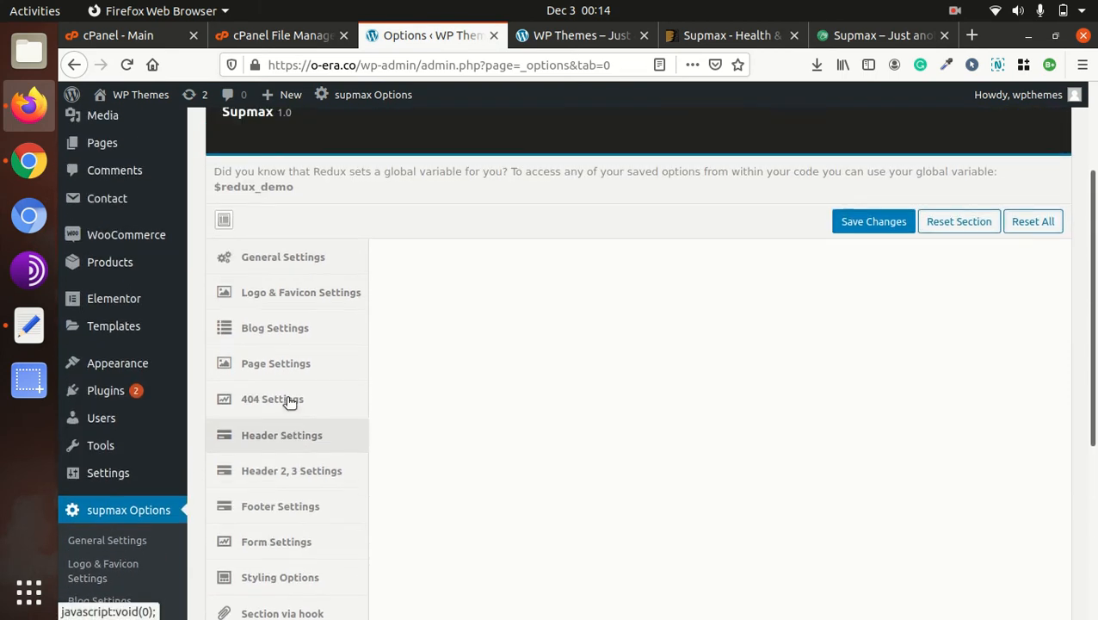
{"action": "scroll", "coordinate": [274, 350], "scroll_direction": "up", "scroll_amount": 2}
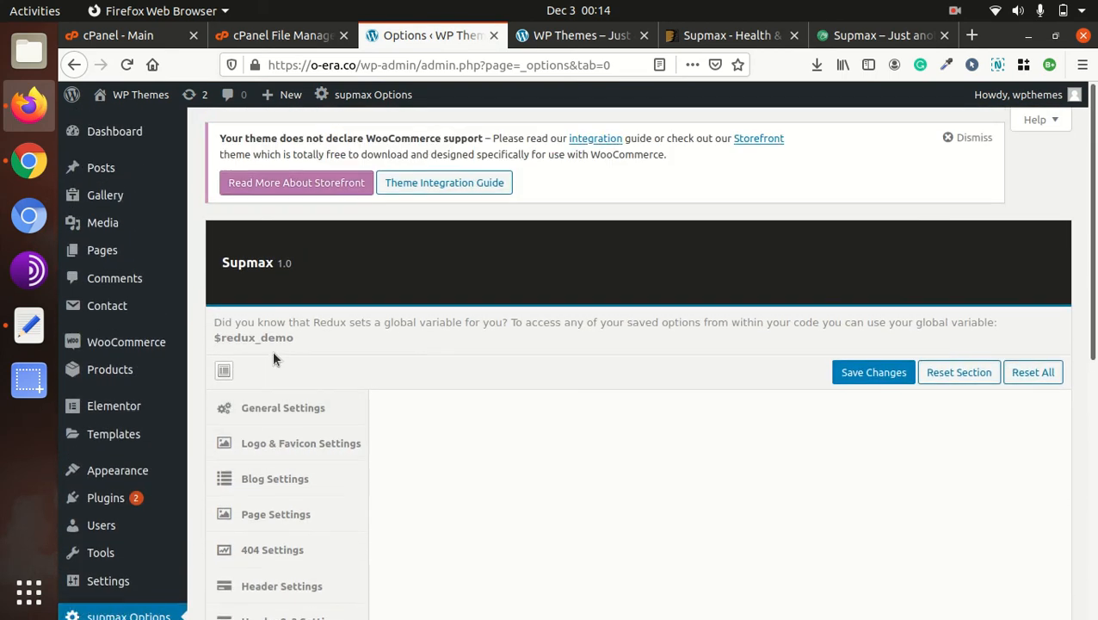
Step: Open the One Click Demo Import page and import the supmax demo data
{"action": "mouse_move", "coordinate": [152, 553]}
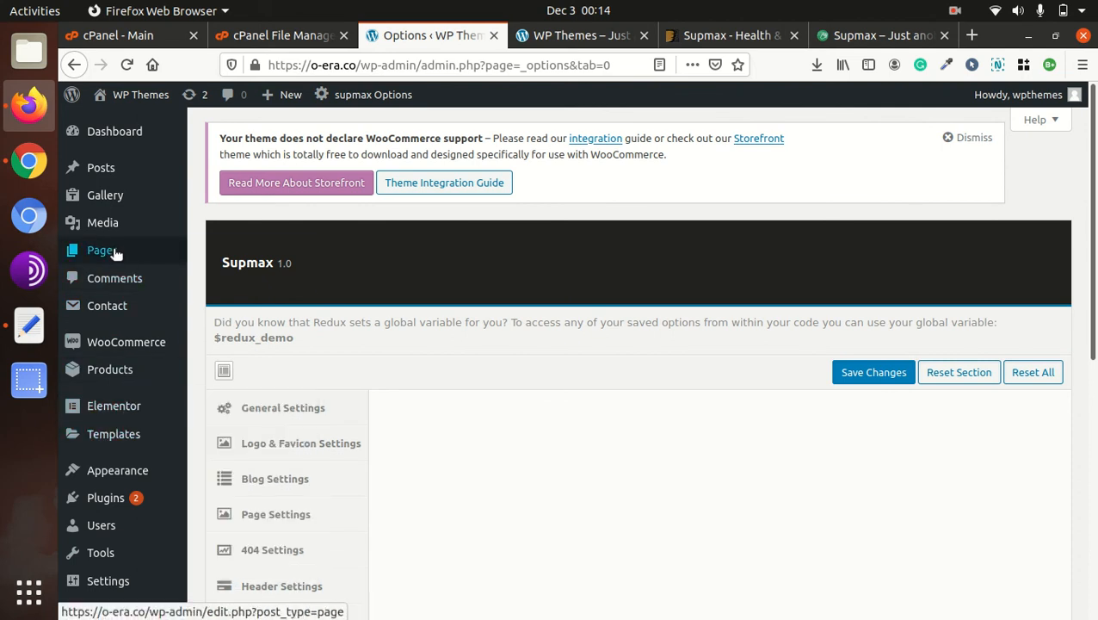
{"action": "mouse_move", "coordinate": [99, 478]}
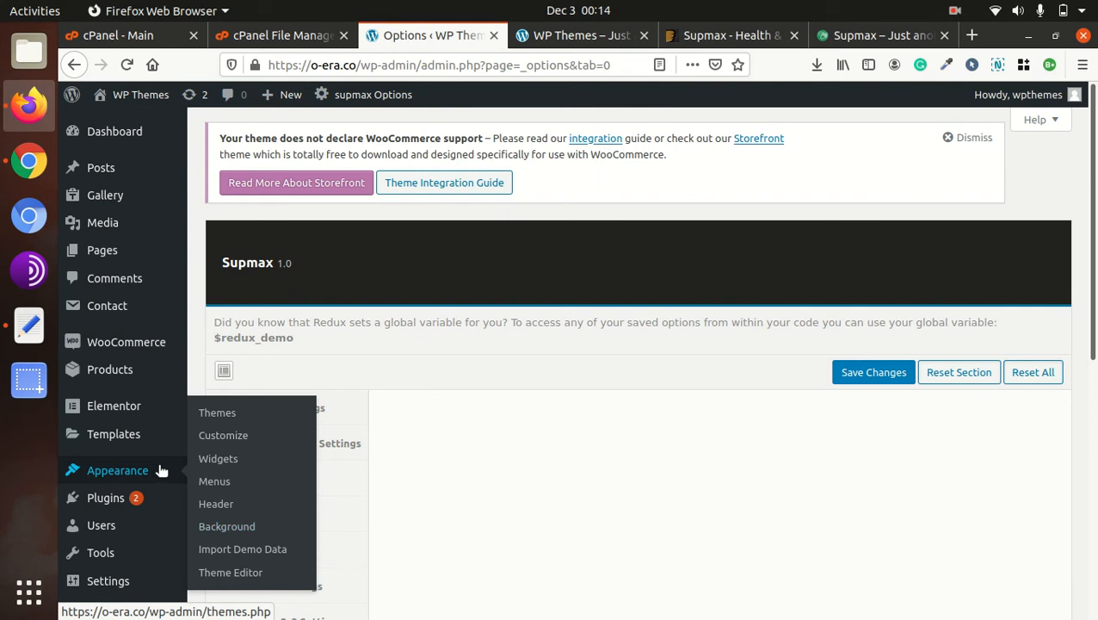
{"action": "left_click", "coordinate": [221, 551]}
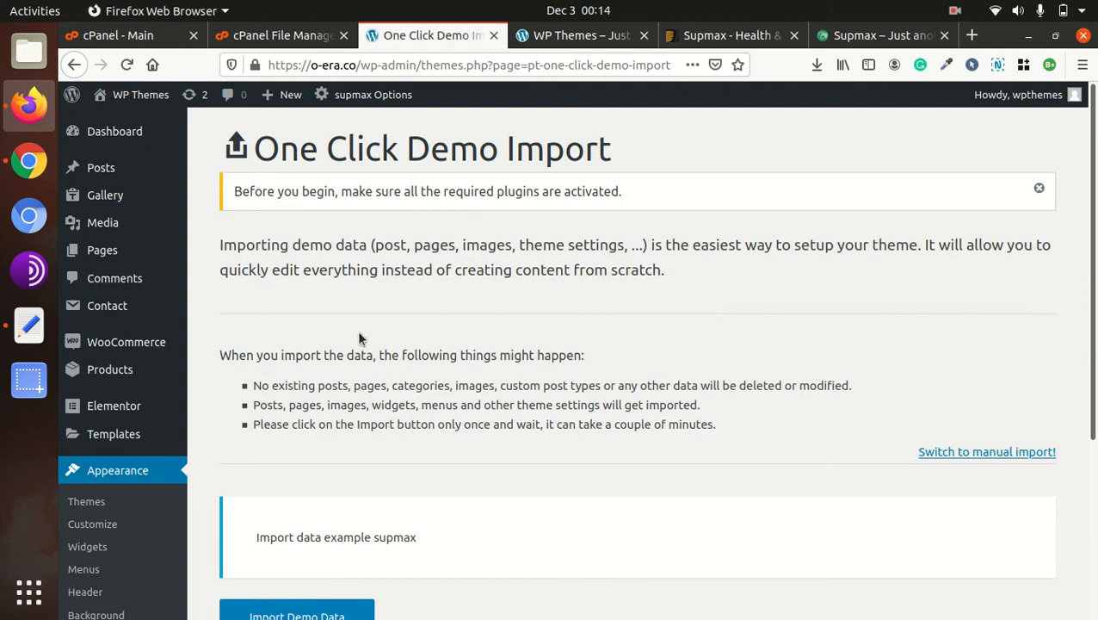
{"action": "scroll", "coordinate": [360, 357], "scroll_direction": "down", "scroll_amount": 2}
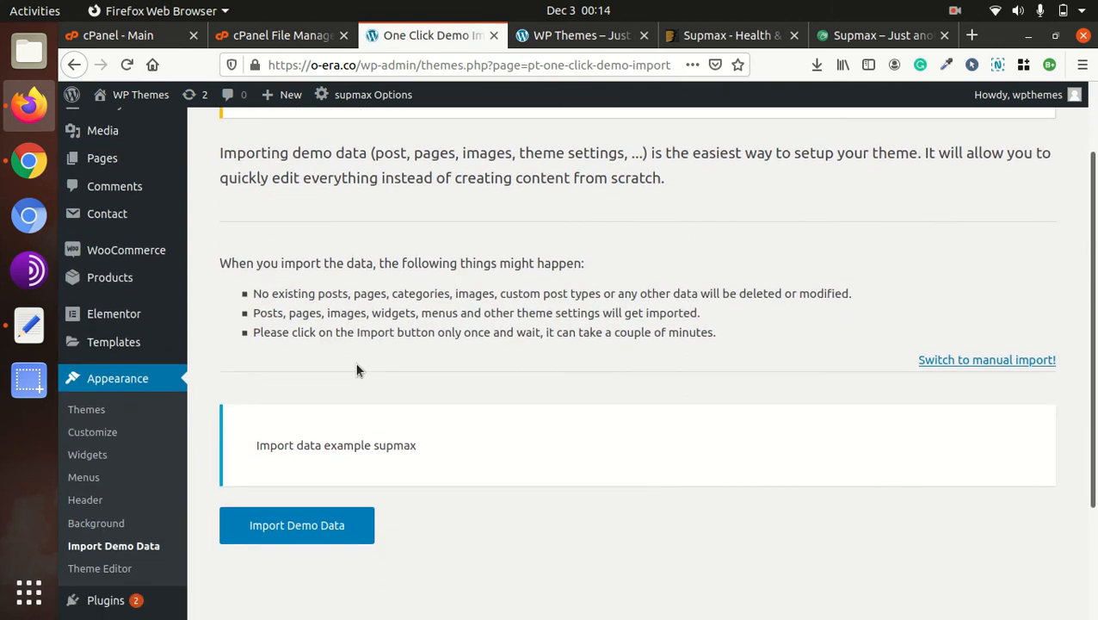
{"action": "scroll", "coordinate": [359, 350], "scroll_direction": "up", "scroll_amount": 3}
{"action": "scroll", "coordinate": [358, 351], "scroll_direction": "down", "scroll_amount": 5}
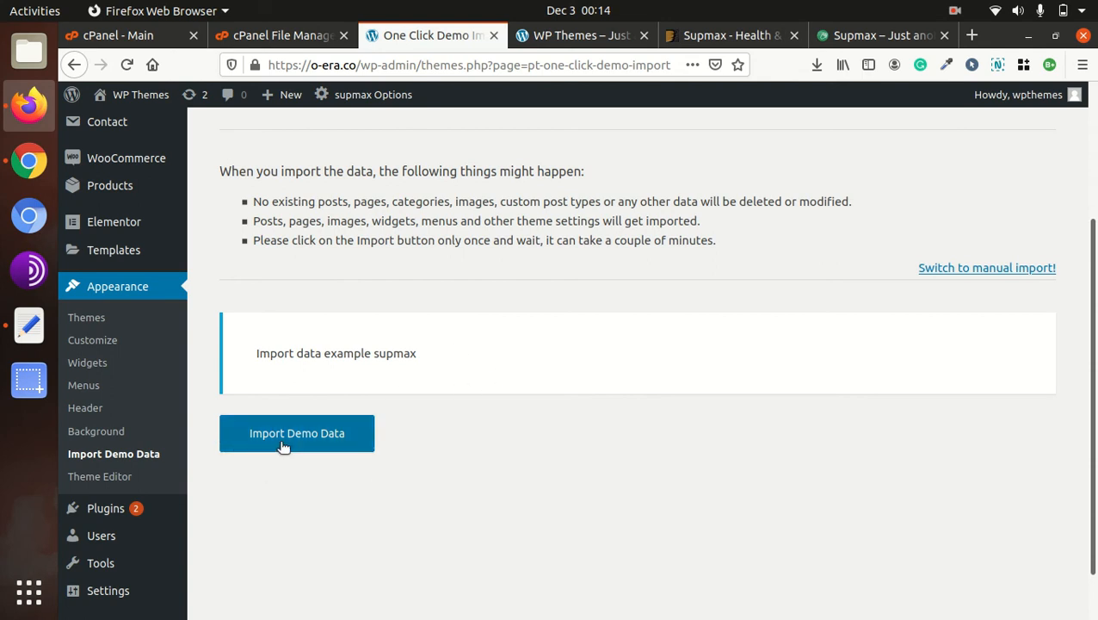
{"action": "scroll", "coordinate": [321, 323], "scroll_direction": "up", "scroll_amount": 4}
{"action": "scroll", "coordinate": [321, 324], "scroll_direction": "down", "scroll_amount": 5}
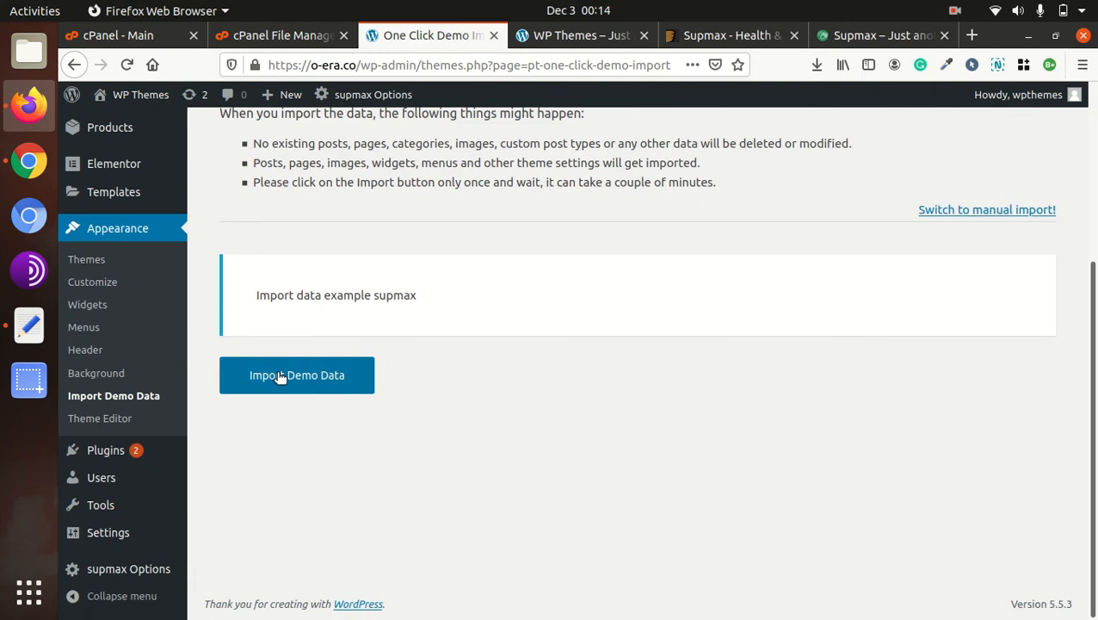
{"action": "left_click", "coordinate": [283, 382]}
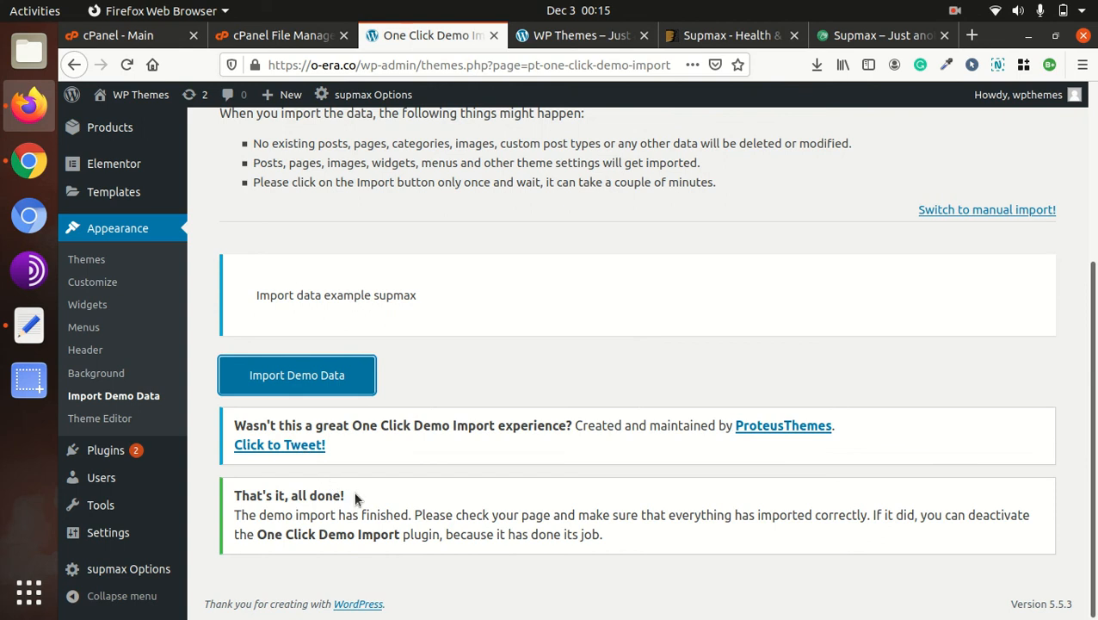
{"action": "left_click_drag", "start_coordinate": [361, 496], "coordinate": [230, 496]}
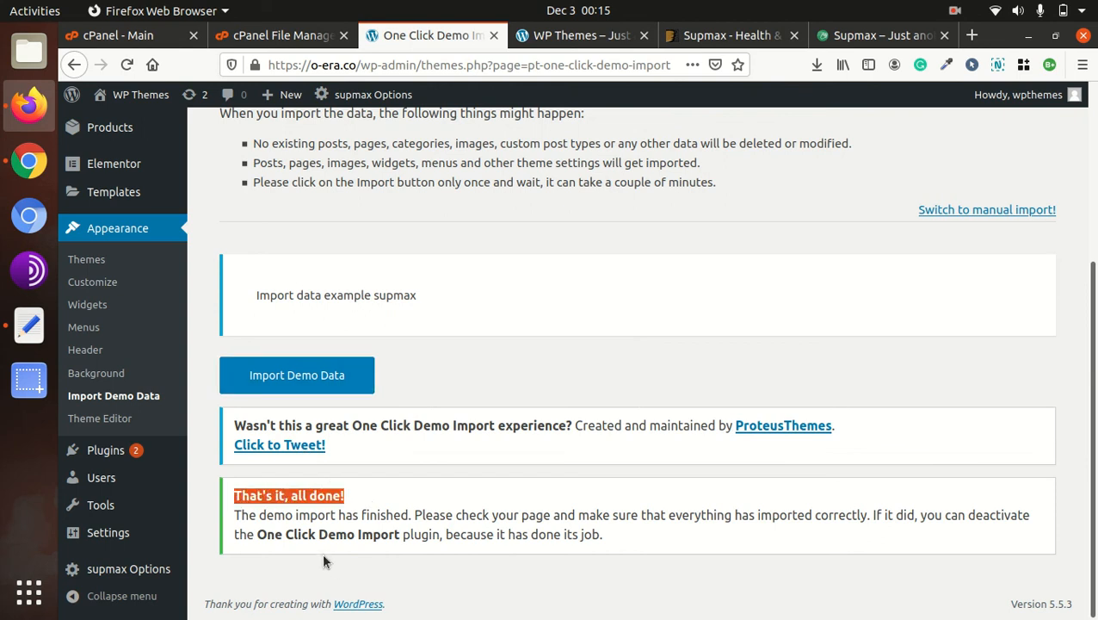
Step: Review the demo import completion message and its note about the One Click Demo Import plugin
{"action": "left_click", "coordinate": [323, 561]}
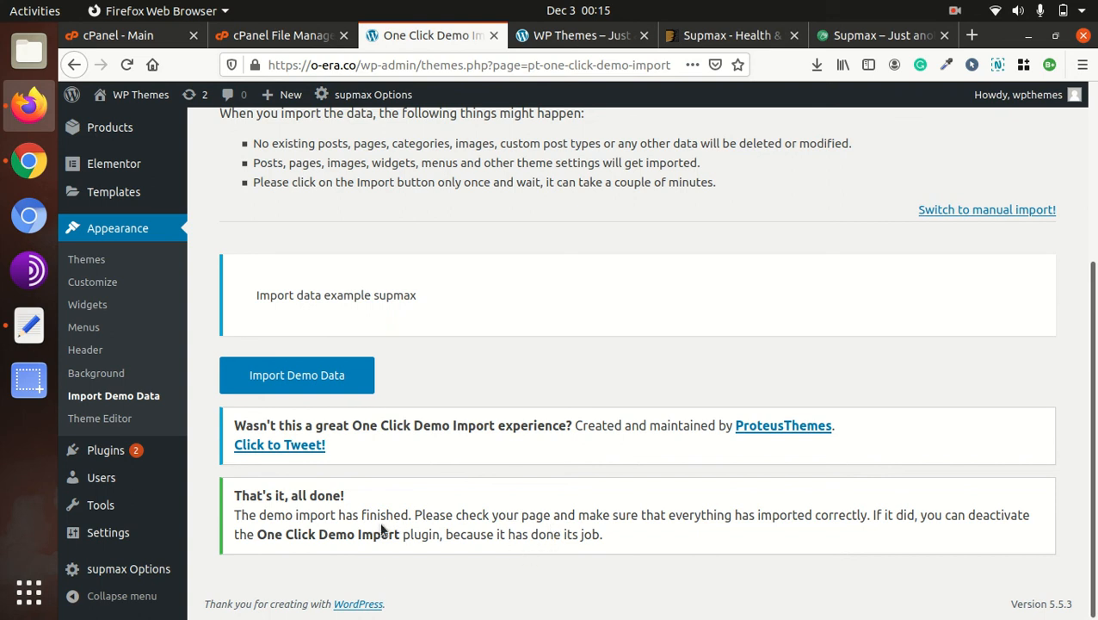
{"action": "scroll", "coordinate": [379, 523], "scroll_direction": "up", "scroll_amount": 4}
{"action": "scroll", "coordinate": [353, 524], "scroll_direction": "down", "scroll_amount": 4}
{"action": "left_click_drag", "start_coordinate": [245, 499], "coordinate": [310, 497]}
{"action": "left_click_drag", "start_coordinate": [256, 535], "coordinate": [348, 535]}
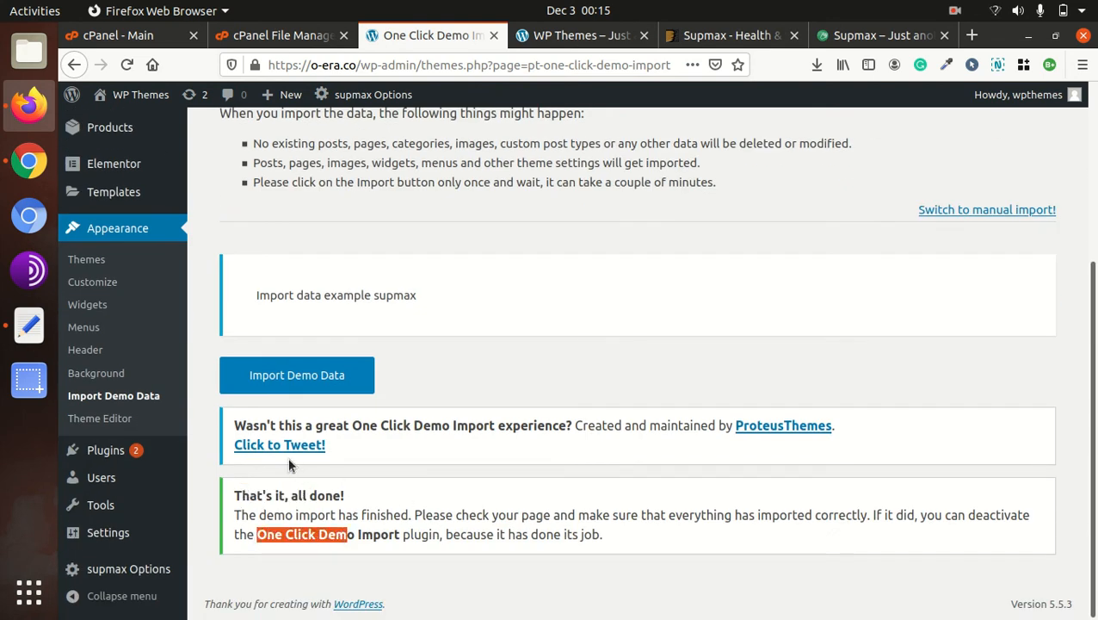
{"action": "scroll", "coordinate": [144, 412], "scroll_direction": "up", "scroll_amount": 2}
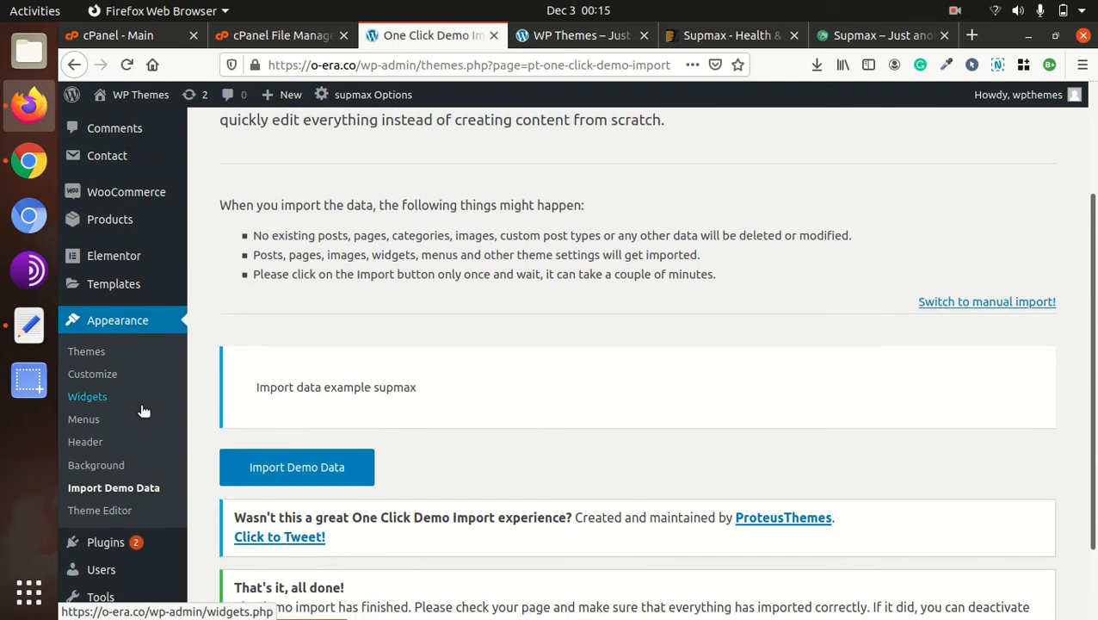
{"action": "scroll", "coordinate": [165, 421], "scroll_direction": "up", "scroll_amount": 2}
{"action": "scroll", "coordinate": [170, 421], "scroll_direction": "up", "scroll_amount": 2}
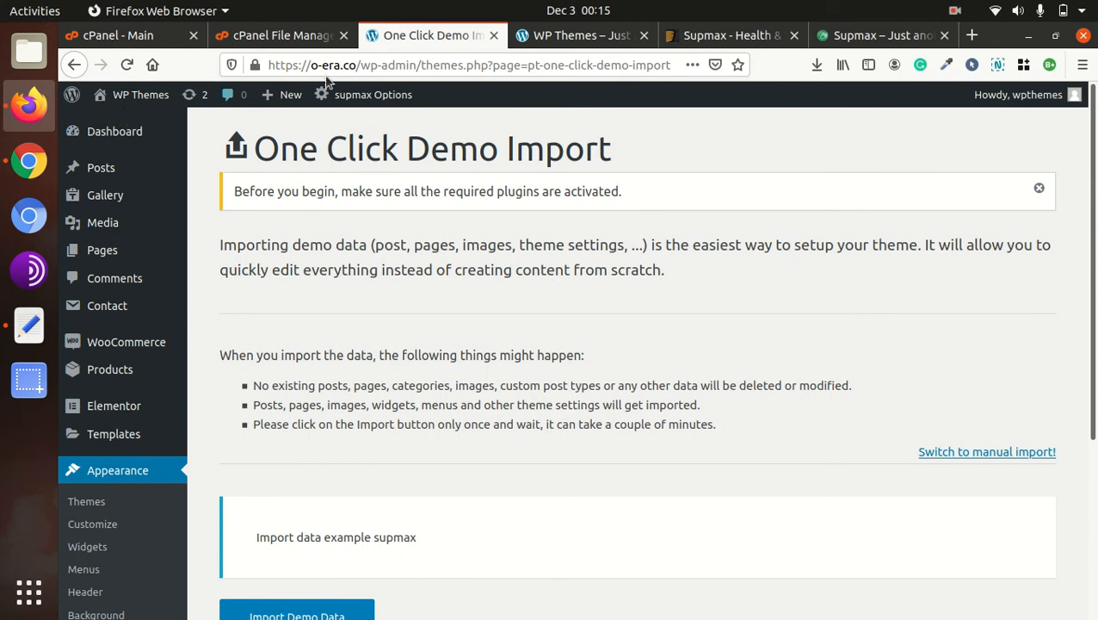
Step: Reload the site's front end and look through the header and sections of the imported home page
{"action": "left_click", "coordinate": [535, 39]}
{"action": "left_click", "coordinate": [126, 65]}
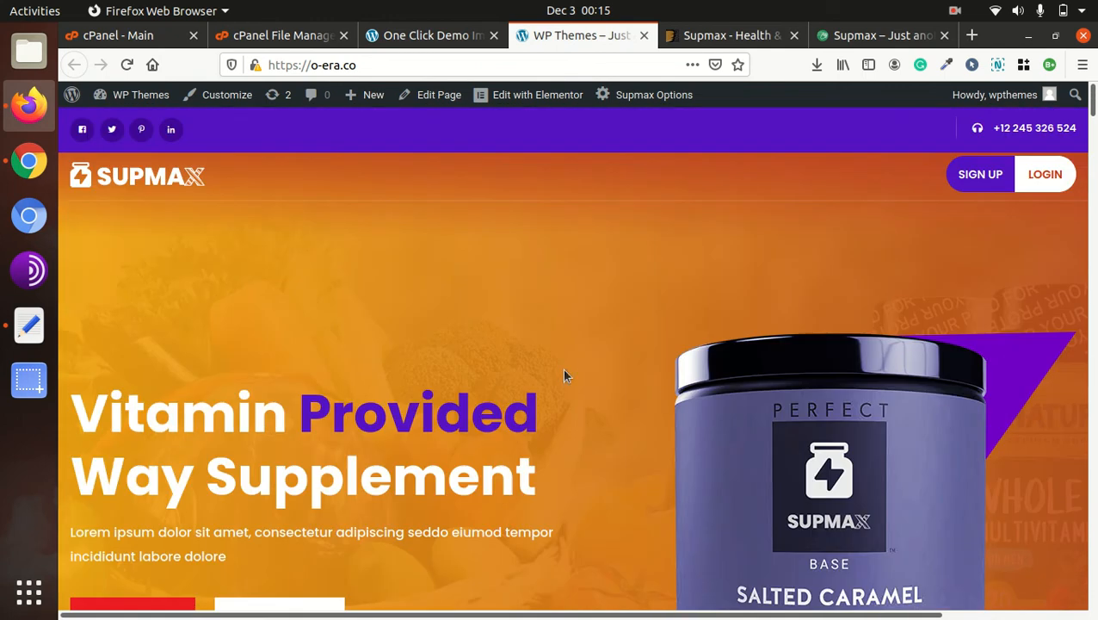
{"action": "scroll", "coordinate": [267, 354], "scroll_direction": "down", "scroll_amount": 5}
{"action": "scroll", "coordinate": [287, 350], "scroll_direction": "down", "scroll_amount": 3}
{"action": "scroll", "coordinate": [305, 370], "scroll_direction": "down", "scroll_amount": 4}
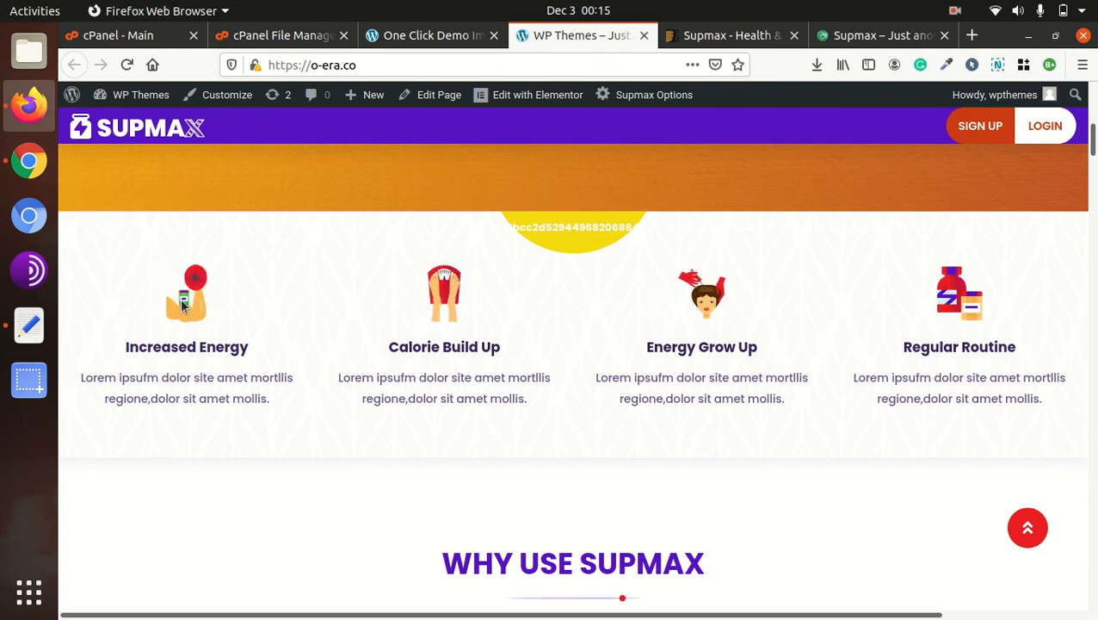
{"action": "scroll", "coordinate": [571, 314], "scroll_direction": "down", "scroll_amount": 6}
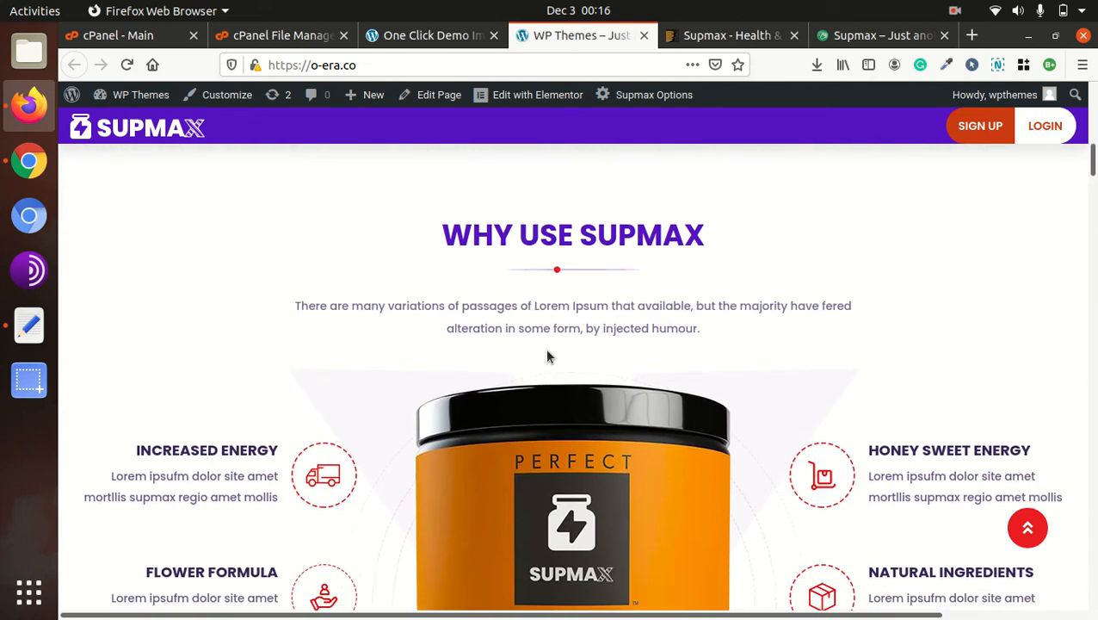
{"action": "scroll", "coordinate": [464, 353], "scroll_direction": "down", "scroll_amount": 7}
{"action": "scroll", "coordinate": [439, 340], "scroll_direction": "down", "scroll_amount": 3}
{"action": "scroll", "coordinate": [443, 331], "scroll_direction": "up", "scroll_amount": 20}
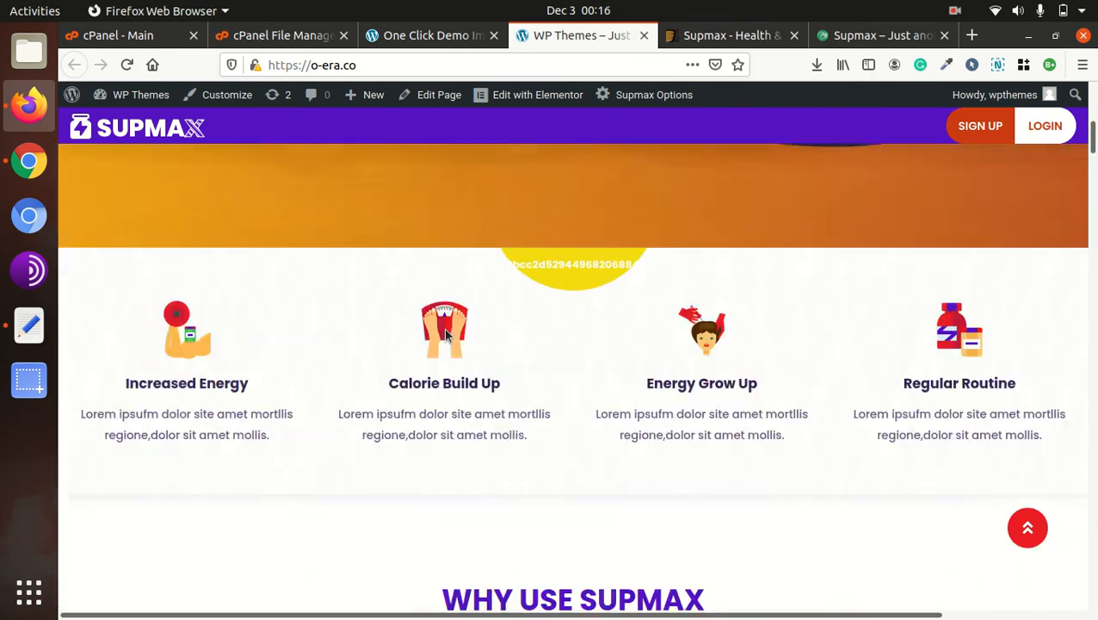
{"action": "scroll", "coordinate": [445, 334], "scroll_direction": "up", "scroll_amount": 3}
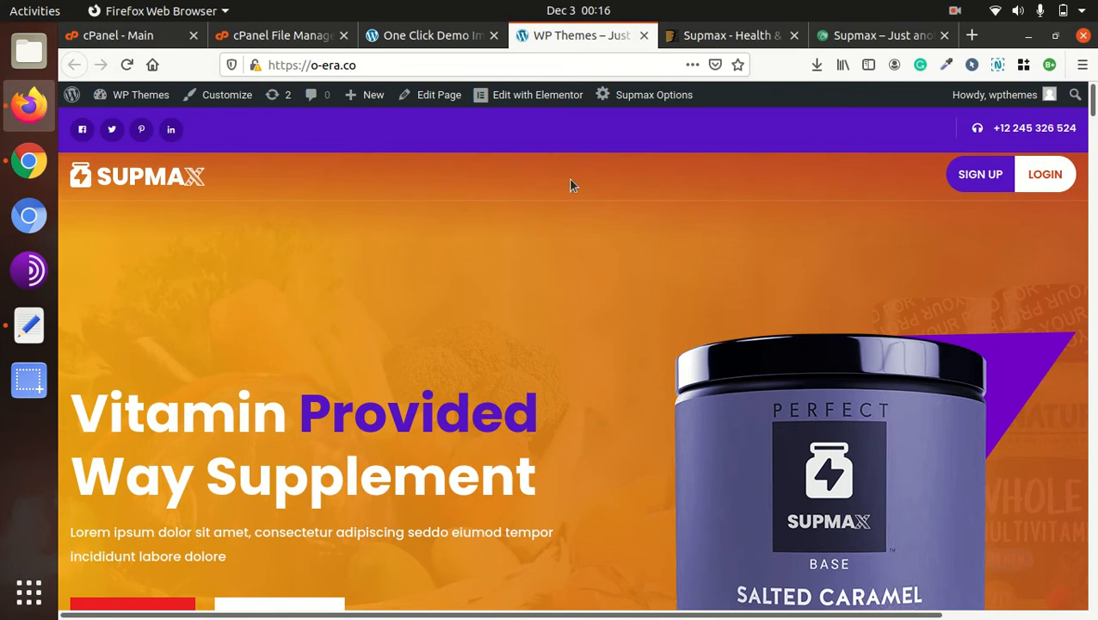
{"action": "scroll", "coordinate": [577, 185], "scroll_direction": "down", "scroll_amount": 10}
{"action": "scroll", "coordinate": [578, 185], "scroll_direction": "down", "scroll_amount": 5}
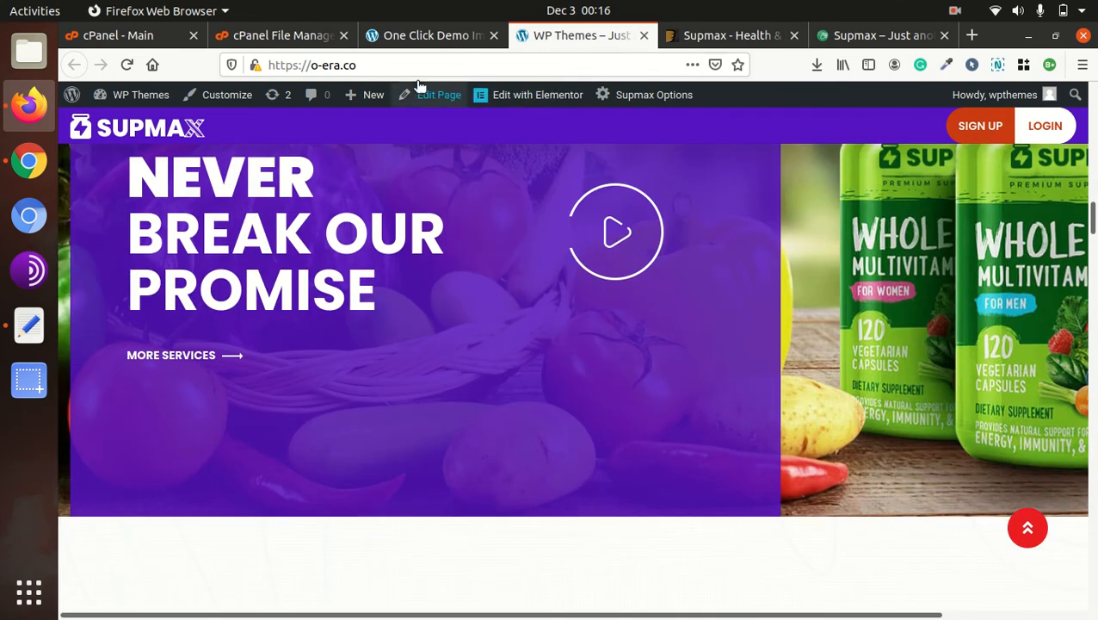
{"action": "scroll", "coordinate": [433, 250], "scroll_direction": "up", "scroll_amount": 7}
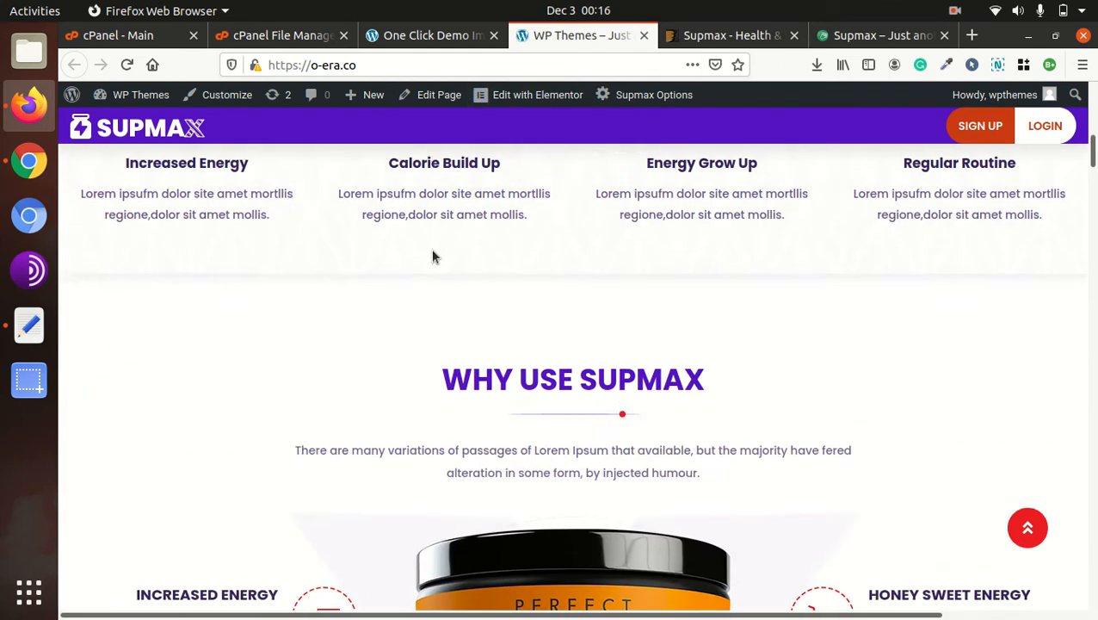
{"action": "scroll", "coordinate": [433, 255], "scroll_direction": "up", "scroll_amount": 5}
{"action": "scroll", "coordinate": [431, 135], "scroll_direction": "up", "scroll_amount": 3}
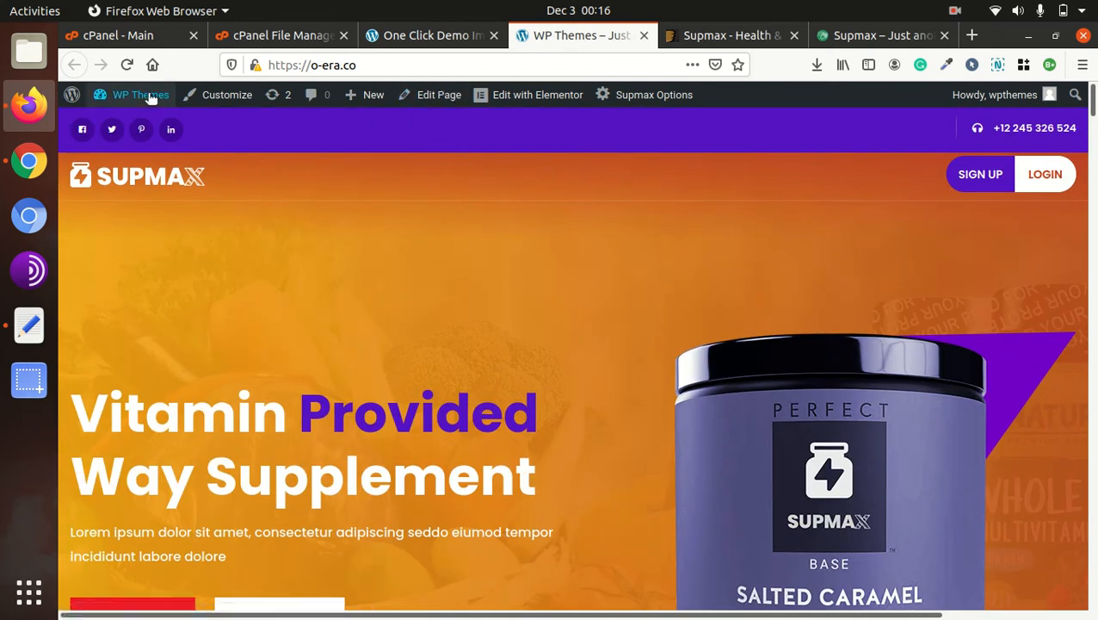
Step: Return to the WordPress admin, open the theme's Menus page and choose Primary Menu as the menu to edit
{"action": "mouse_move", "coordinate": [146, 97]}
{"action": "left_click", "coordinate": [136, 123]}
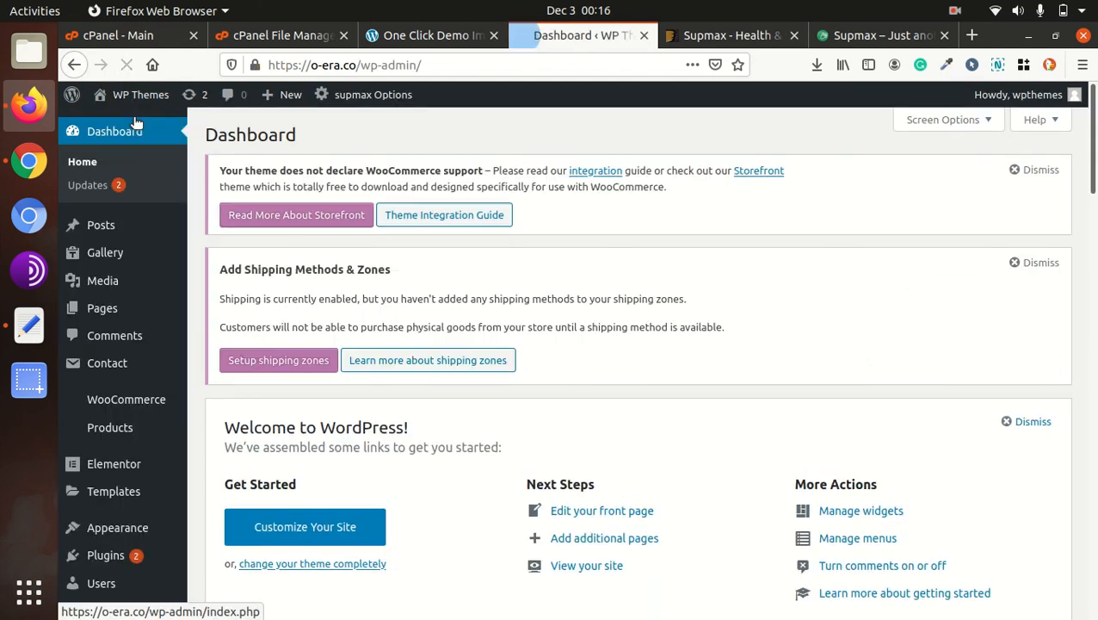
{"action": "mouse_move", "coordinate": [130, 440]}
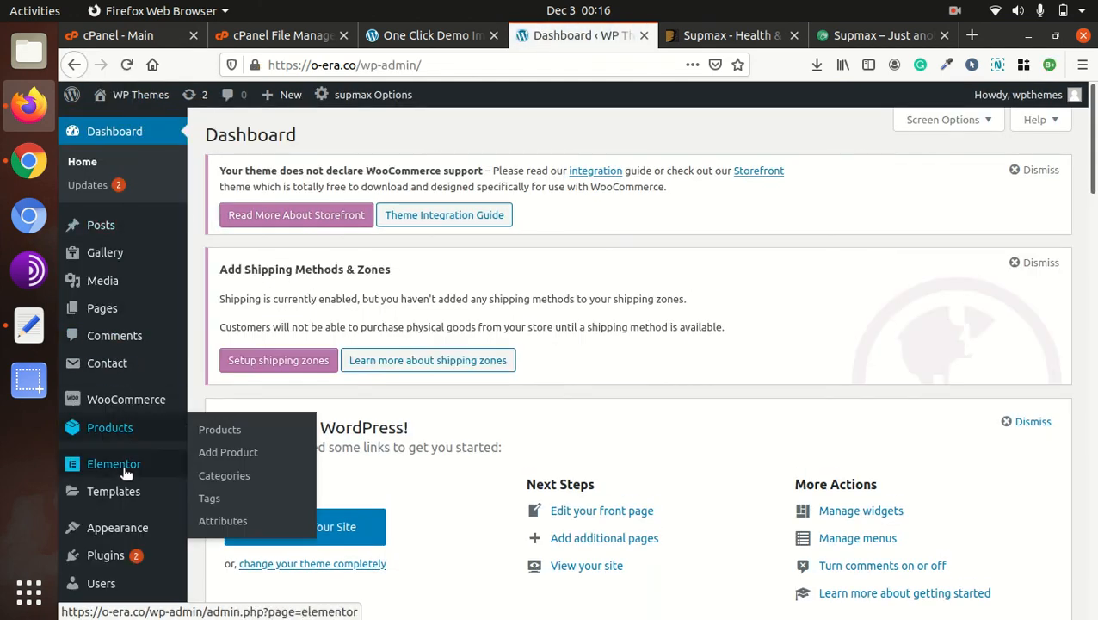
{"action": "mouse_move", "coordinate": [124, 501]}
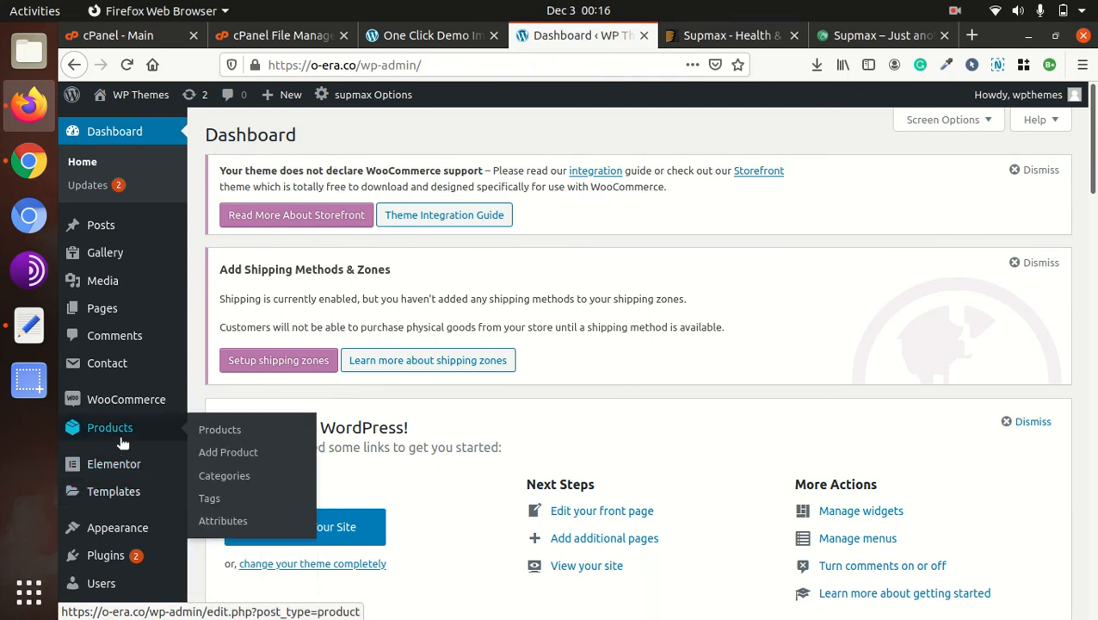
{"action": "mouse_move", "coordinate": [118, 521]}
{"action": "left_click", "coordinate": [214, 482]}
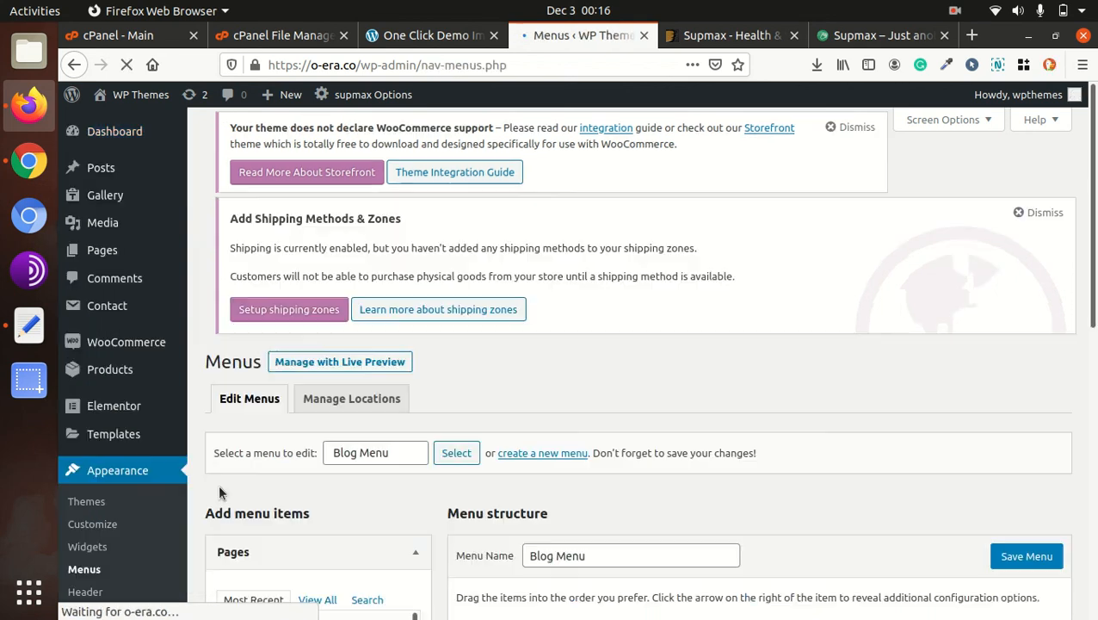
{"action": "scroll", "coordinate": [516, 433], "scroll_direction": "down", "scroll_amount": 3}
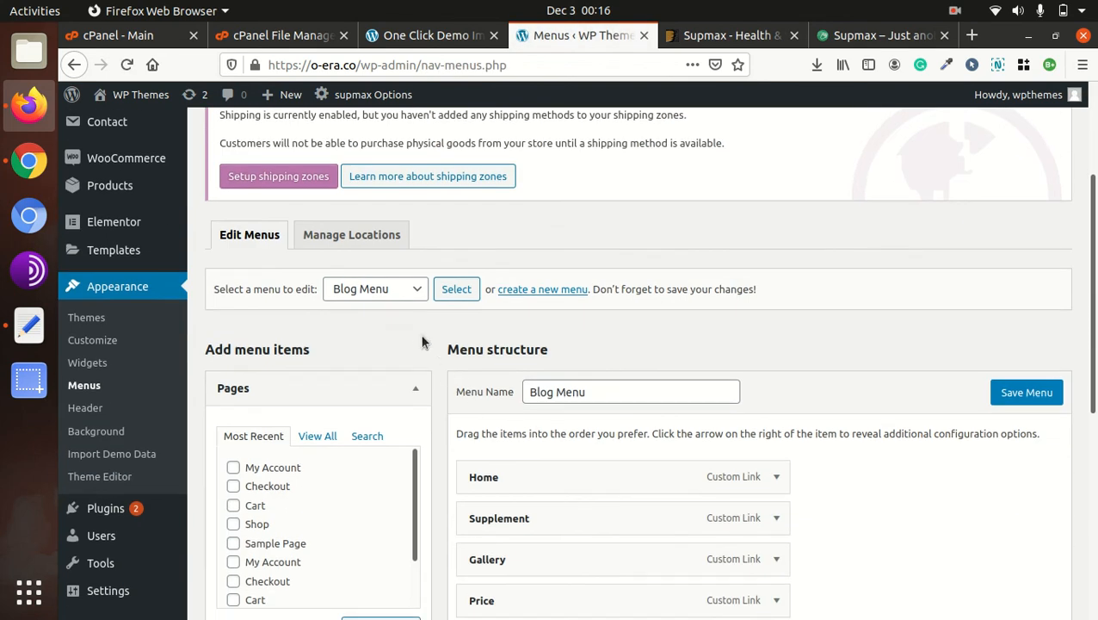
{"action": "left_click", "coordinate": [417, 295]}
{"action": "left_click", "coordinate": [388, 336]}
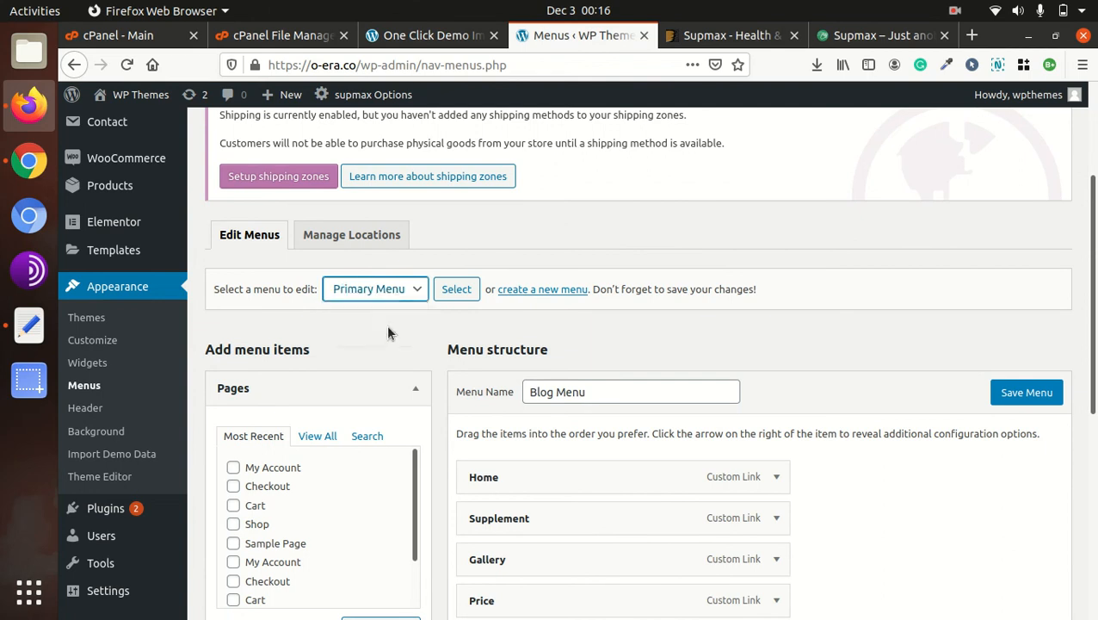
Step: Assign Primary Menu to the Primary Navigation Menu location and save the menu locations
{"action": "left_click", "coordinate": [362, 233]}
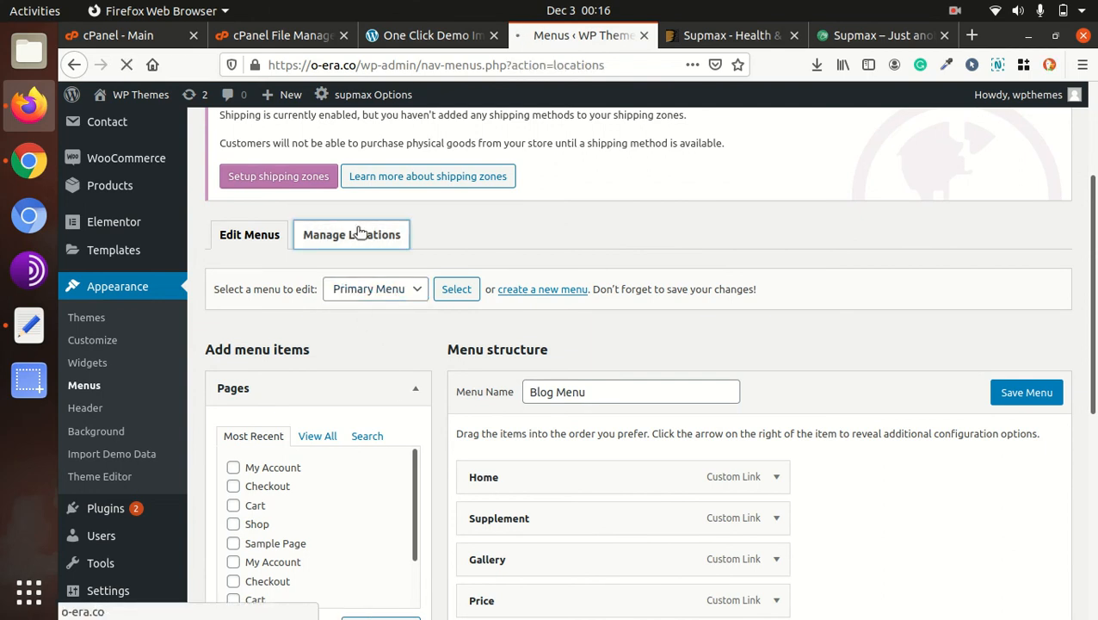
{"action": "scroll", "coordinate": [568, 409], "scroll_direction": "down", "scroll_amount": 3}
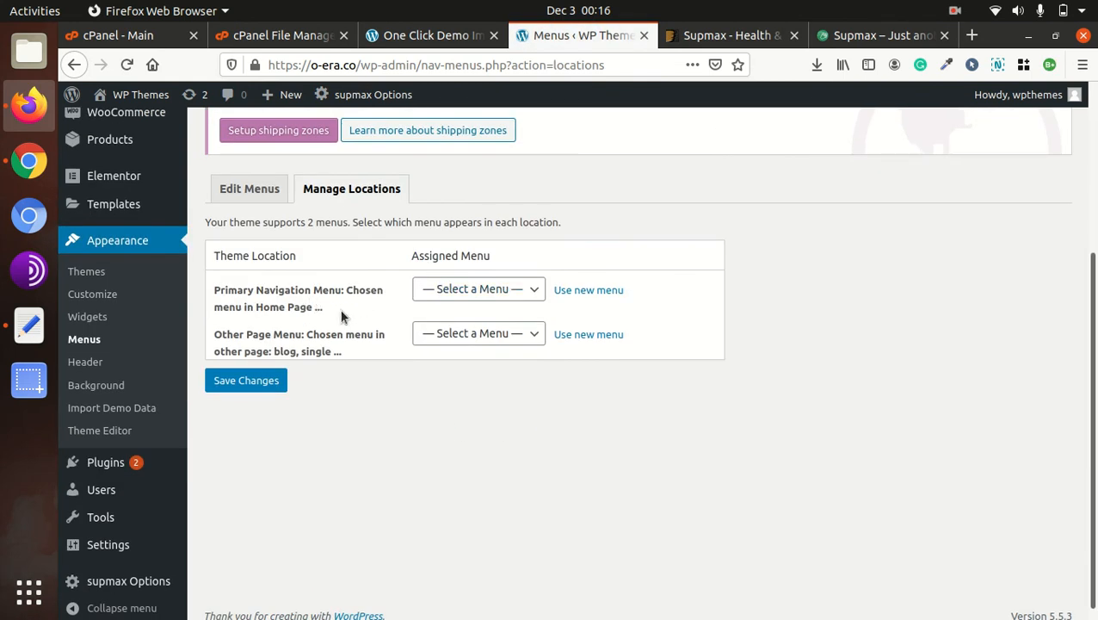
{"action": "left_click", "coordinate": [478, 291]}
{"action": "left_click", "coordinate": [471, 352]}
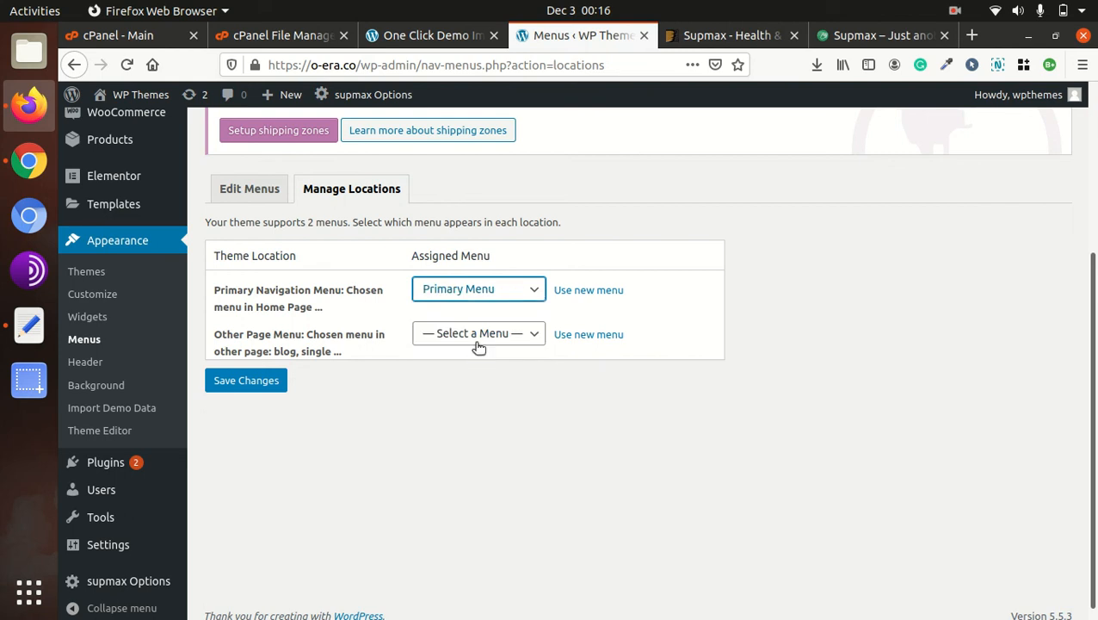
{"action": "left_click", "coordinate": [263, 387]}
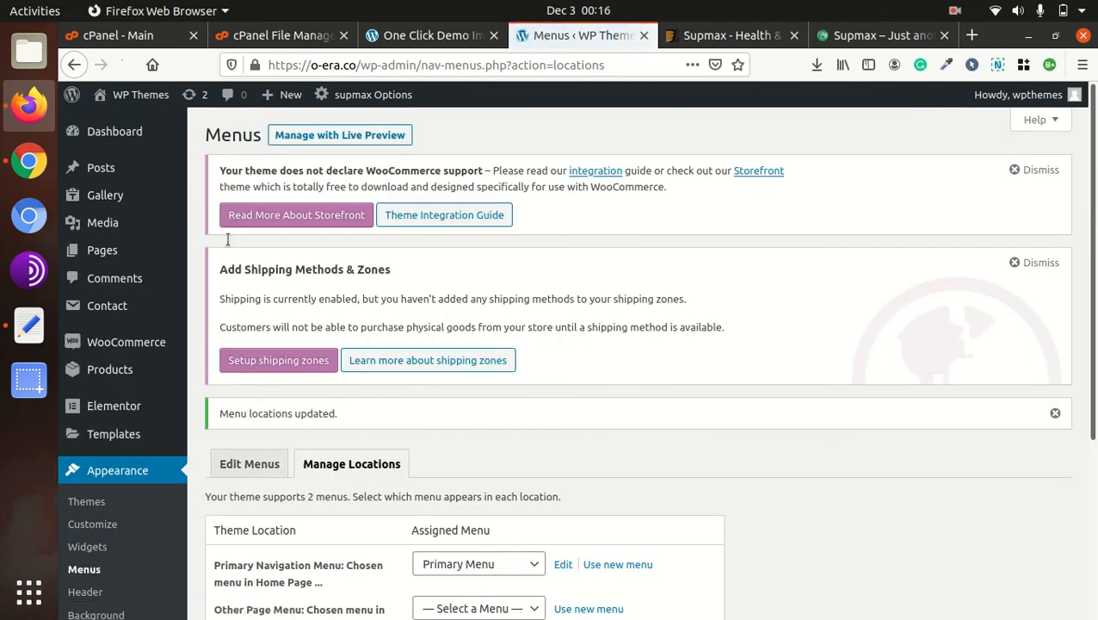
Step: Open the site's front end in a new browser tab and check the home page's header and upper sections
{"action": "middle_click", "coordinate": [110, 121]}
{"action": "left_click", "coordinate": [615, 43]}
{"action": "left_click", "coordinate": [397, 42]}
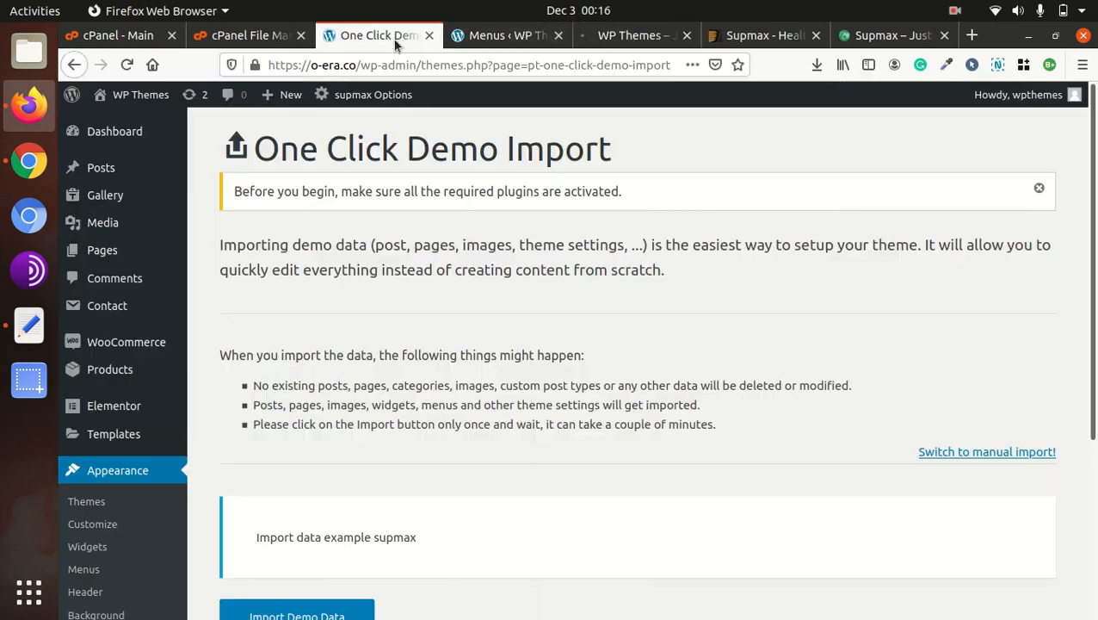
{"action": "left_click", "coordinate": [603, 38]}
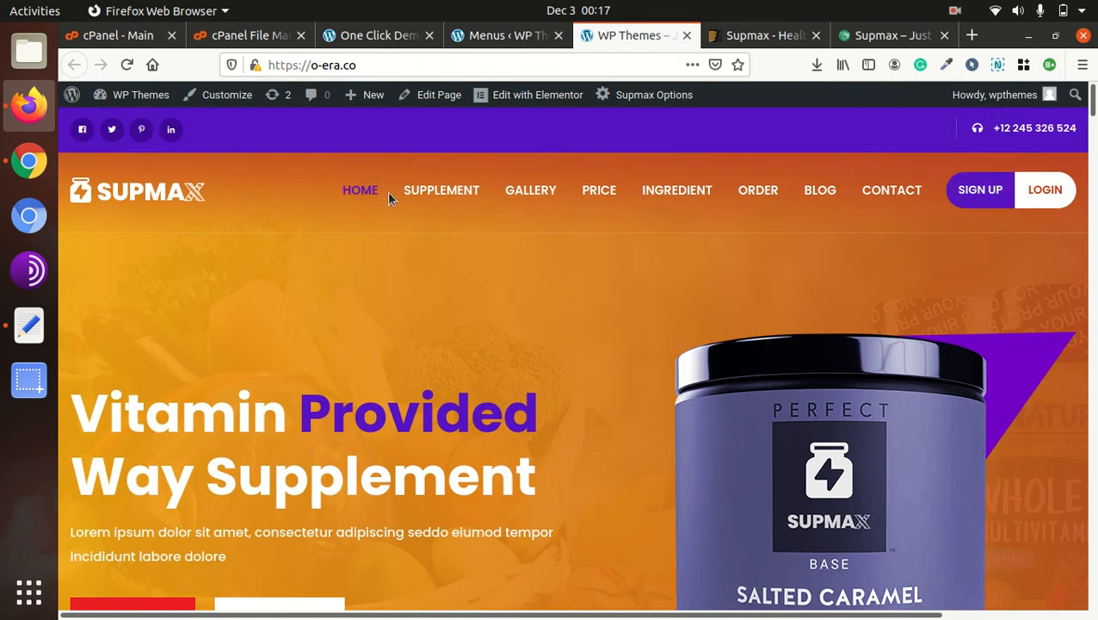
{"action": "scroll", "coordinate": [950, 210], "scroll_direction": "down", "scroll_amount": 7}
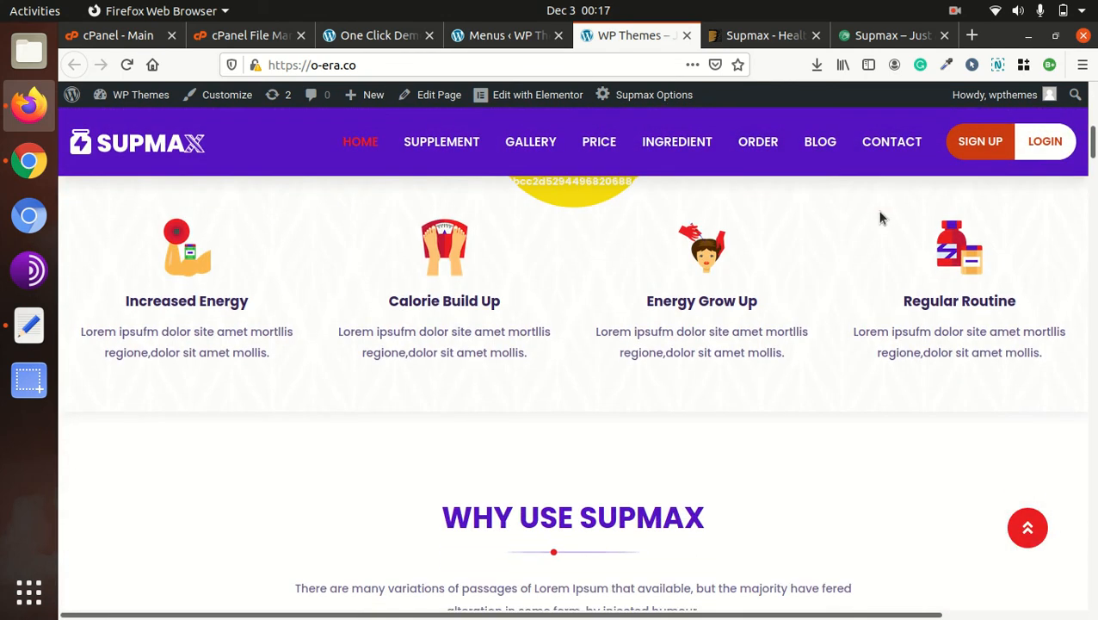
{"action": "scroll", "coordinate": [876, 211], "scroll_direction": "down", "scroll_amount": 6}
{"action": "scroll", "coordinate": [713, 239], "scroll_direction": "down", "scroll_amount": 5}
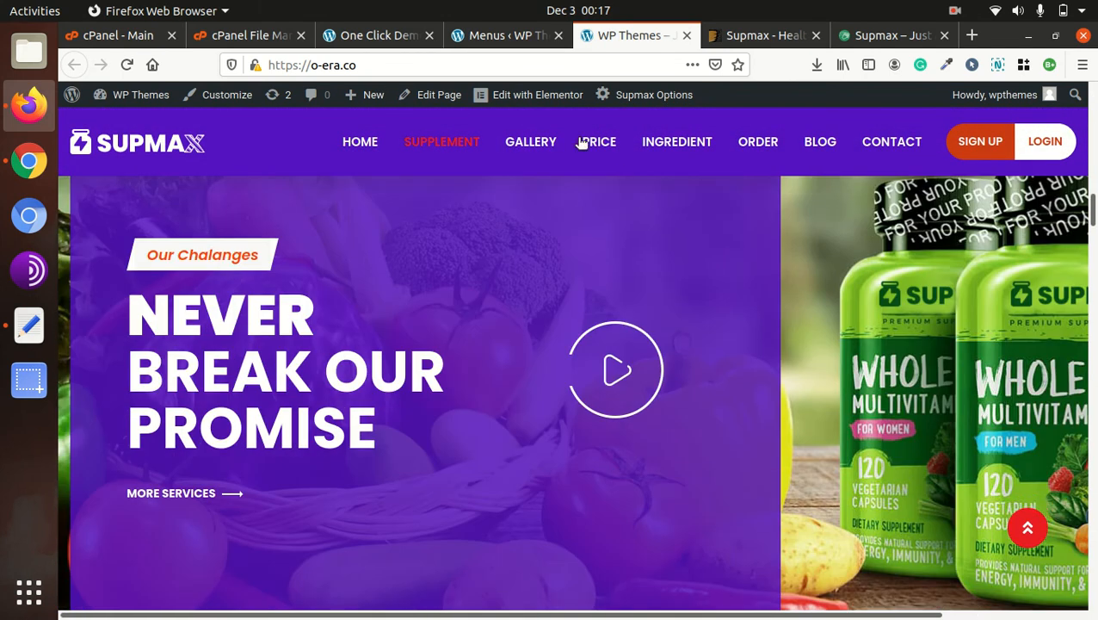
{"action": "scroll", "coordinate": [523, 147], "scroll_direction": "down", "scroll_amount": 1}
Step: Test the home page's Gallery, Supplement, Home, Price and Ingredient navigation links
{"action": "left_click", "coordinate": [524, 152]}
{"action": "left_click", "coordinate": [461, 142]}
{"action": "left_click", "coordinate": [360, 145]}
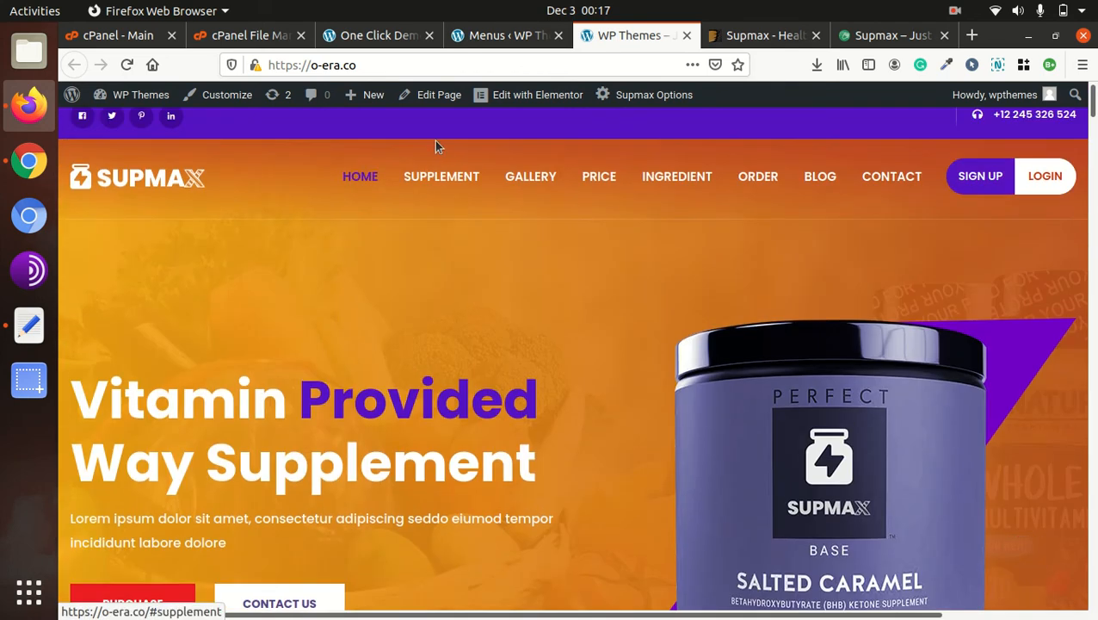
{"action": "left_click", "coordinate": [552, 174]}
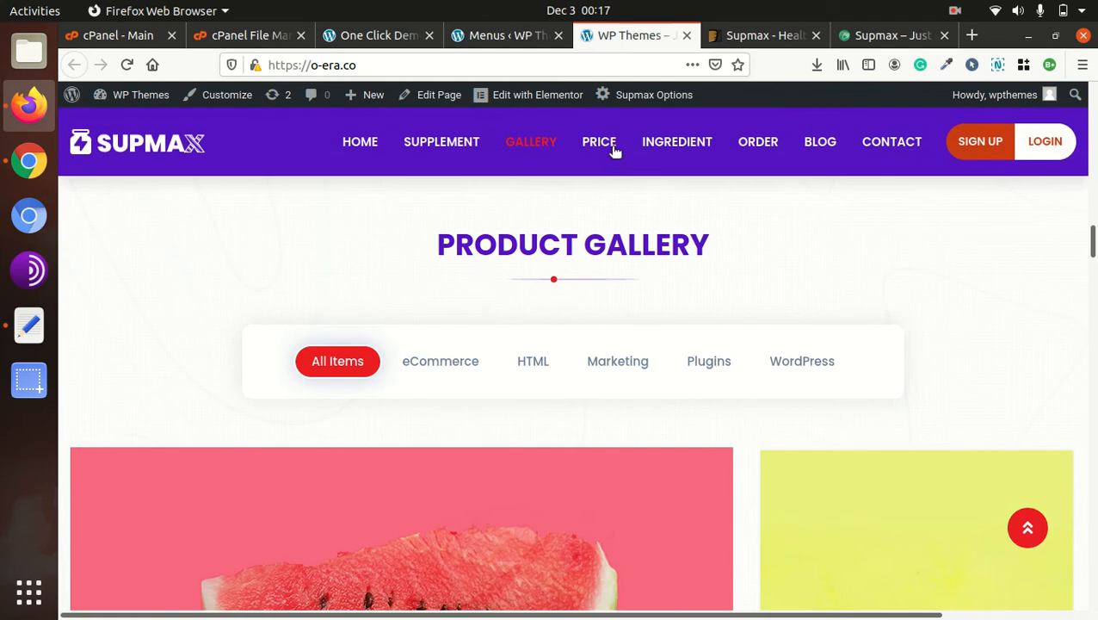
{"action": "left_click", "coordinate": [607, 144]}
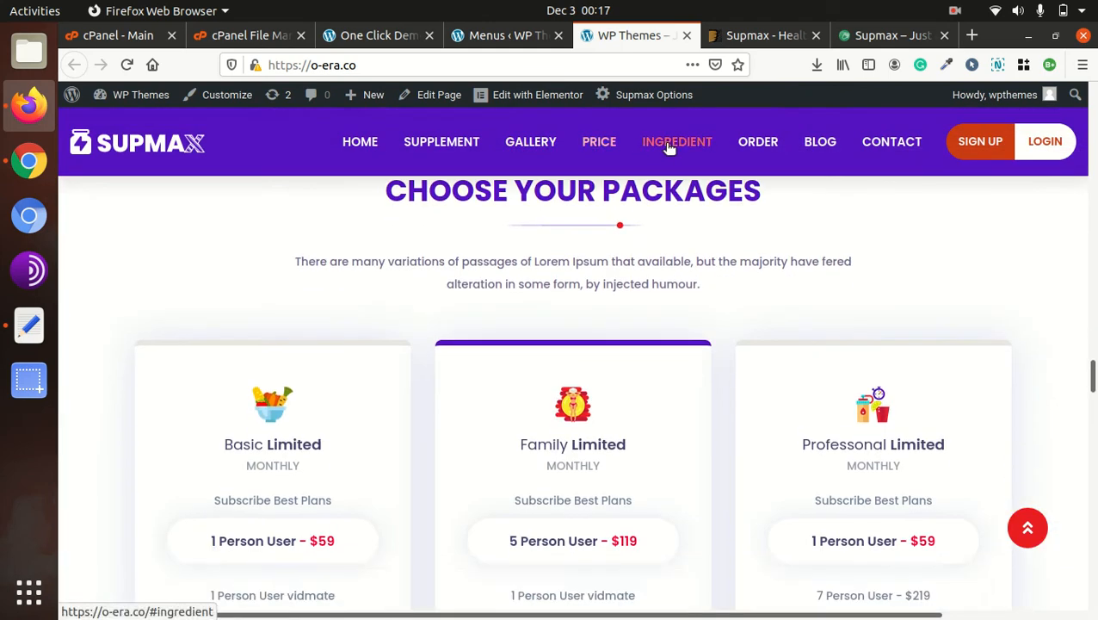
{"action": "left_click", "coordinate": [669, 145]}
Step: Look back through the home page from the pricing packages up to the feature highlights above the Why Use Supmax section
{"action": "scroll", "coordinate": [526, 272], "scroll_direction": "up", "scroll_amount": 10}
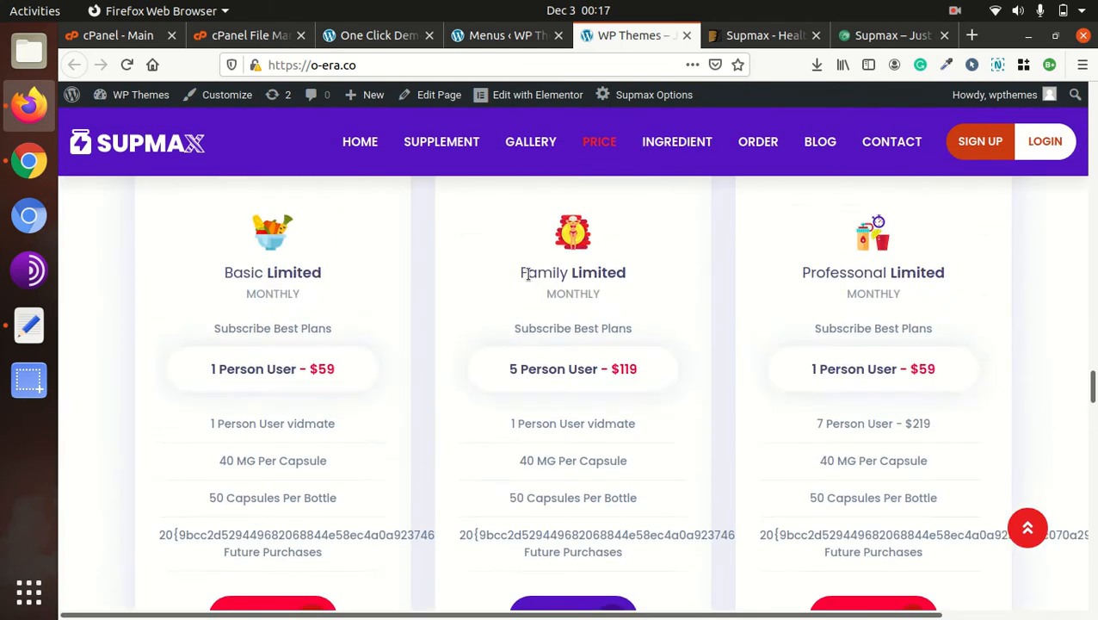
{"action": "scroll", "coordinate": [528, 280], "scroll_direction": "up", "scroll_amount": 10}
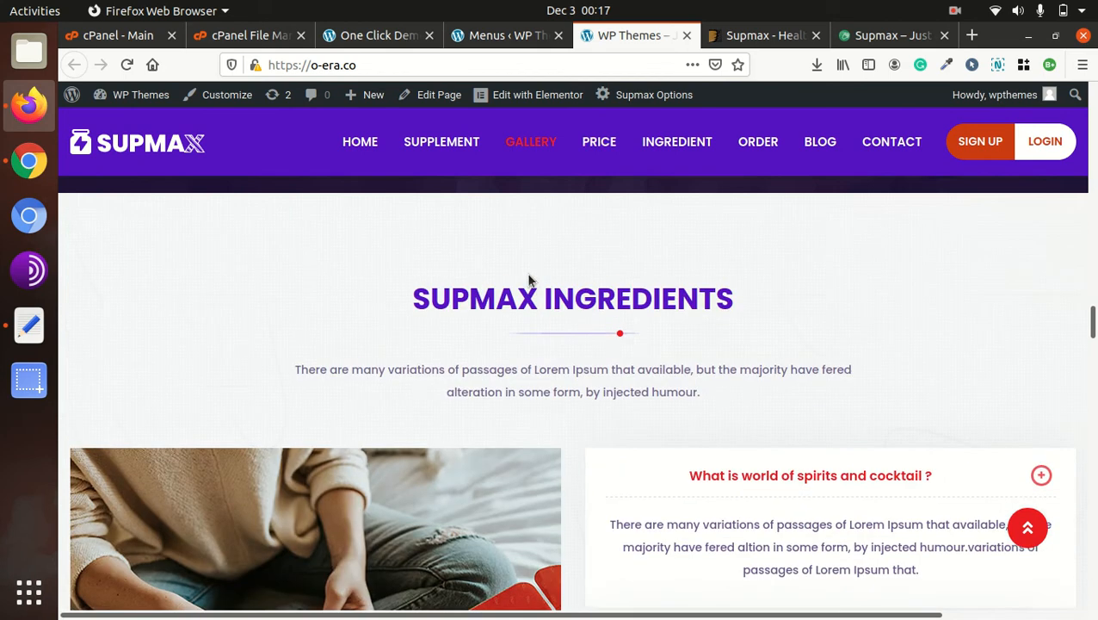
{"action": "scroll", "coordinate": [852, 217], "scroll_direction": "up", "scroll_amount": 5}
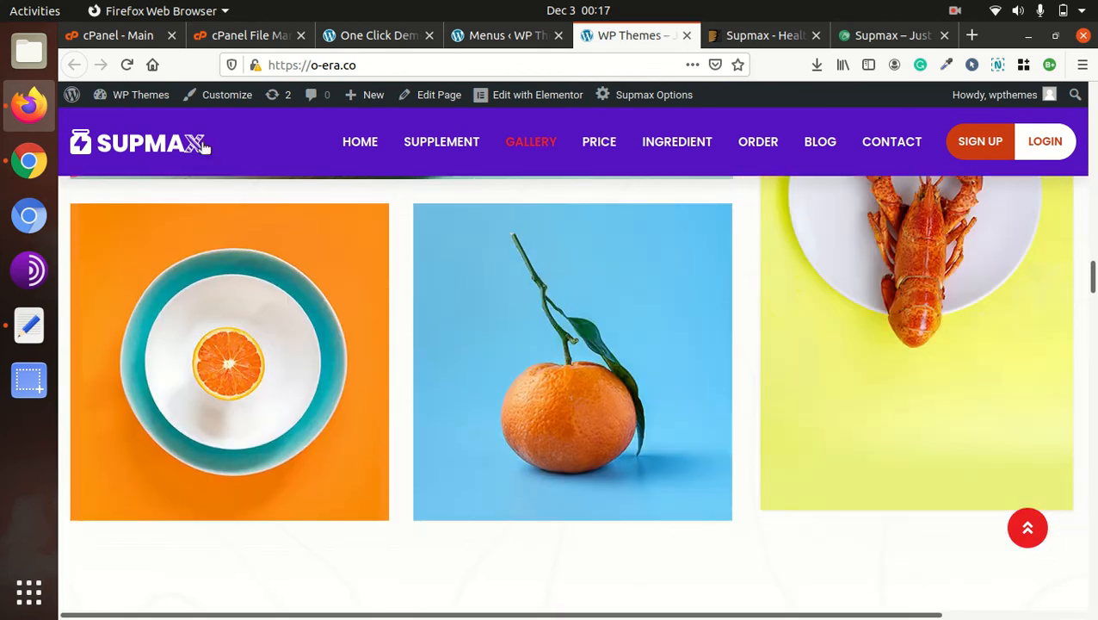
{"action": "scroll", "coordinate": [252, 196], "scroll_direction": "up", "scroll_amount": 3}
{"action": "scroll", "coordinate": [253, 194], "scroll_direction": "up", "scroll_amount": 3}
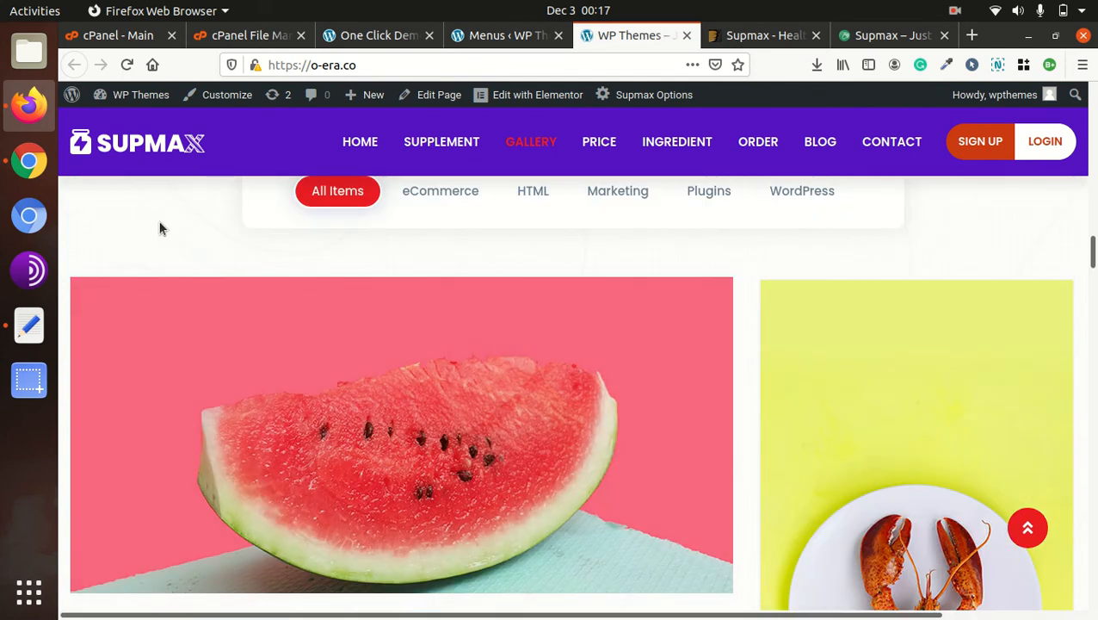
{"action": "scroll", "coordinate": [383, 361], "scroll_direction": "up", "scroll_amount": 3}
{"action": "scroll", "coordinate": [297, 426], "scroll_direction": "up", "scroll_amount": 3}
{"action": "scroll", "coordinate": [297, 426], "scroll_direction": "up", "scroll_amount": 3}
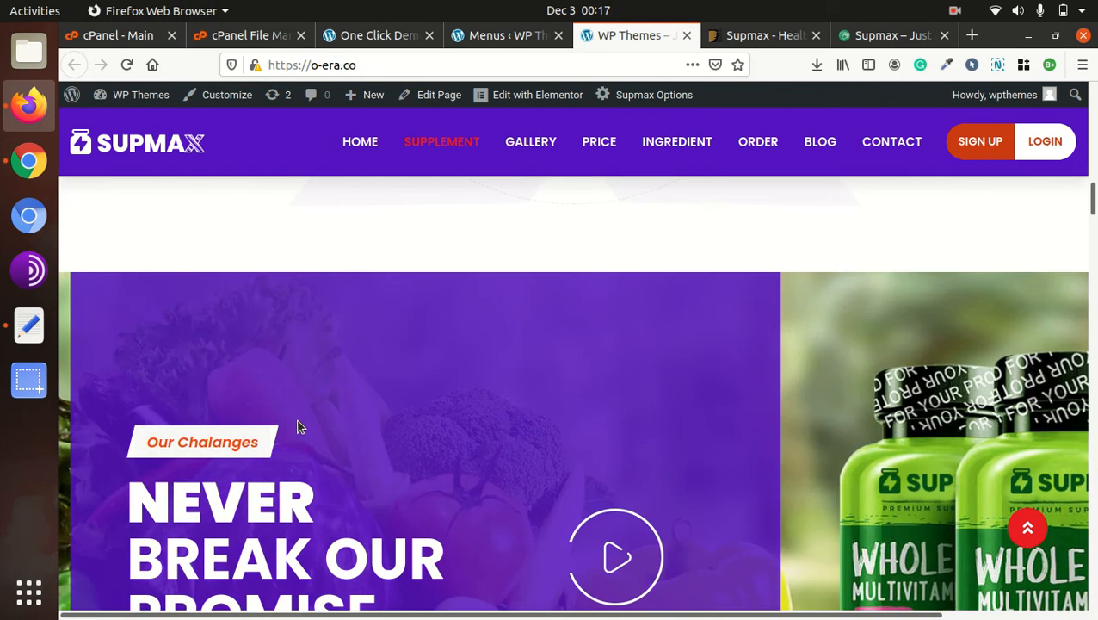
{"action": "scroll", "coordinate": [299, 426], "scroll_direction": "up", "scroll_amount": 3}
{"action": "scroll", "coordinate": [298, 426], "scroll_direction": "up", "scroll_amount": 3}
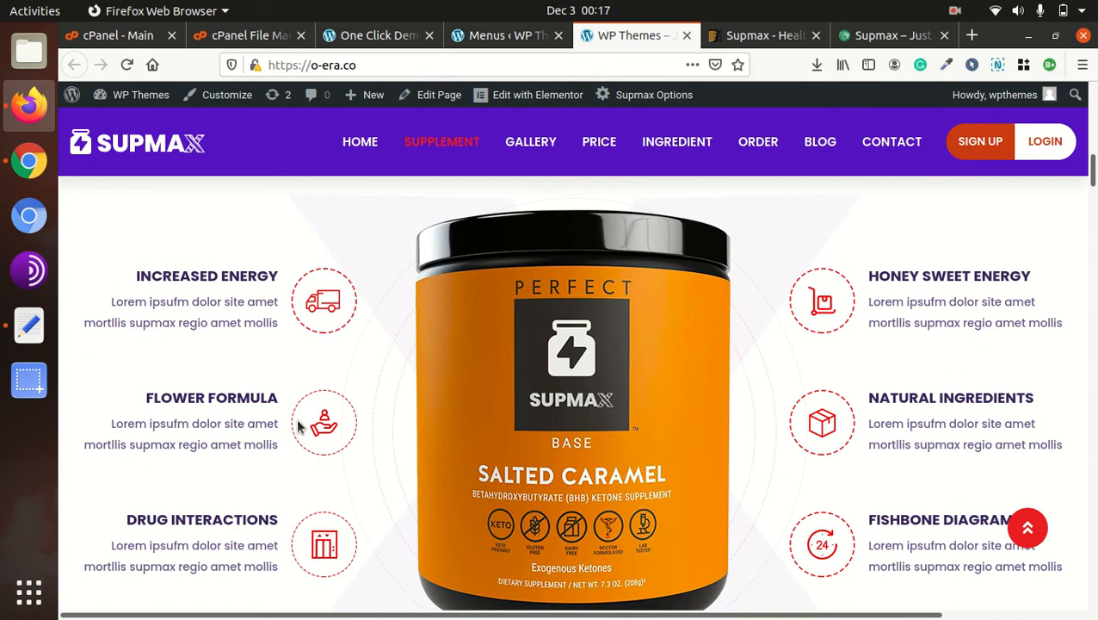
{"action": "scroll", "coordinate": [361, 360], "scroll_direction": "up", "scroll_amount": 3}
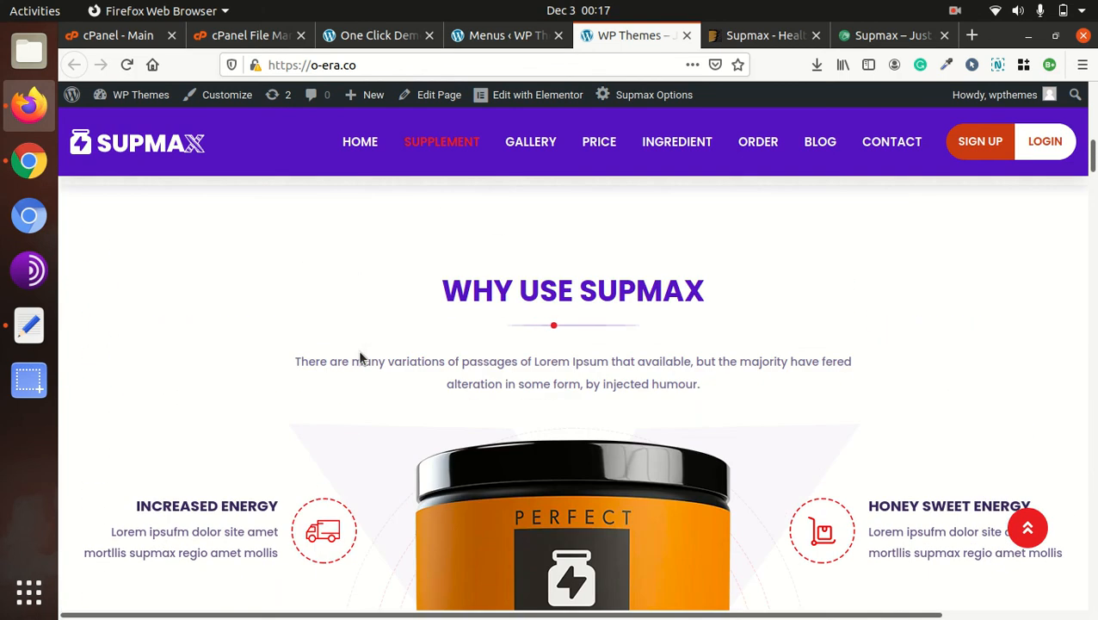
{"action": "scroll", "coordinate": [361, 358], "scroll_direction": "up", "scroll_amount": 3}
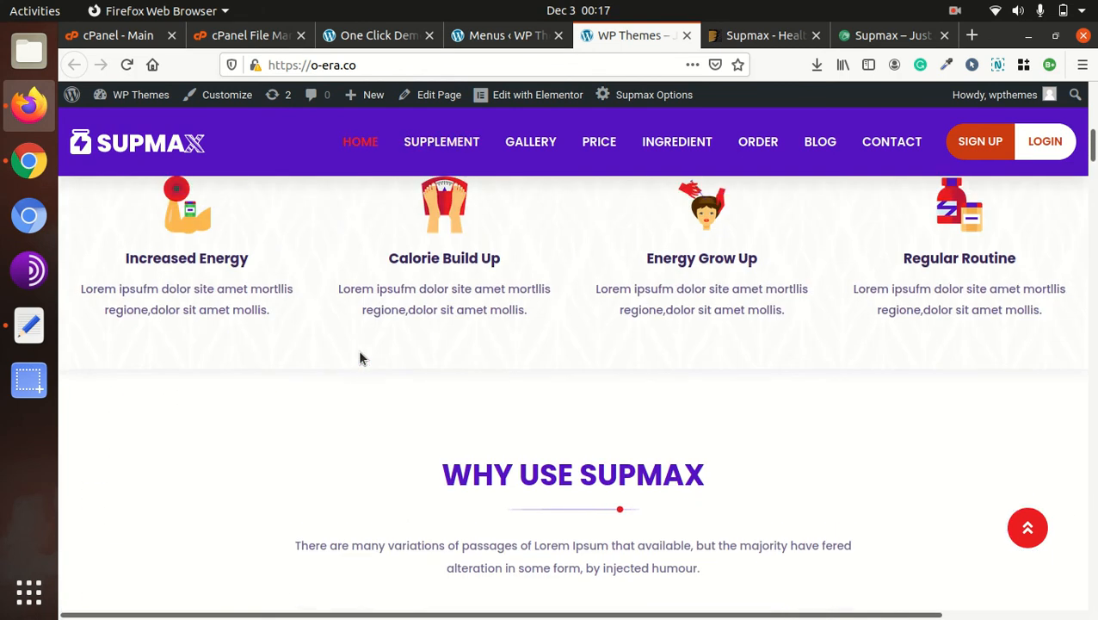